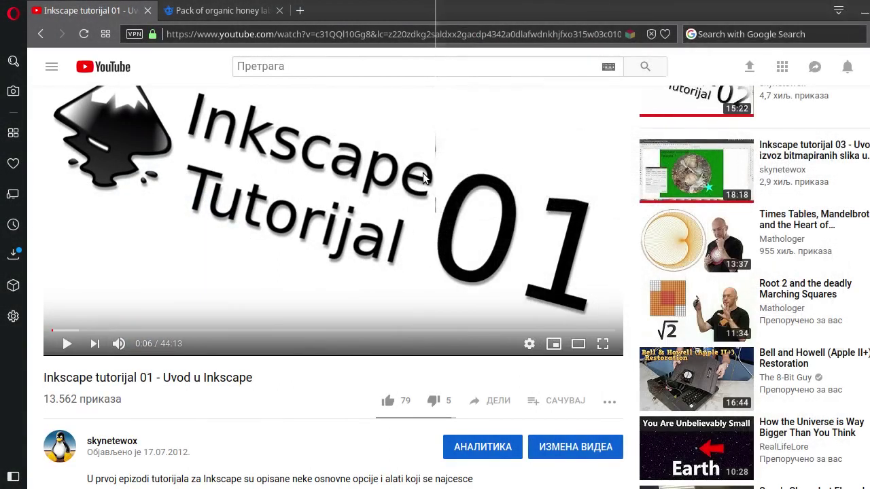
# - Scroll through the YouTube comment replies about editing the honey label file
pyautogui.scroll(2, 423, 178)
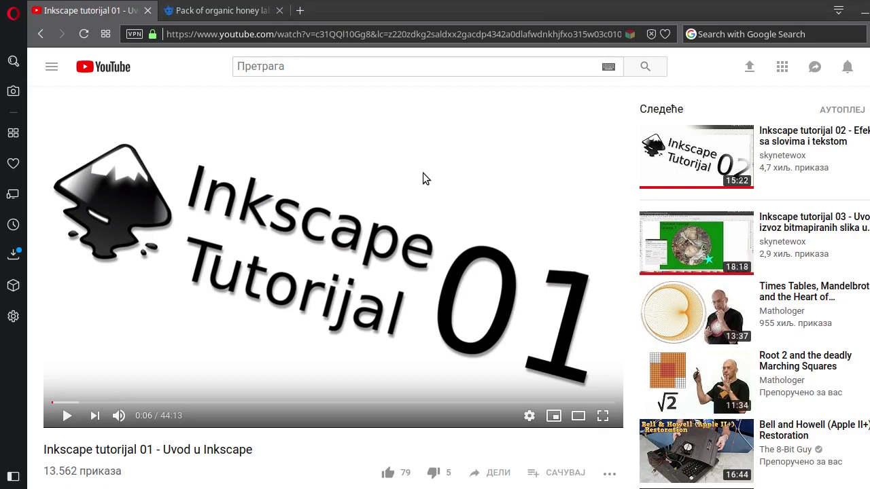
pyautogui.scroll(-2, 422, 178)
pyautogui.scroll(-6, 422, 178)
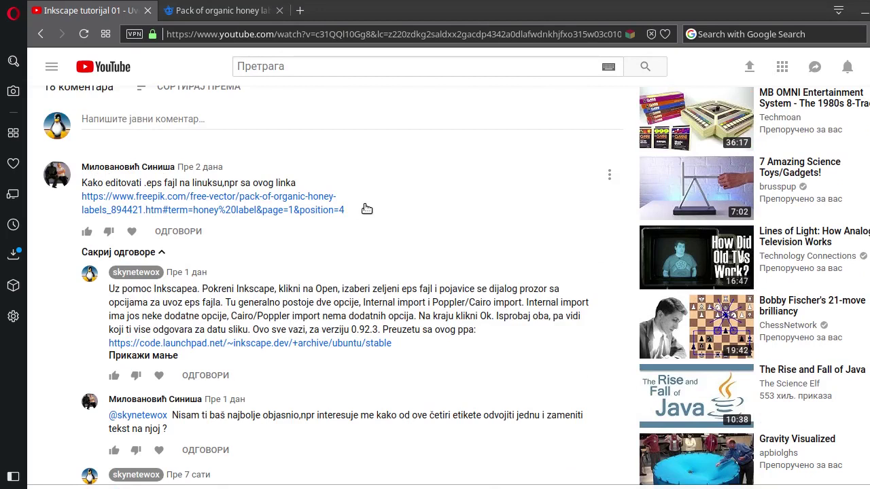
pyautogui.scroll(-1, 366, 208)
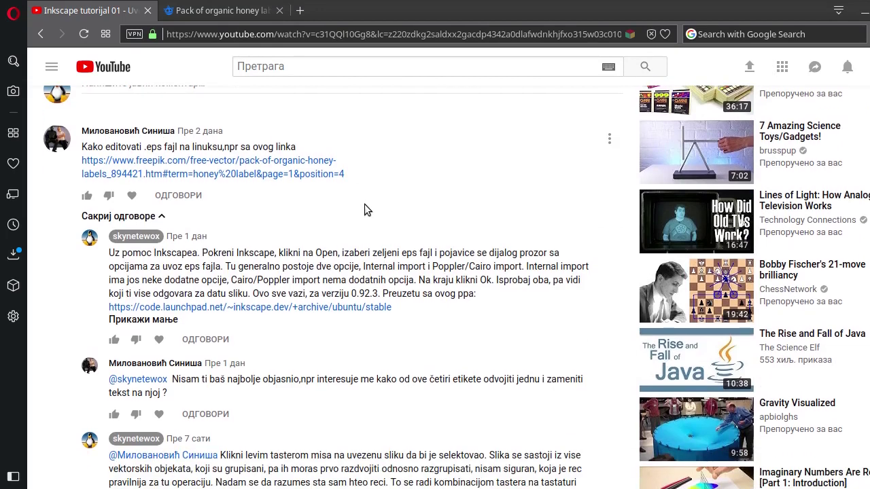
pyautogui.scroll(-3, 364, 204)
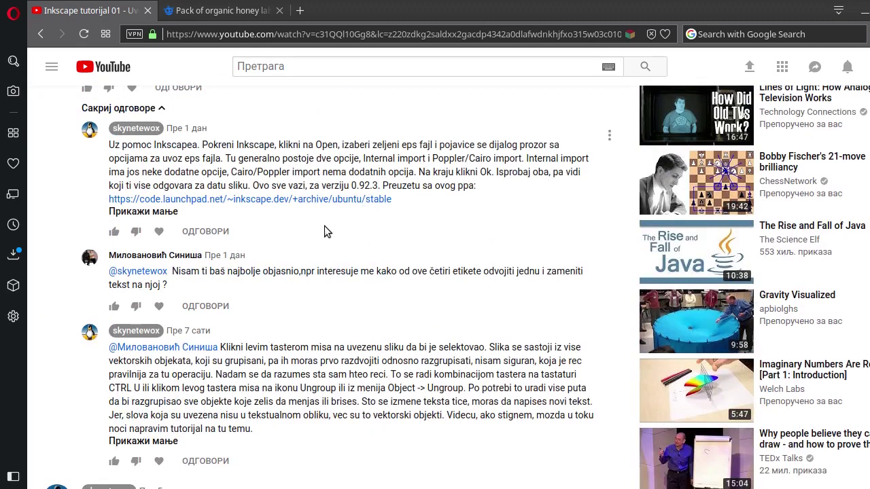
pyautogui.moveTo(339, 272)
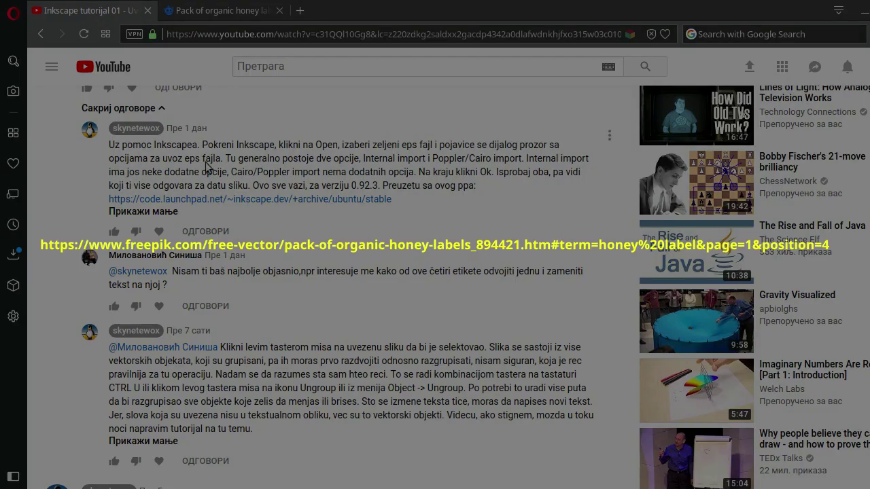
# - Switch to the Freepik 'Pack of organic honey labels' page and scroll through it
pyautogui.click(189, 7)
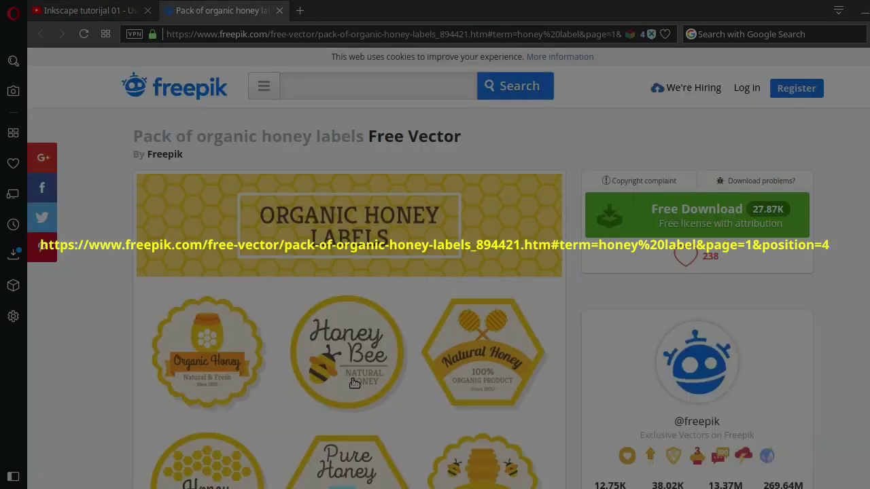
pyautogui.scroll(-5, 367, 373)
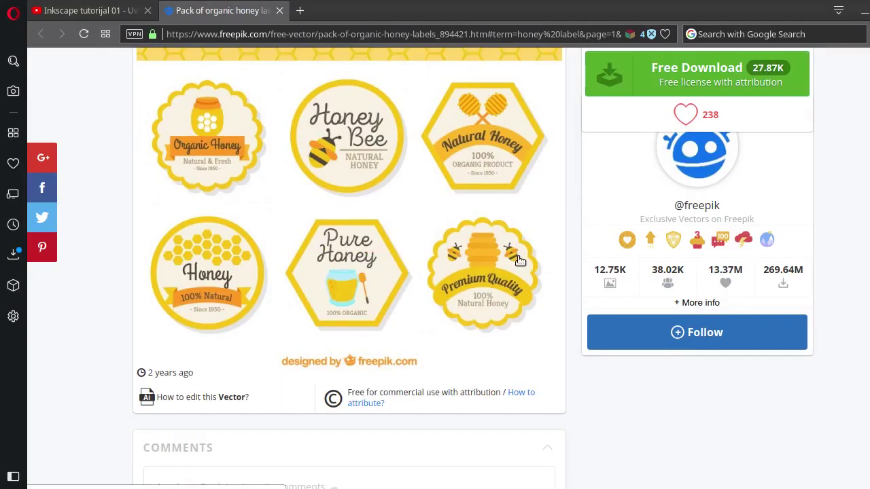
pyautogui.scroll(1, 458, 253)
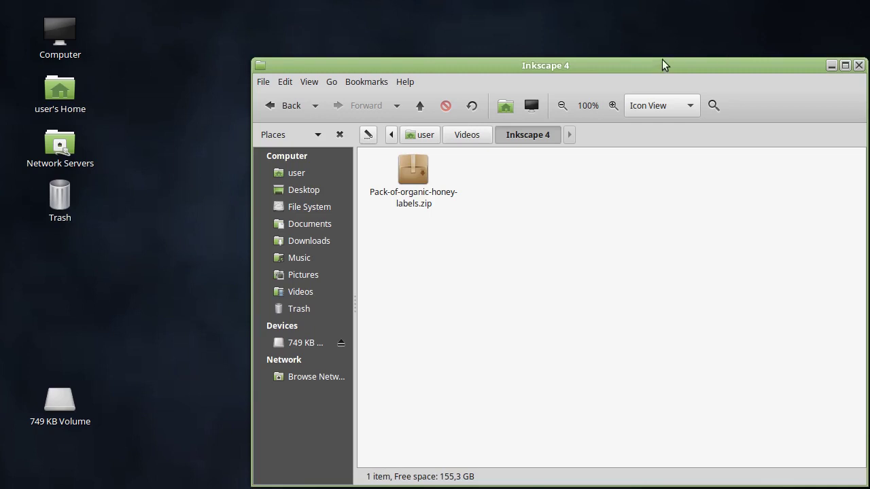
# - Extract Pack-of-organic-honey-labels.zip here and open the new folder with its six files
pyautogui.moveTo(655, 63); pyautogui.dragTo(568, 22)
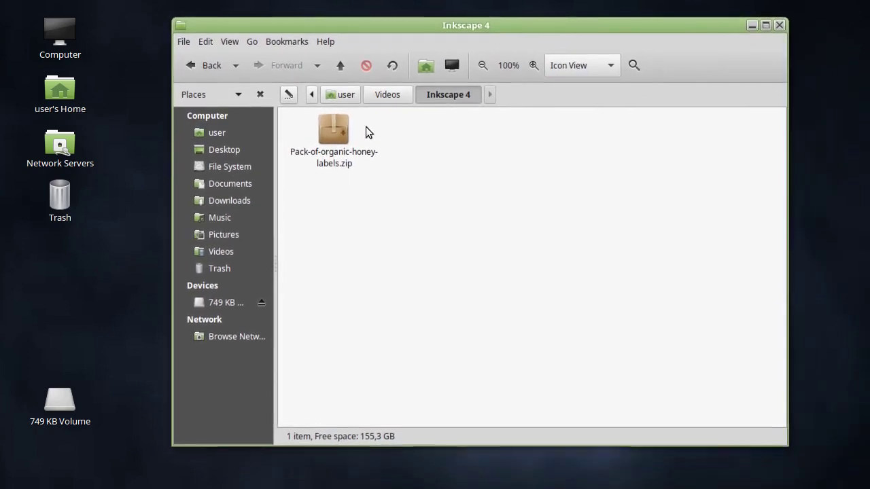
pyautogui.rightClick(331, 134)
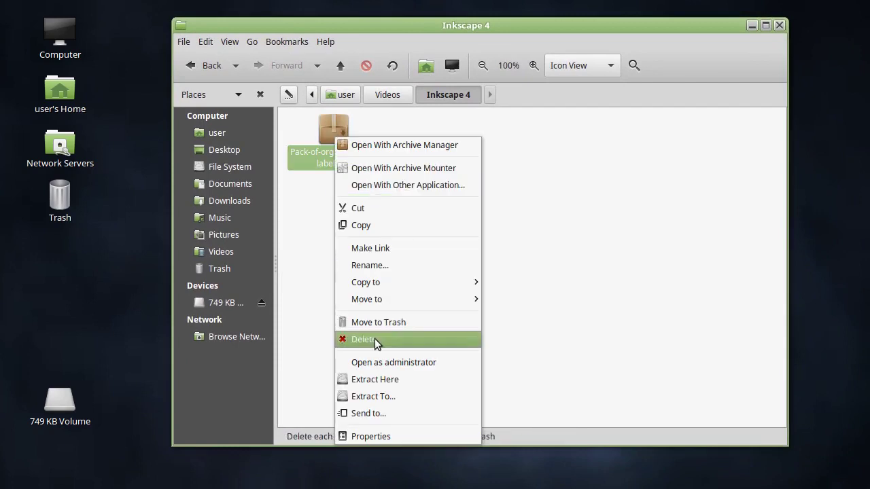
pyautogui.click(381, 379)
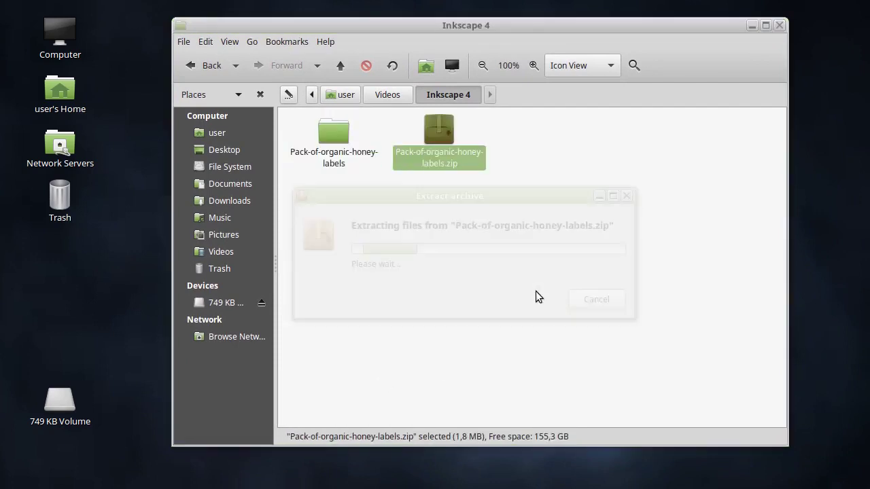
pyautogui.doubleClick(341, 136)
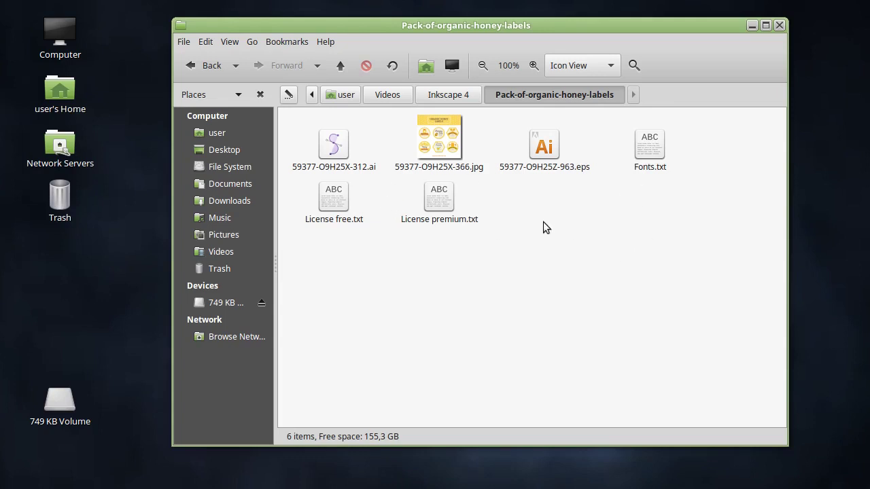
pyautogui.doubleClick(438, 157)
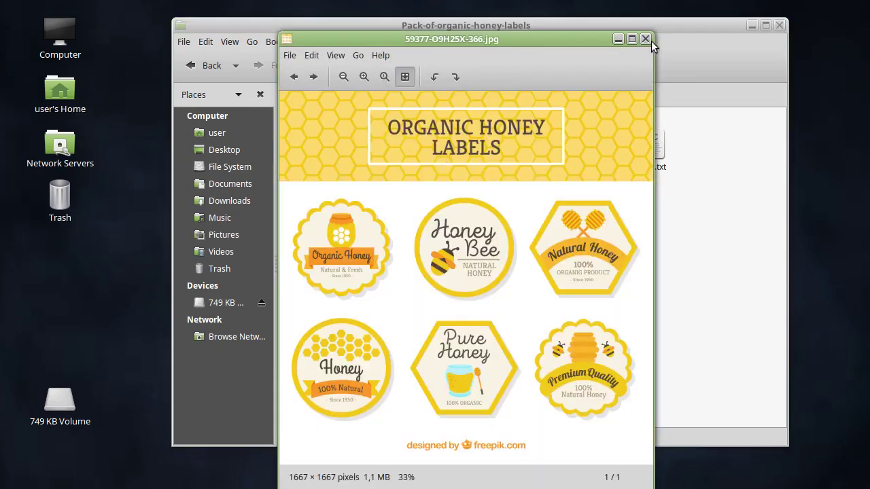
pyautogui.click(648, 40)
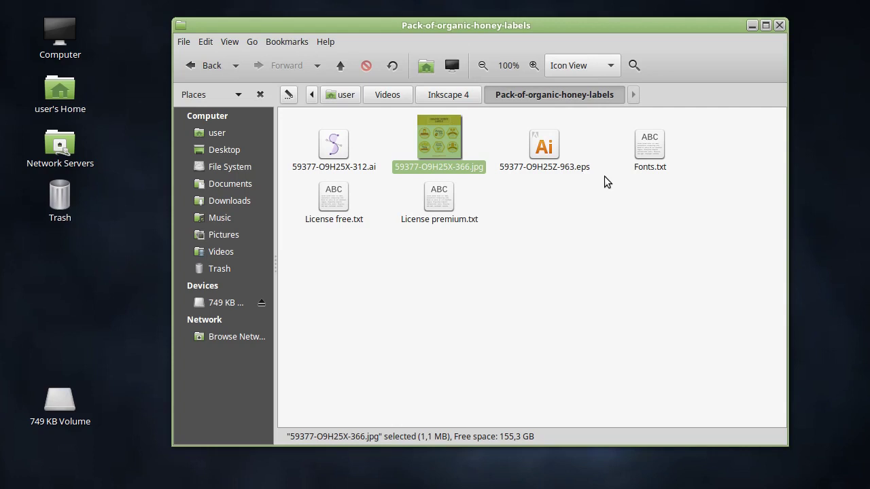
pyautogui.click(587, 130)
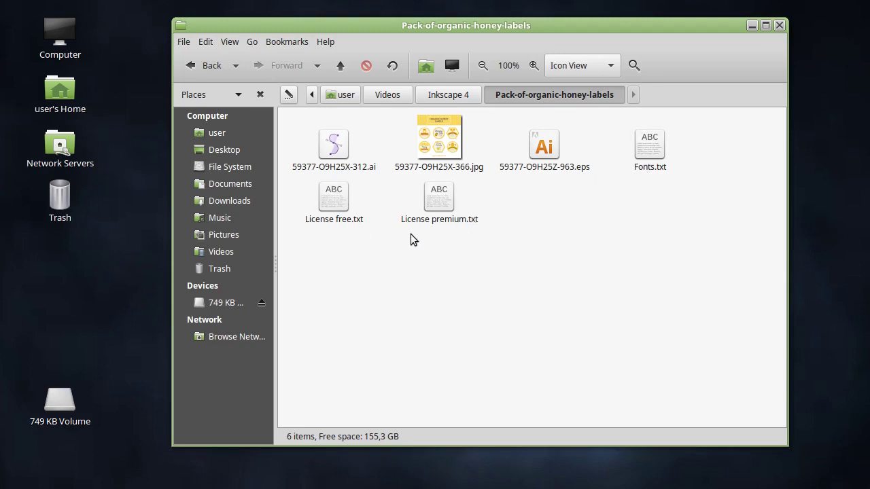
# - Read and close License free.txt, then open Fonts.txt listing Grand Hotel, Kreon, Lobster Two, Intro Rust
pyautogui.doubleClick(345, 203)
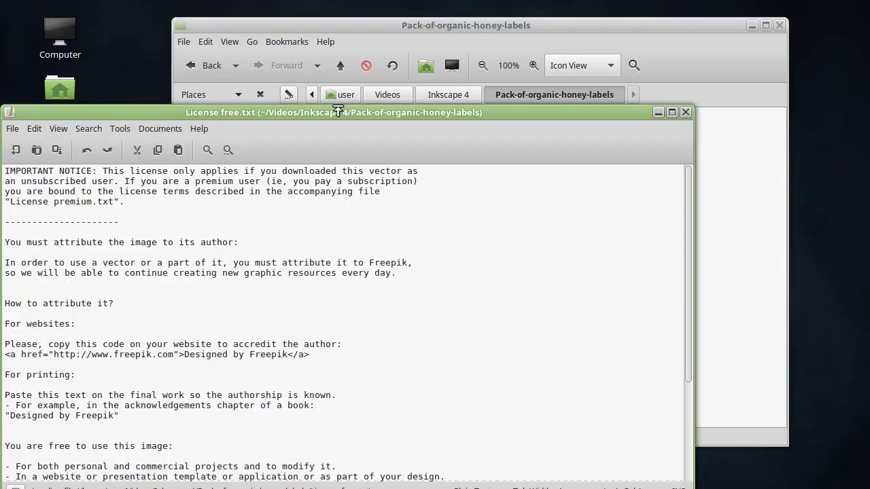
pyautogui.moveTo(337, 111); pyautogui.dragTo(350, 26)
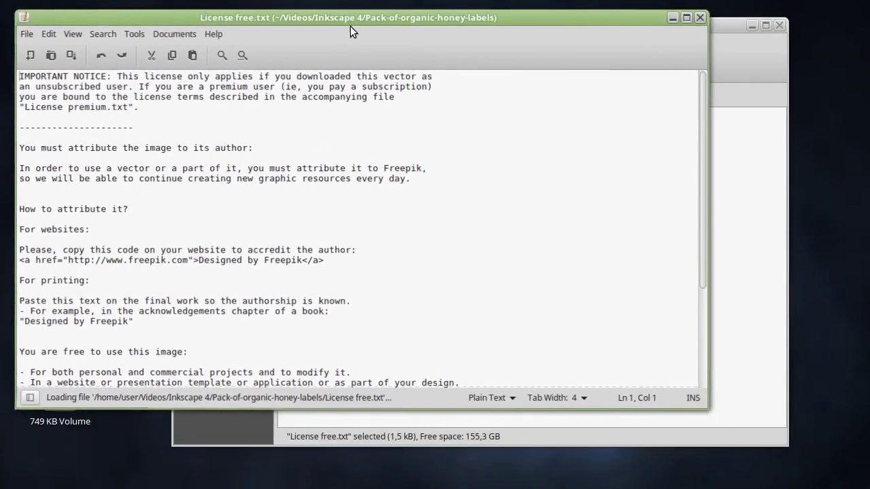
pyautogui.click(700, 17)
pyautogui.click(727, 24)
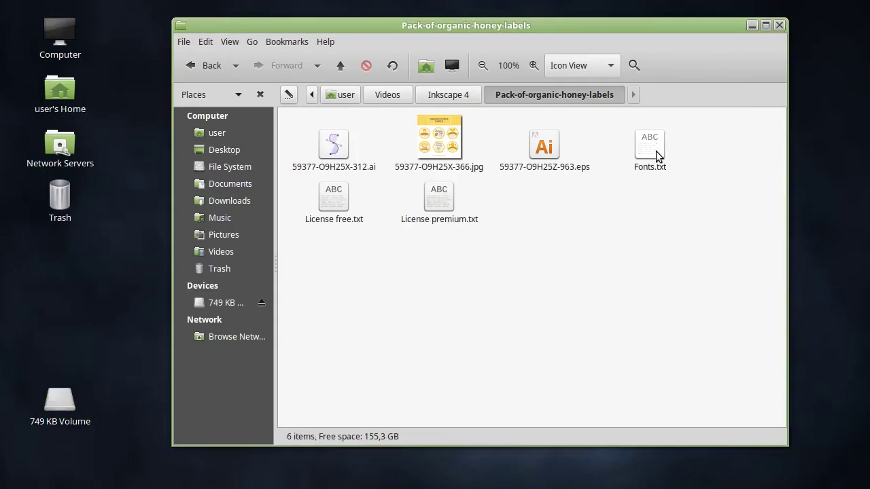
pyautogui.doubleClick(656, 151)
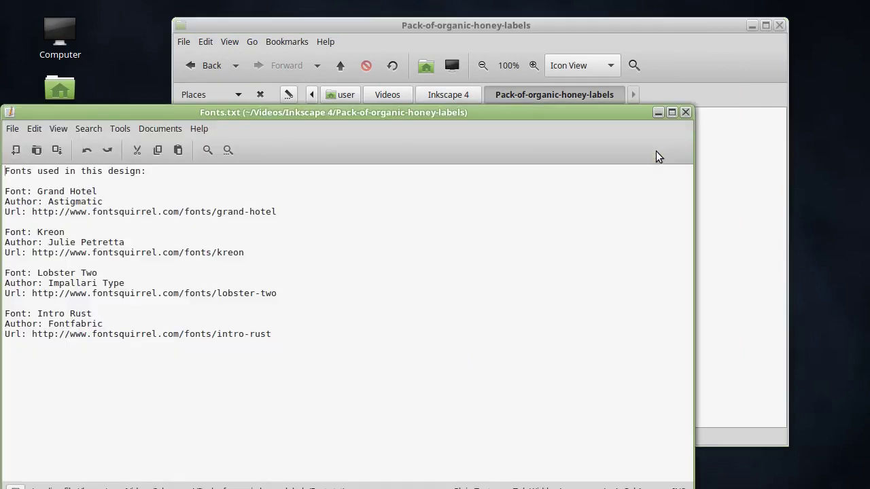
pyautogui.moveTo(521, 110); pyautogui.dragTo(533, 21)
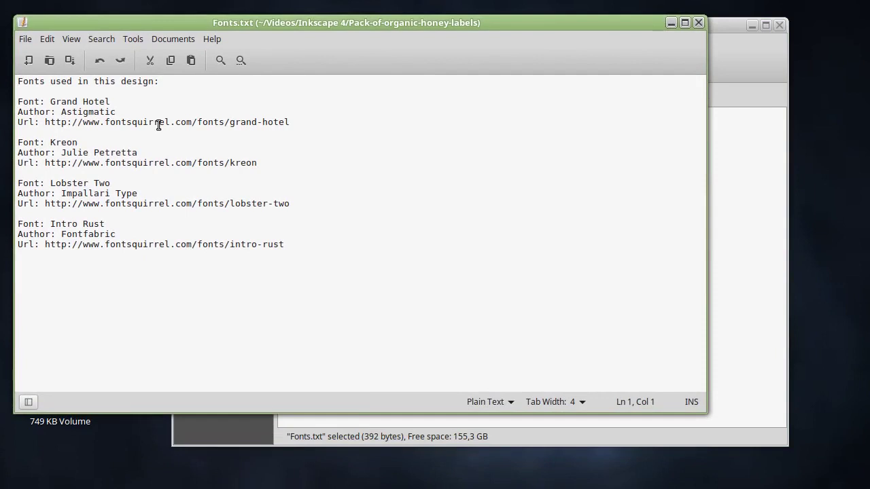
# - Preview the labels JPG, close the viewer, and close the Fonts.txt window
pyautogui.click(725, 144)
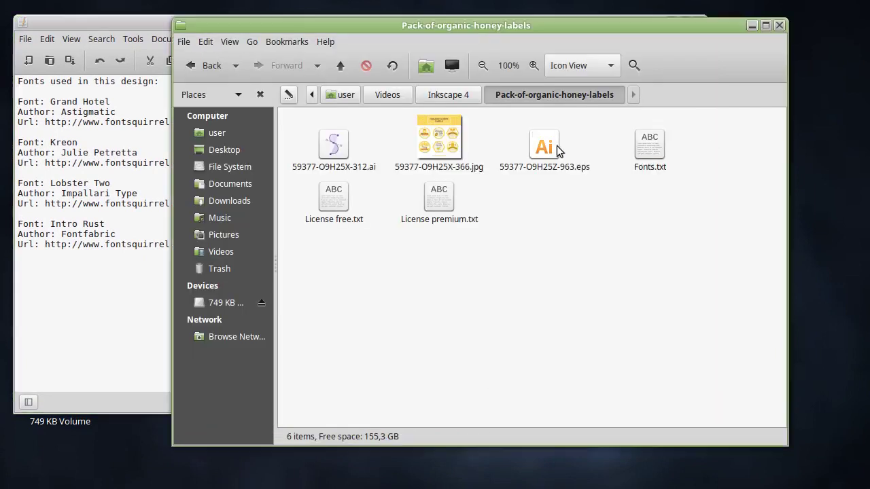
pyautogui.doubleClick(452, 141)
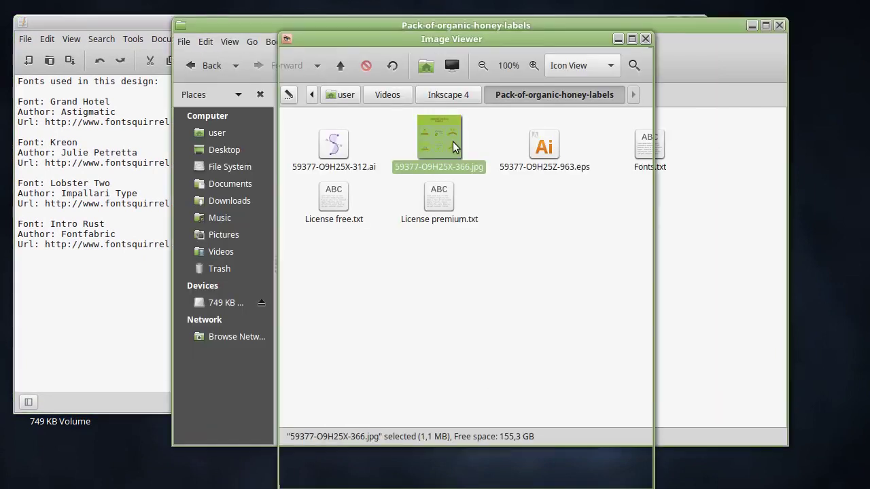
pyautogui.click(646, 39)
pyautogui.click(162, 27)
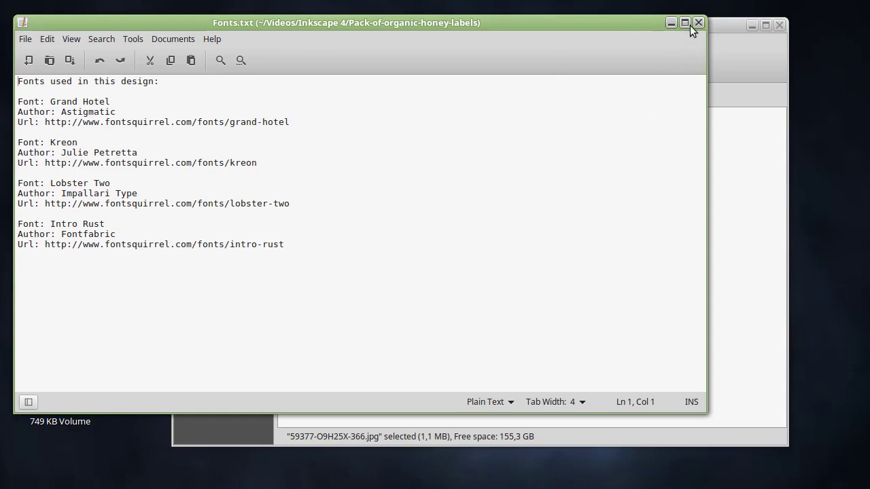
pyautogui.click(698, 23)
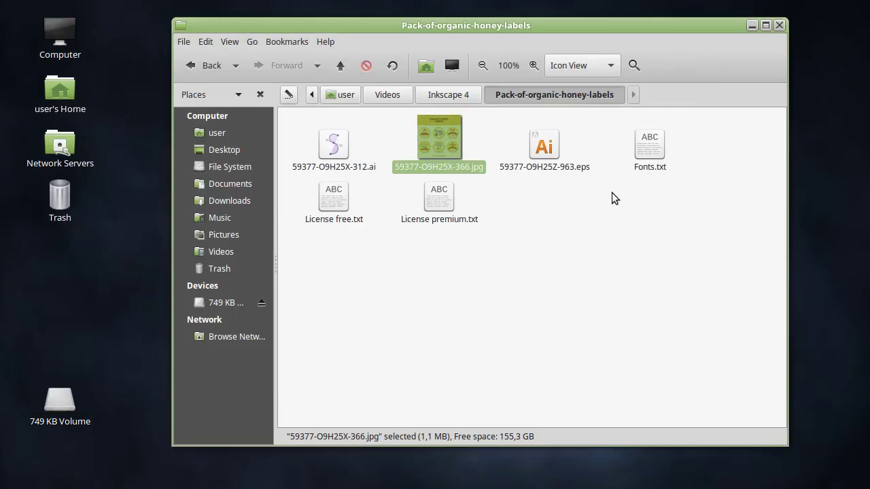
# - Open 59377-O9H25Z-963.eps and compare Poppler/Cairo and Internal import, leaving Internal selected
pyautogui.doubleClick(549, 150)
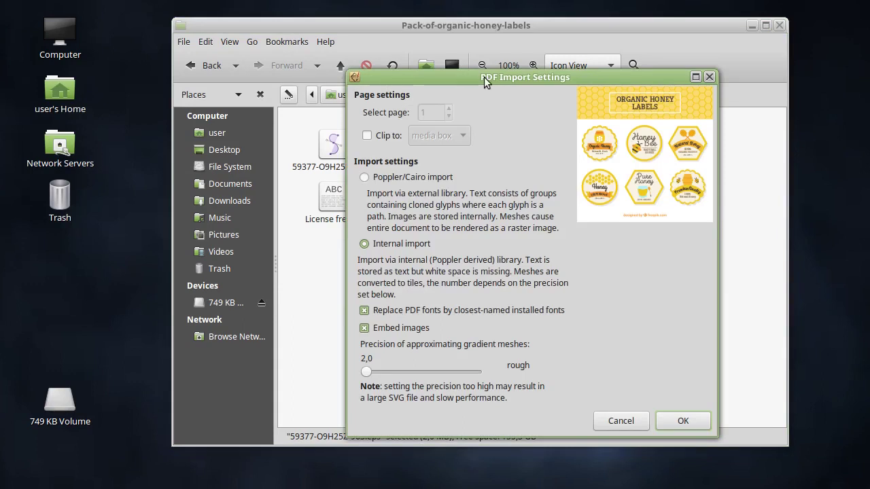
pyautogui.moveTo(463, 79); pyautogui.dragTo(289, 33)
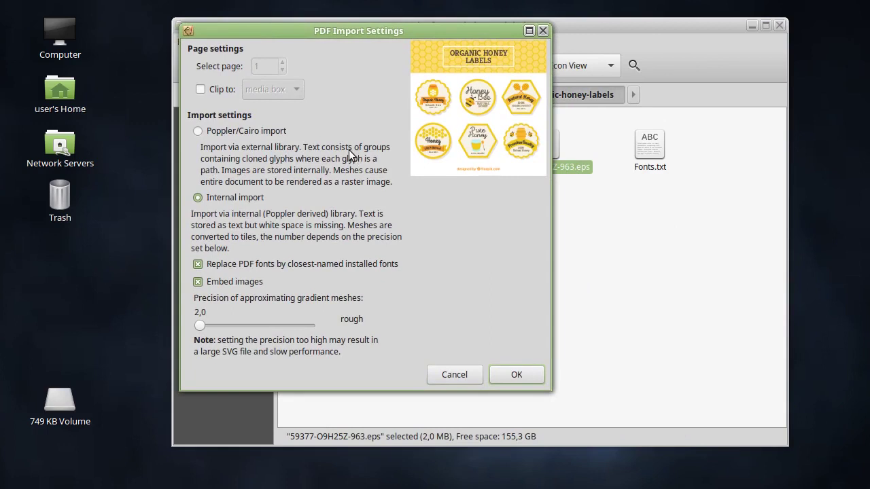
pyautogui.click(198, 131)
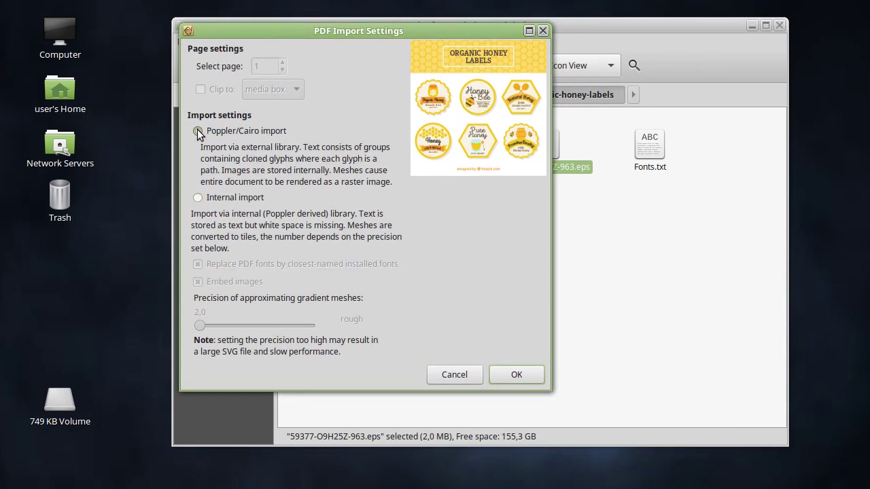
pyautogui.click(198, 197)
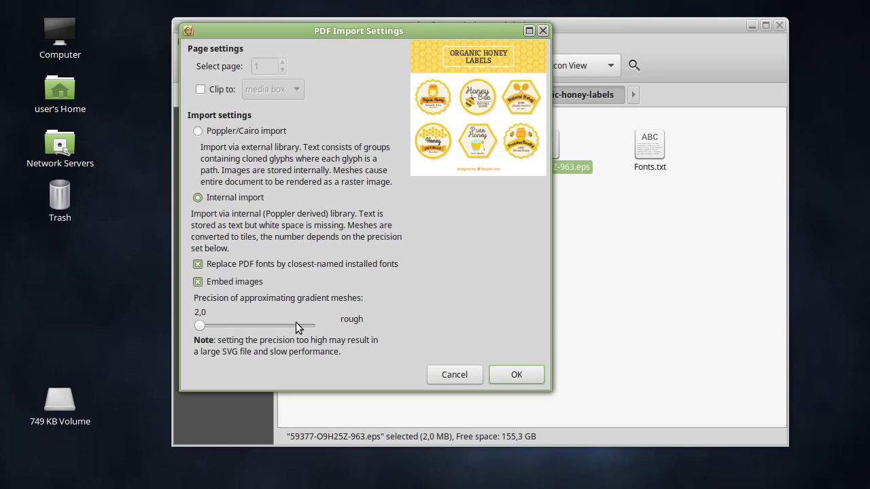
pyautogui.click(198, 131)
pyautogui.click(197, 197)
pyautogui.click(196, 131)
pyautogui.click(198, 197)
pyautogui.click(203, 130)
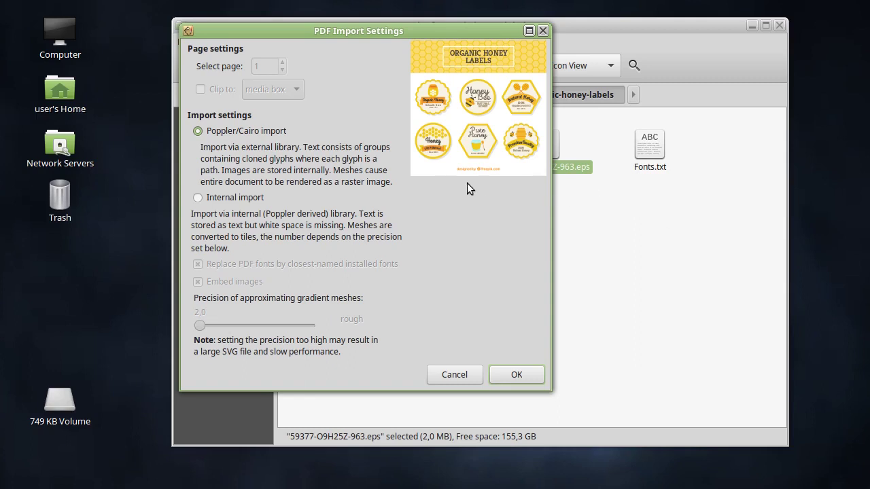
pyautogui.click(198, 197)
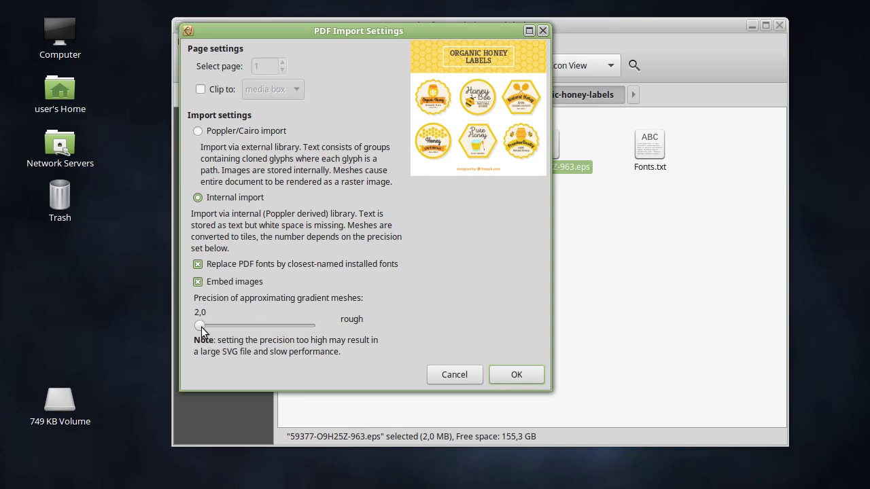
# - Return mesh precision to rough, choose Poppler/Cairo import, and open the labels sheet
pyautogui.moveTo(201, 331); pyautogui.dragTo(309, 326)
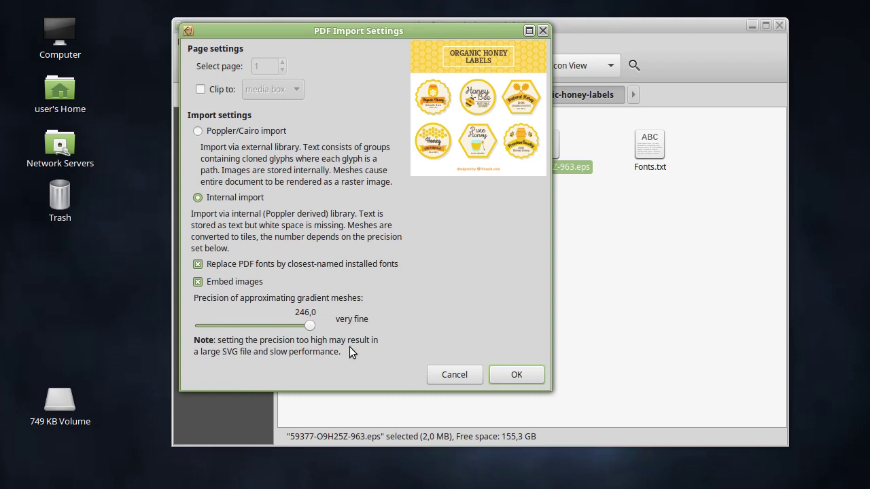
pyautogui.moveTo(309, 326); pyautogui.dragTo(174, 329)
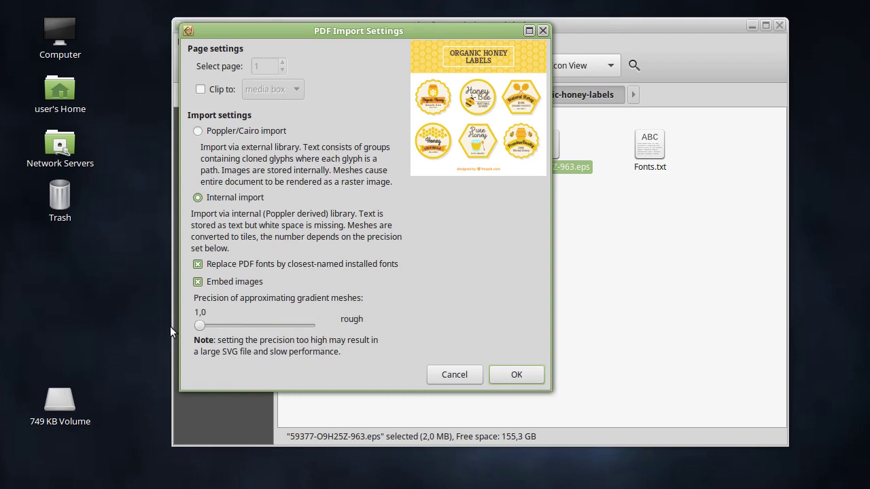
pyautogui.click(197, 130)
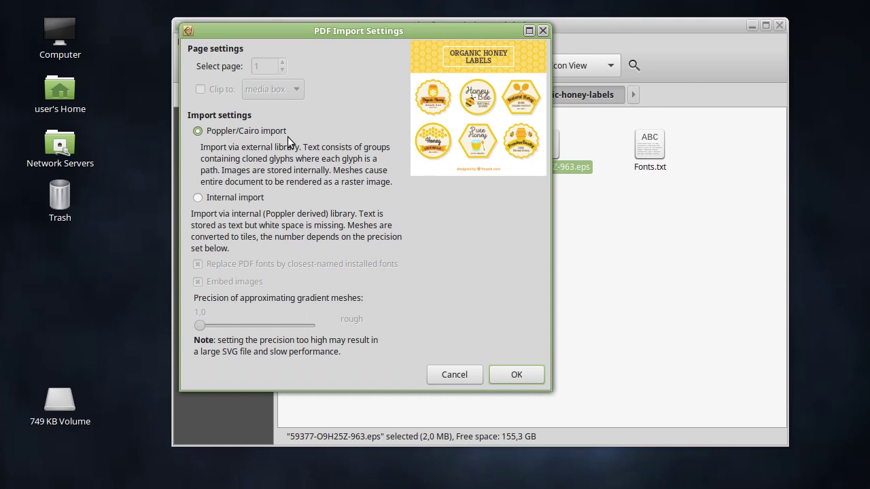
pyautogui.click(513, 374)
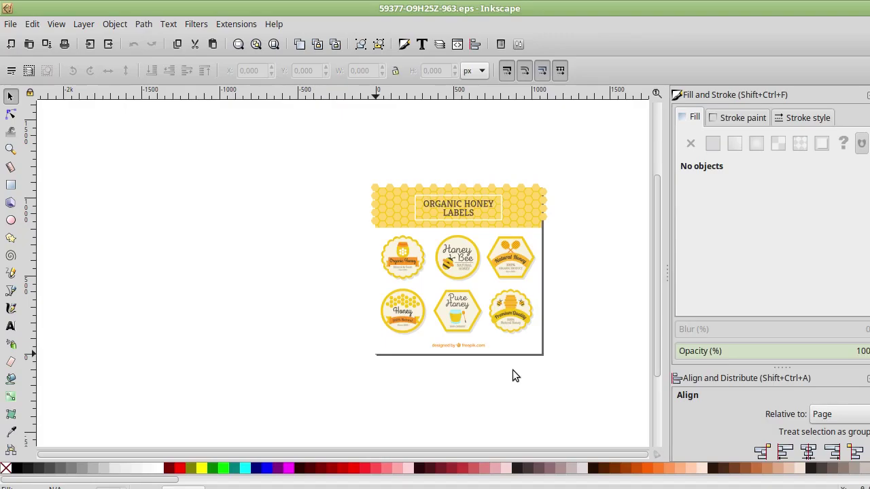
# - Check the labels JPG preview, minimize the file manager, and resize Inkscape to fill most of the screen
pyautogui.hotkey('alt', 'Tab')
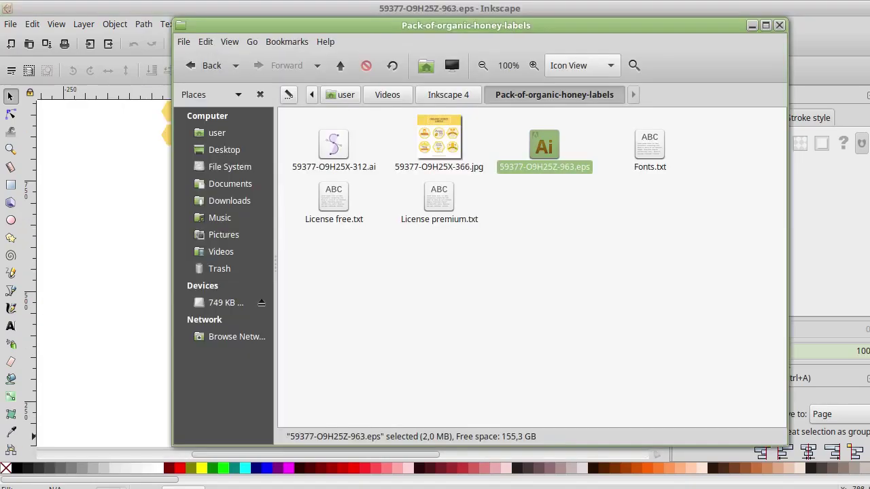
pyautogui.click(443, 141)
pyautogui.doubleClick(434, 144)
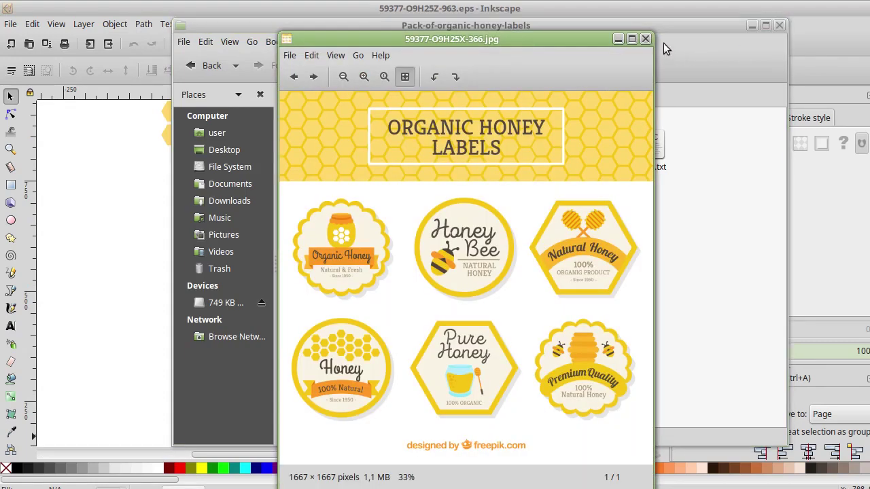
pyautogui.click(645, 39)
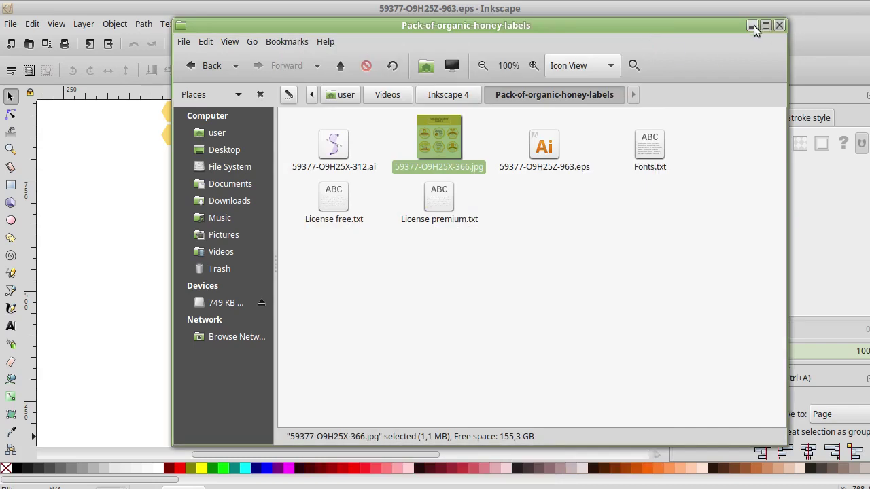
pyautogui.click(752, 25)
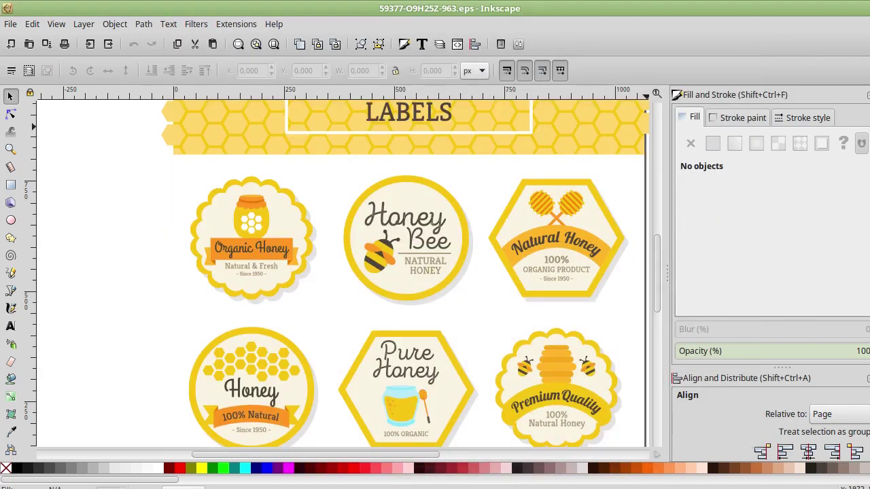
pyautogui.doubleClick(706, 8)
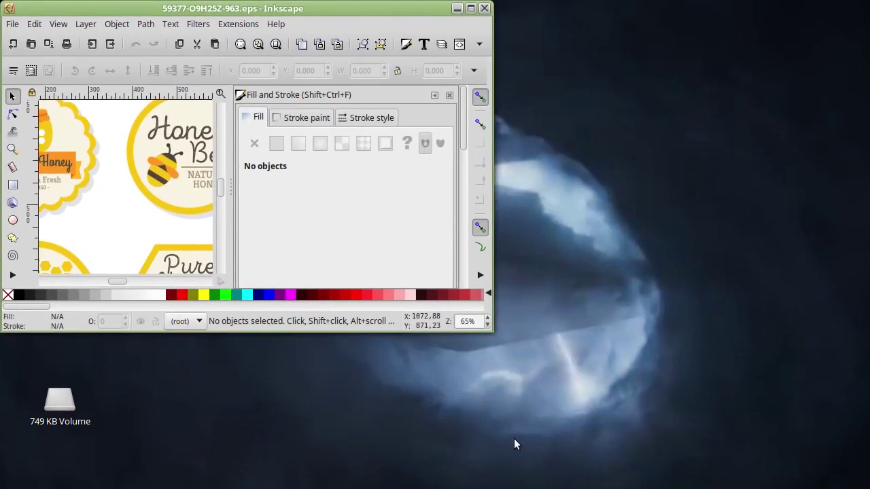
pyautogui.moveTo(487, 328); pyautogui.dragTo(790, 466)
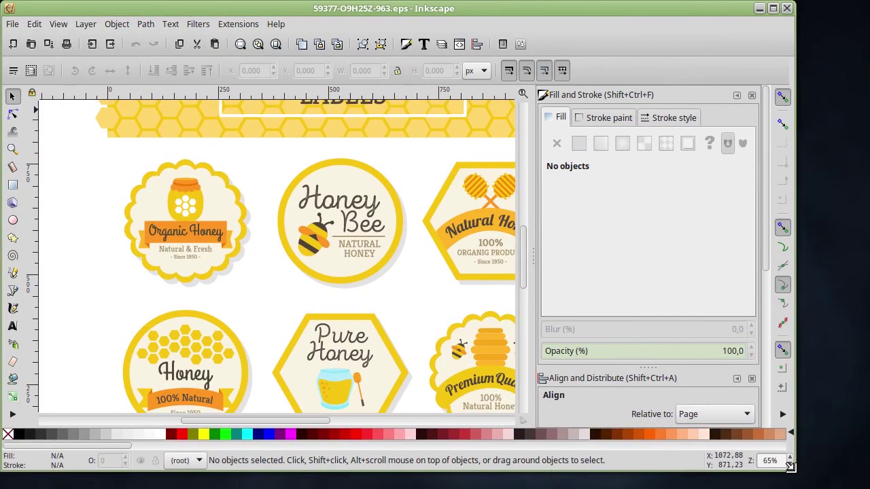
# - Hide the docked panels with F12 and select the whole labels group
pyautogui.press('F12')
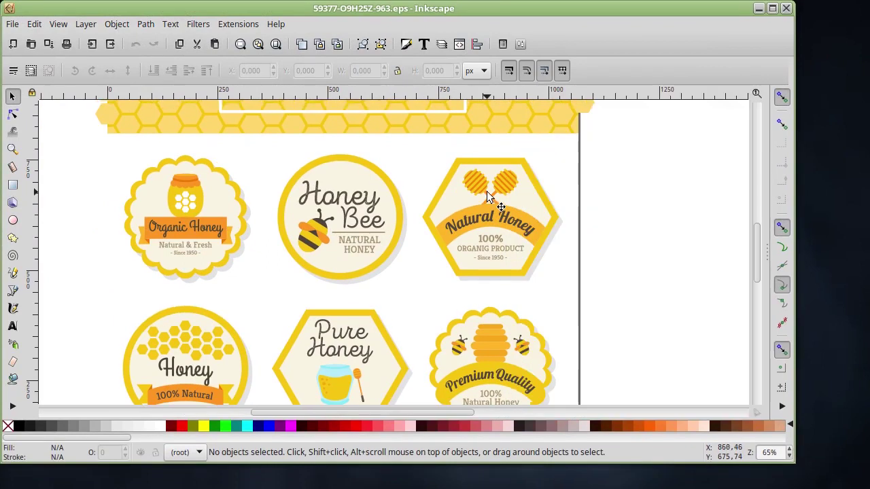
pyautogui.click(484, 193)
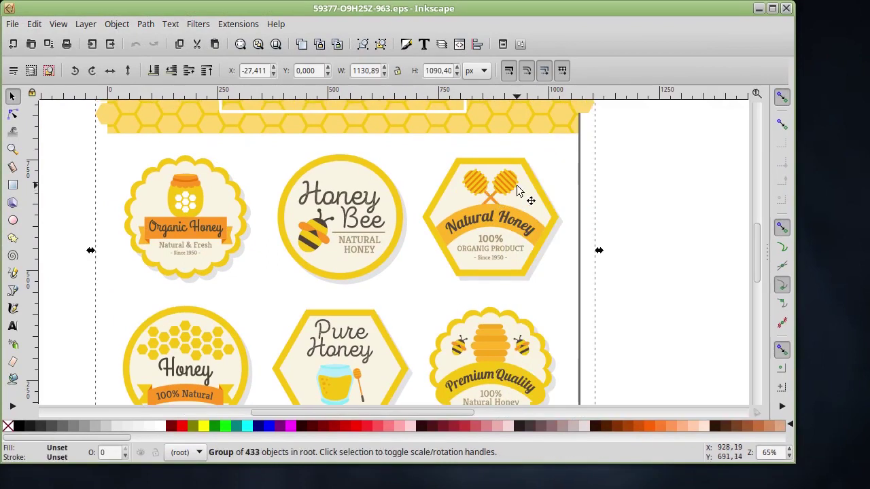
pyautogui.scroll(5, 573, 188)
pyautogui.scroll(-5, 503, 224)
pyautogui.scroll(-7, 497, 224)
pyautogui.scroll(-2, 495, 222)
pyautogui.scroll(3, 495, 222)
pyautogui.scroll(8, 494, 222)
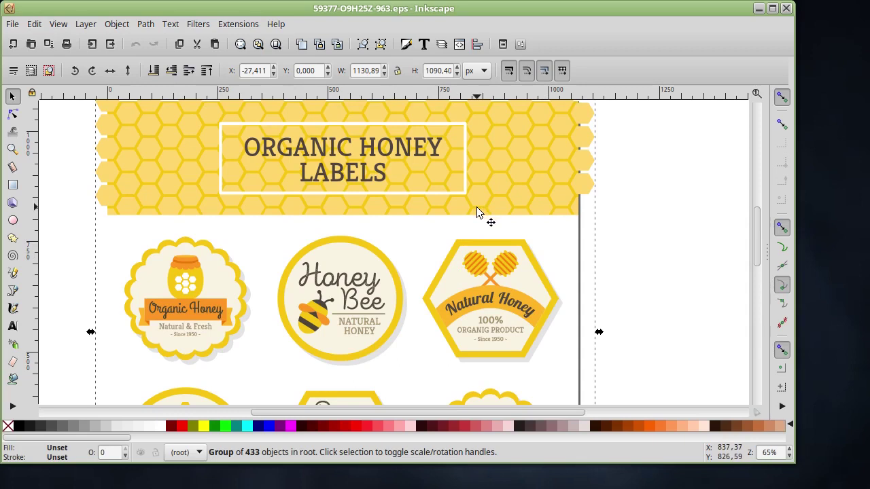
# - Test-move the labels group, undo the move, and reselect the group
pyautogui.moveTo(513, 167)
pyautogui.mouseDown()
pyautogui.moveTo(498, 224)
pyautogui.moveTo(504, 194)
pyautogui.mouseUp()
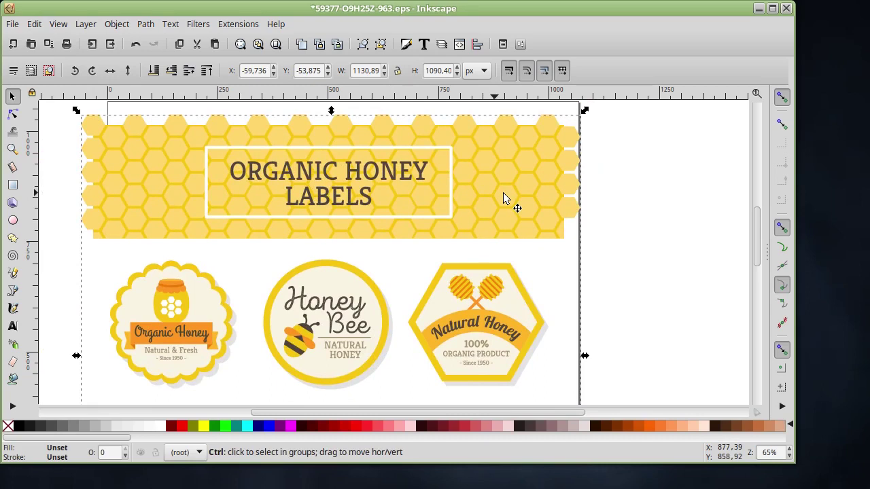
pyautogui.hotkey('ctrl', 'z')
pyautogui.hotkey('ctrl', 'z')
pyautogui.click(500, 210)
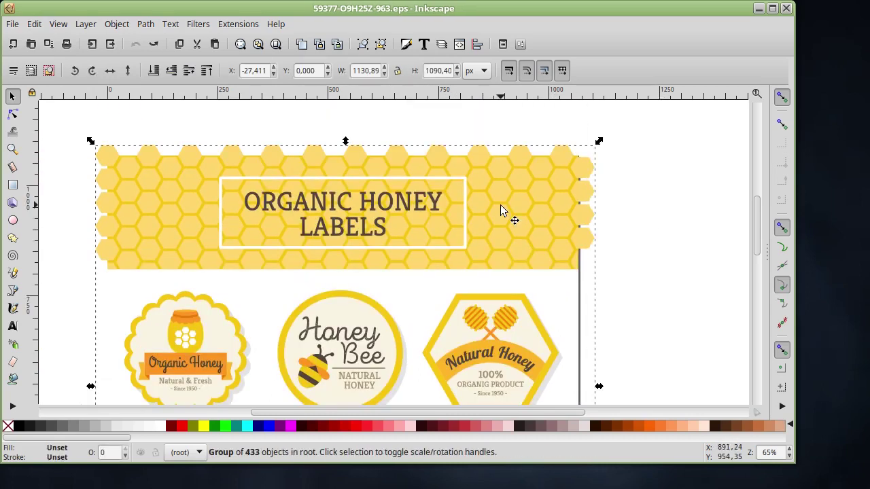
pyautogui.press('Escape')
pyautogui.click(479, 238)
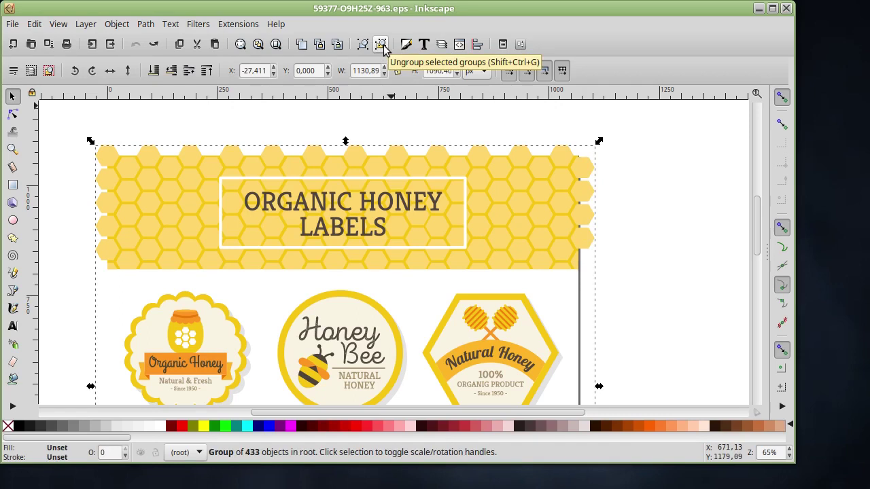
pyautogui.click(113, 28)
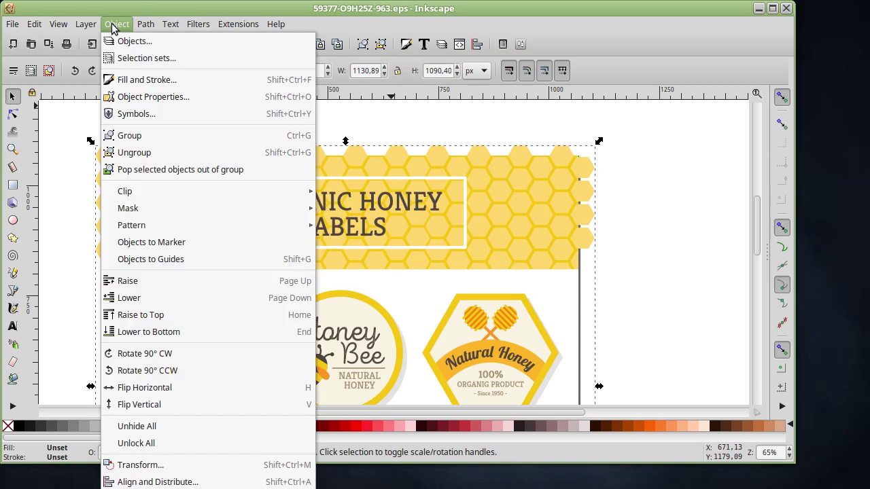
# - Ungroup the labels group into 433 root-level paths, groups and rectangles
pyautogui.click(361, 290)
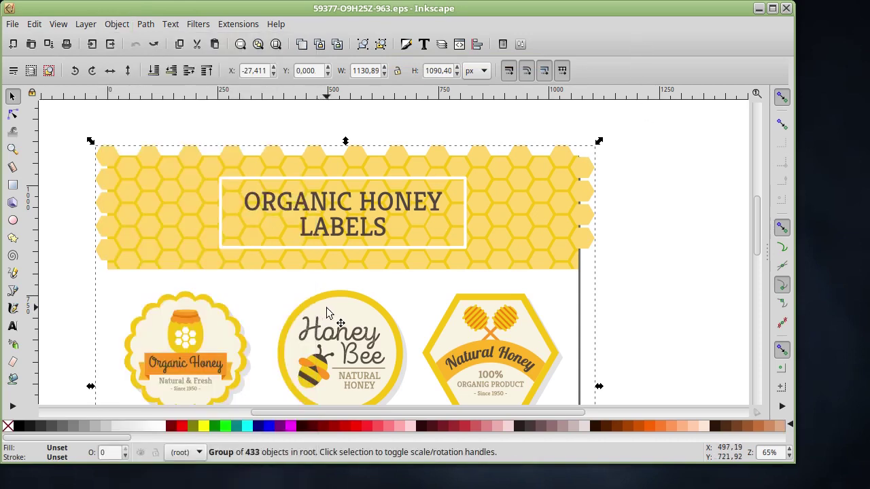
pyautogui.click(115, 25)
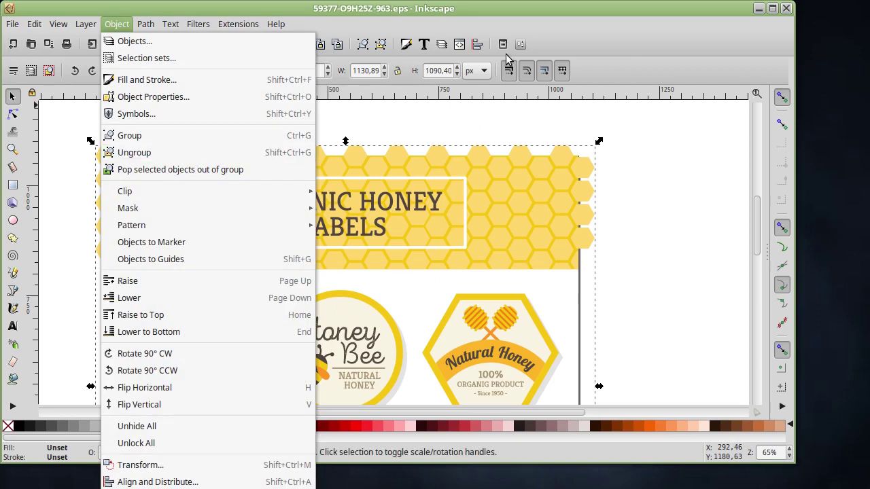
pyautogui.click(617, 44)
pyautogui.click(381, 46)
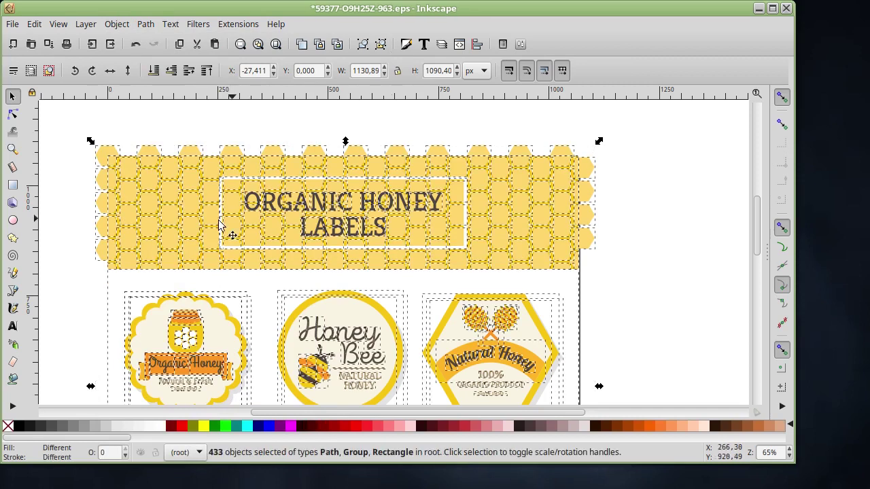
# - Select hexagons on the banner's right edge and test-drag them, undoing each move
pyautogui.click(658, 297)
pyautogui.click(586, 242)
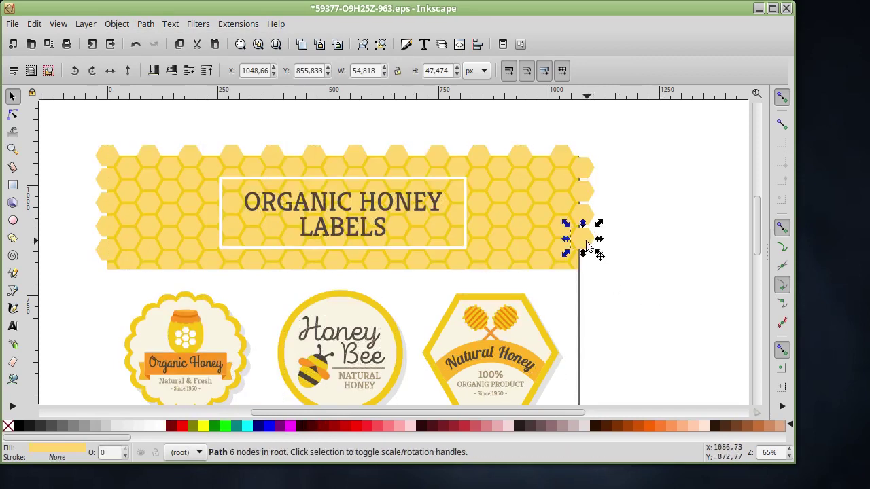
pyautogui.scroll(2, 589, 254)
pyautogui.moveTo(578, 229); pyautogui.dragTo(617, 252)
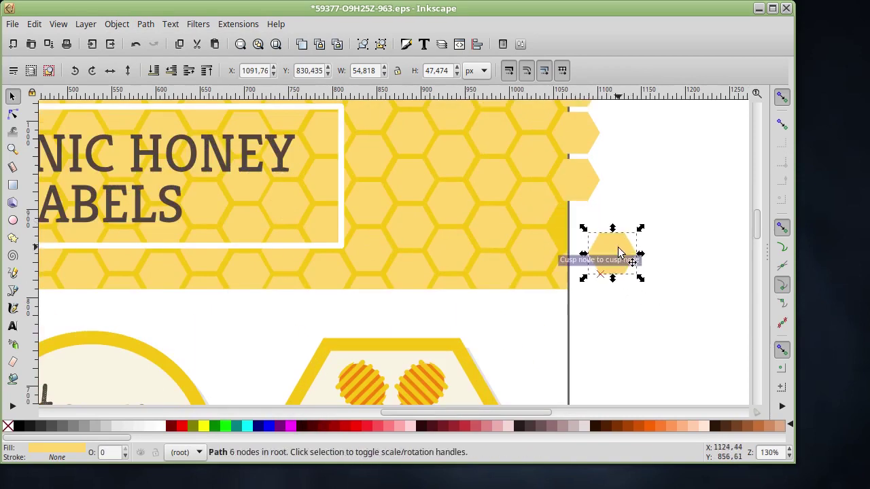
pyautogui.hotkey('ctrl', 'z')
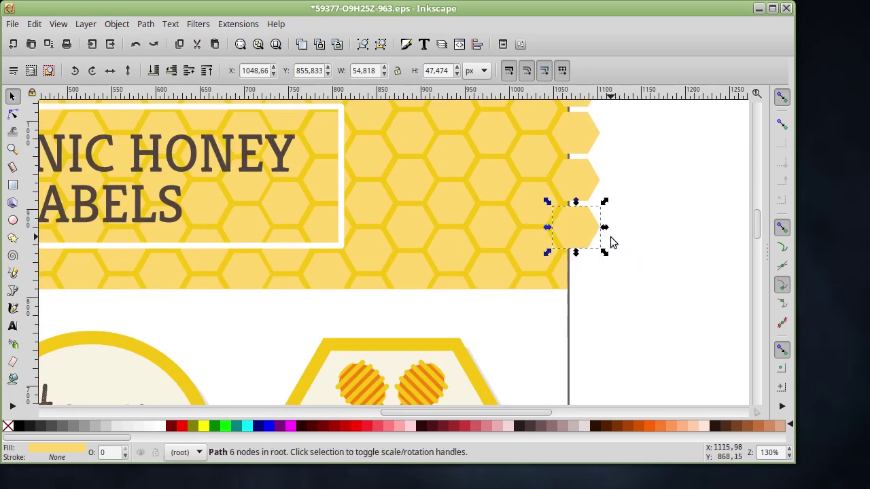
pyautogui.moveTo(579, 234); pyautogui.dragTo(632, 271)
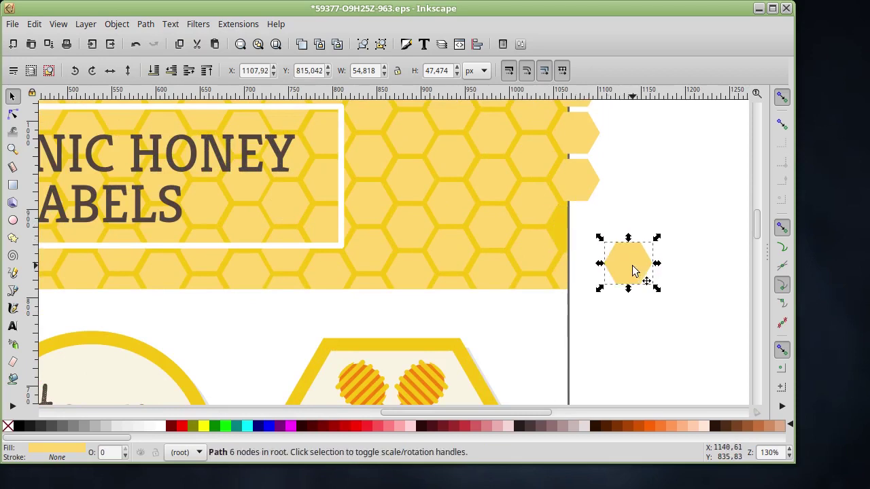
pyautogui.hotkey('ctrl', 'z')
pyautogui.moveTo(572, 174); pyautogui.dragTo(666, 208)
pyautogui.hotkey('ctrl', 'z')
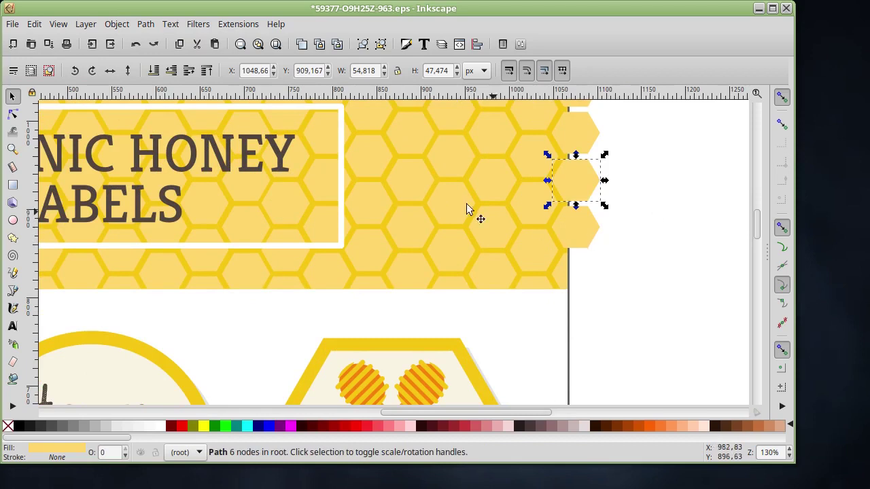
# - Zoom out to about 32% to show the whole sheet with the ORGANIC HONEY LABELS banner
pyautogui.keyDown('ctrl'); pyautogui.scroll(-1, 506, 251); pyautogui.keyUp('ctrl')
pyautogui.keyDown('ctrl'); pyautogui.scroll(-1, 506, 251); pyautogui.keyUp('ctrl')
pyautogui.scroll(-3, 506, 251)
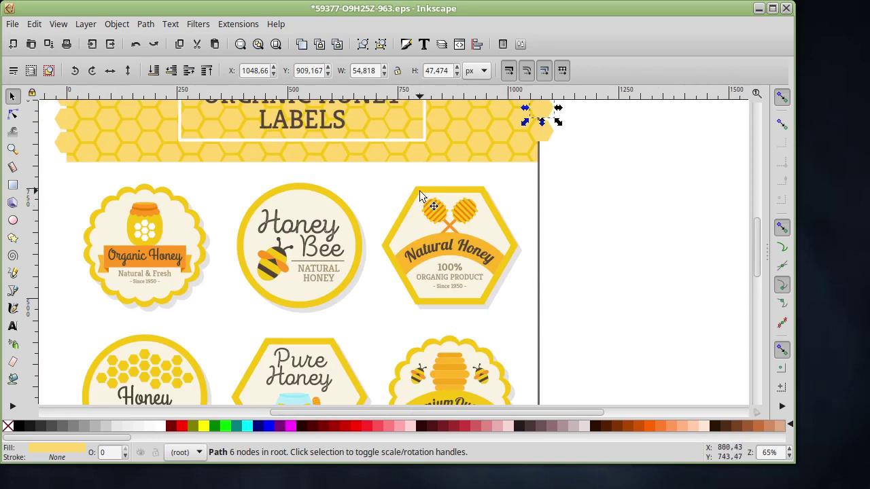
pyautogui.scroll(-5, 521, 295)
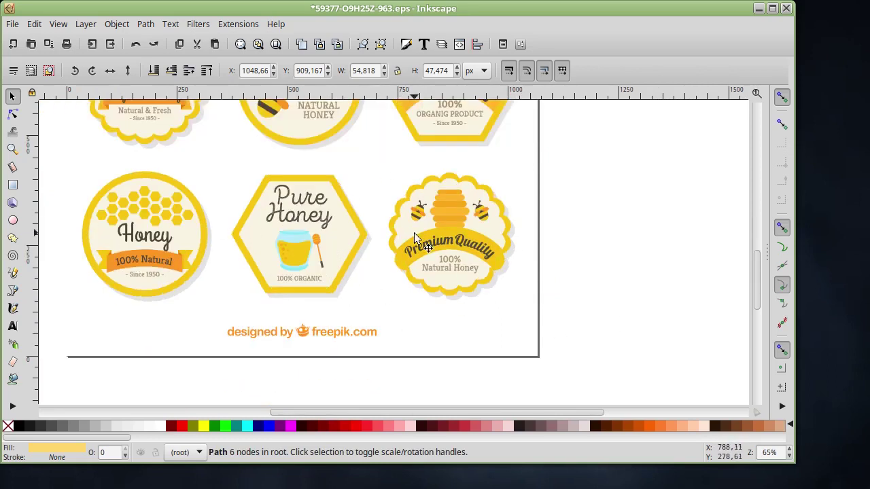
pyautogui.scroll(5, 414, 238)
pyautogui.scroll(3, 411, 248)
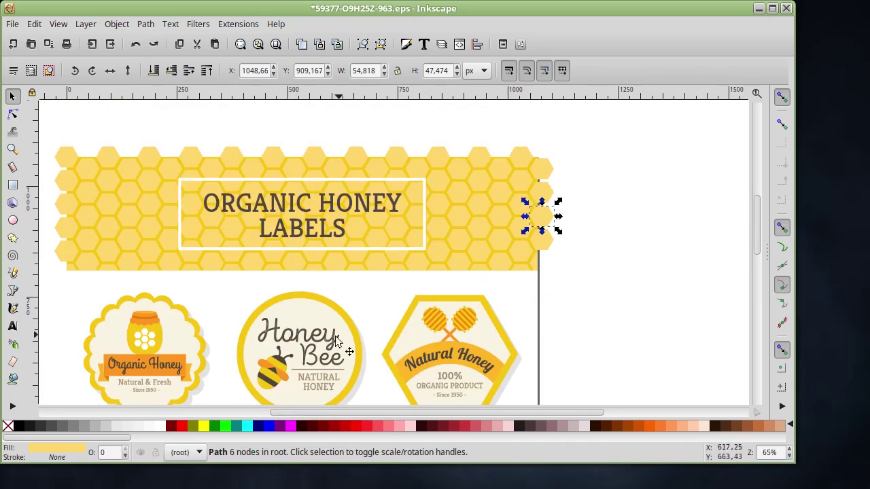
pyautogui.scroll(-3, 369, 313)
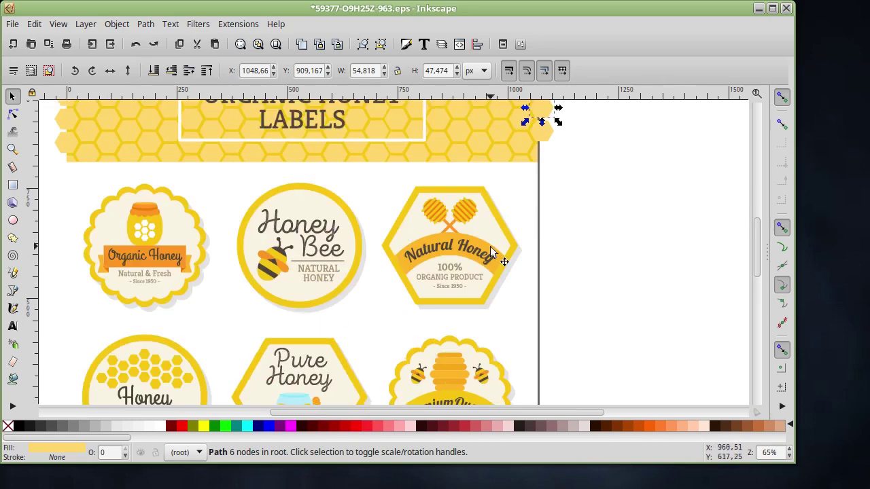
pyautogui.scroll(5, 402, 234)
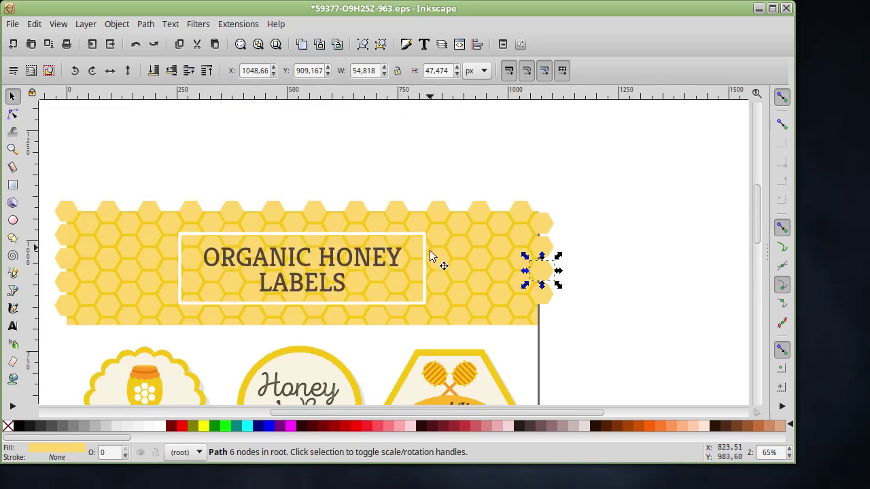
pyautogui.keyDown('ctrl'); pyautogui.scroll(-2, 462, 282); pyautogui.keyUp('ctrl')
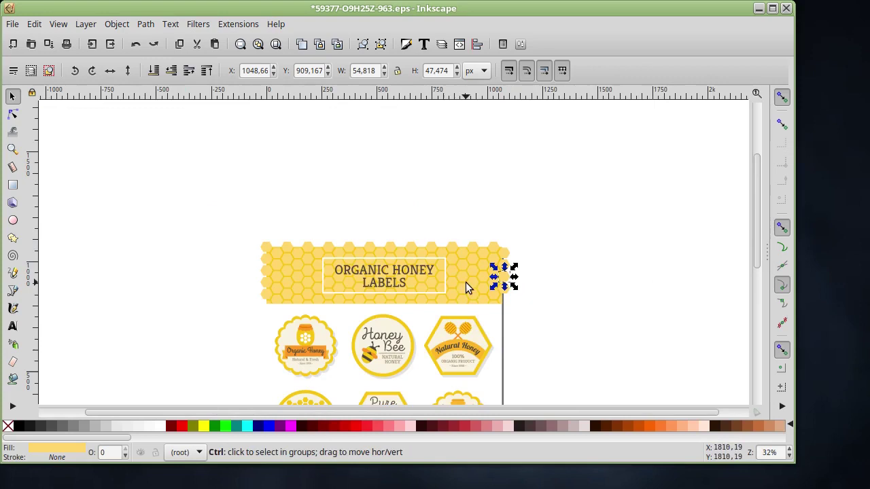
pyautogui.click(229, 208)
# - Select and delete the ORGANIC HONEY LABELS banner (145 objects)
pyautogui.moveTo(227, 216); pyautogui.dragTo(538, 315)
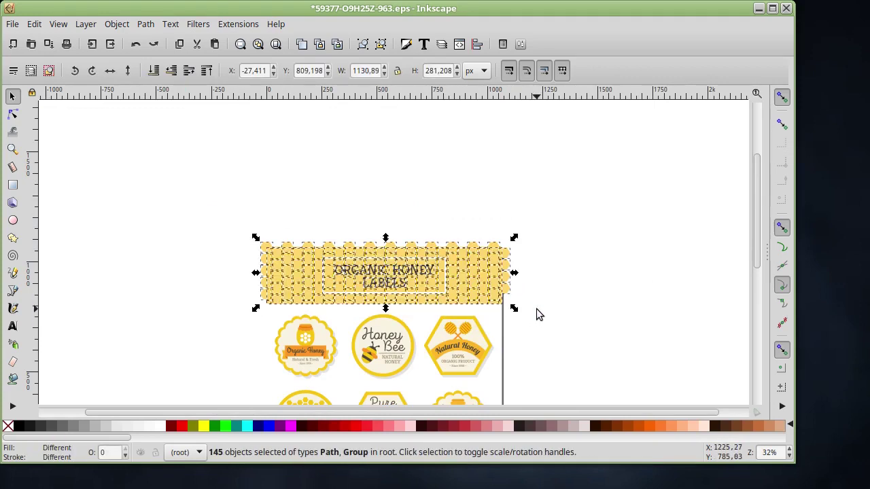
pyautogui.press('Delete')
pyautogui.scroll(-5, 536, 308)
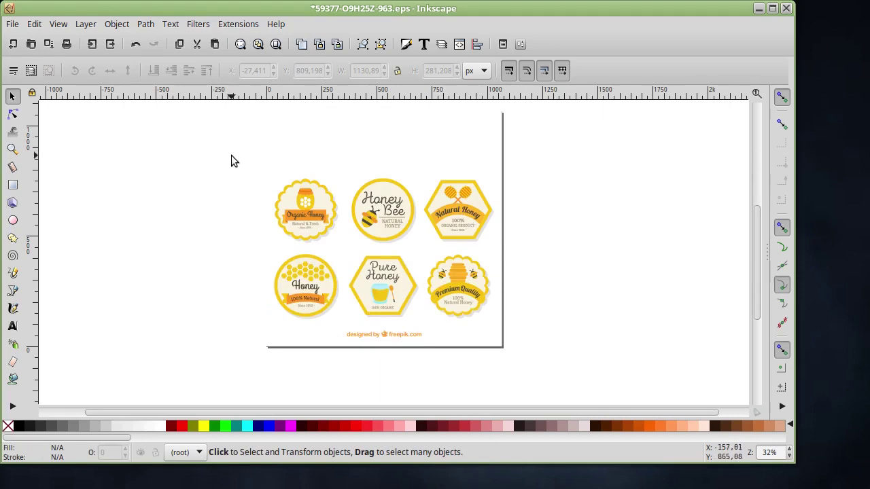
pyautogui.keyDown('ctrl'); pyautogui.scroll(2, 367, 238); pyautogui.keyUp('ctrl')
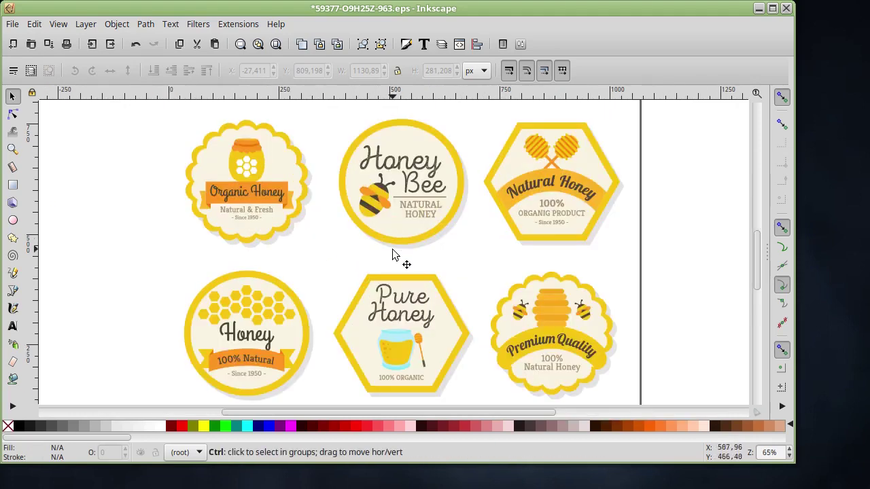
# - Click through pieces of the Natural Honey and Honey Bee labels to inspect their grouping
pyautogui.click(547, 203)
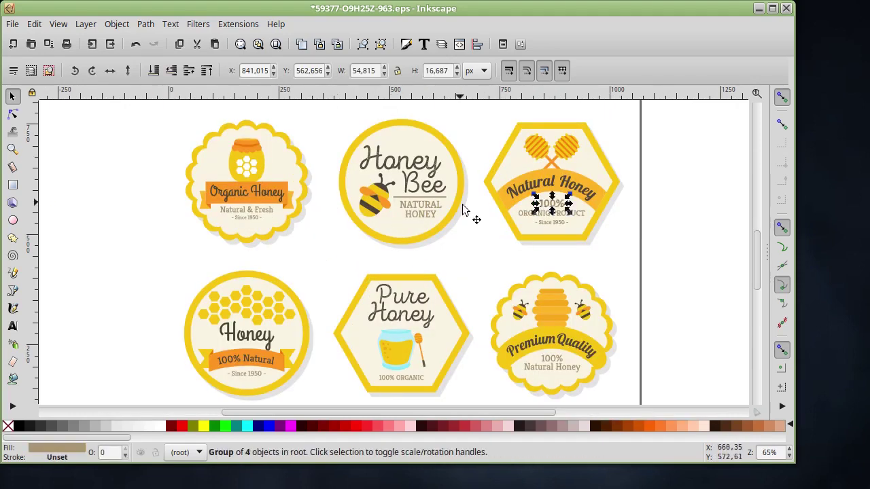
pyautogui.click(461, 256)
pyautogui.click(401, 193)
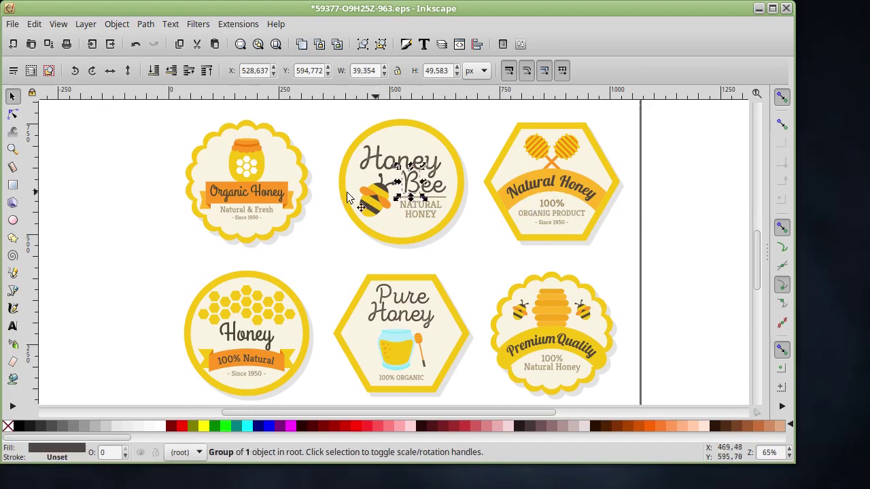
pyautogui.click(372, 204)
pyautogui.click(699, 278)
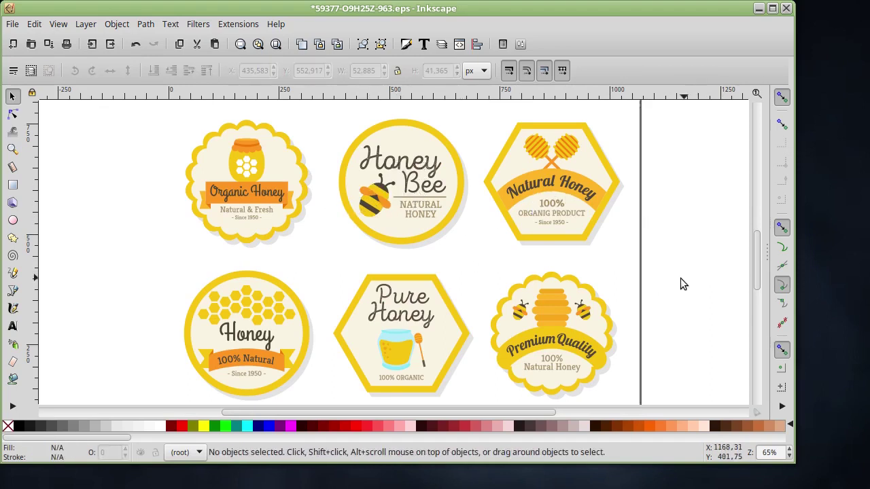
pyautogui.scroll(1, 675, 281)
pyautogui.keyDown('ctrl'); pyautogui.scroll(-1, 618, 196); pyautogui.keyUp('ctrl')
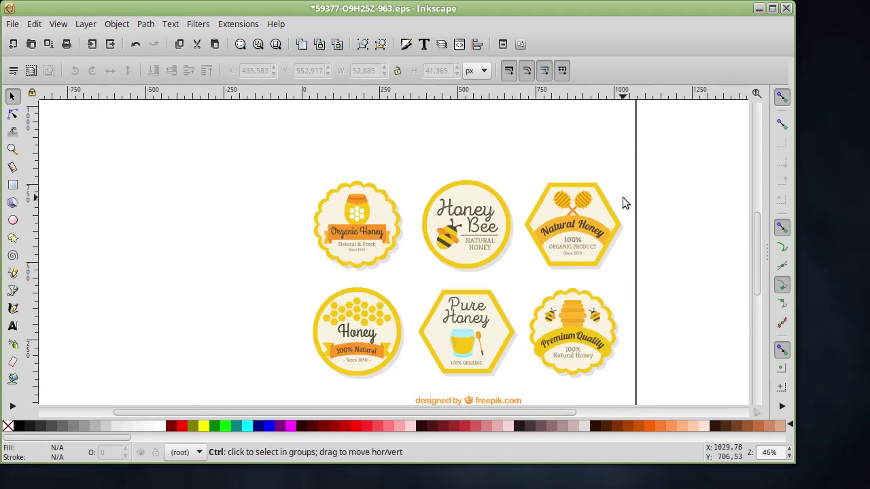
# - Delete the two left-column labels, leaving the page background rectangle in place
pyautogui.click(601, 268)
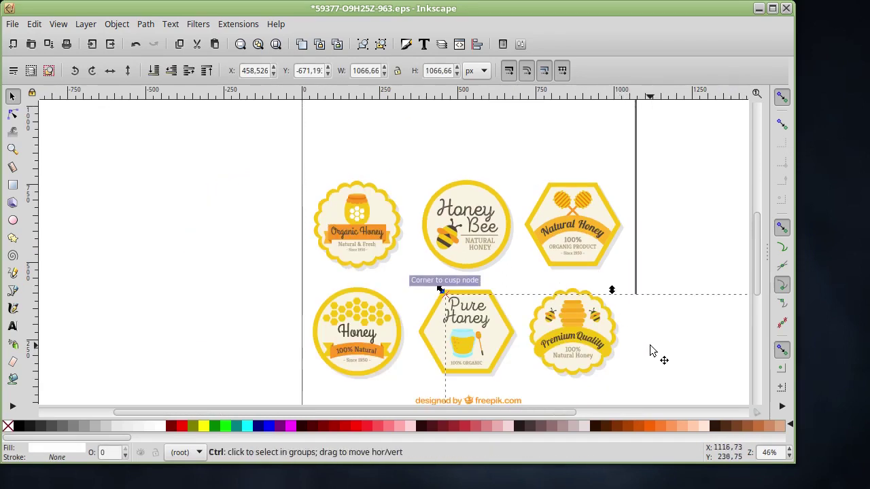
pyautogui.moveTo(591, 144)
pyautogui.mouseDown()
pyautogui.moveTo(401, 148)
pyautogui.moveTo(360, 161)
pyautogui.mouseUp()
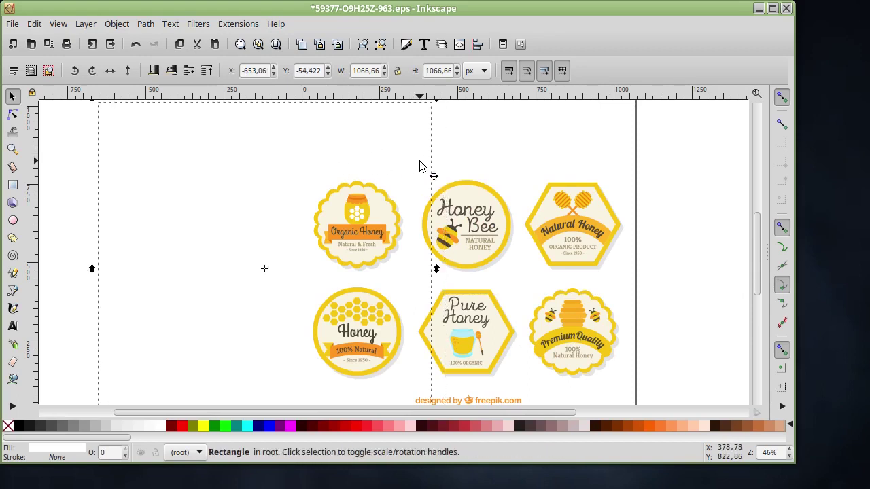
pyautogui.press('Escape')
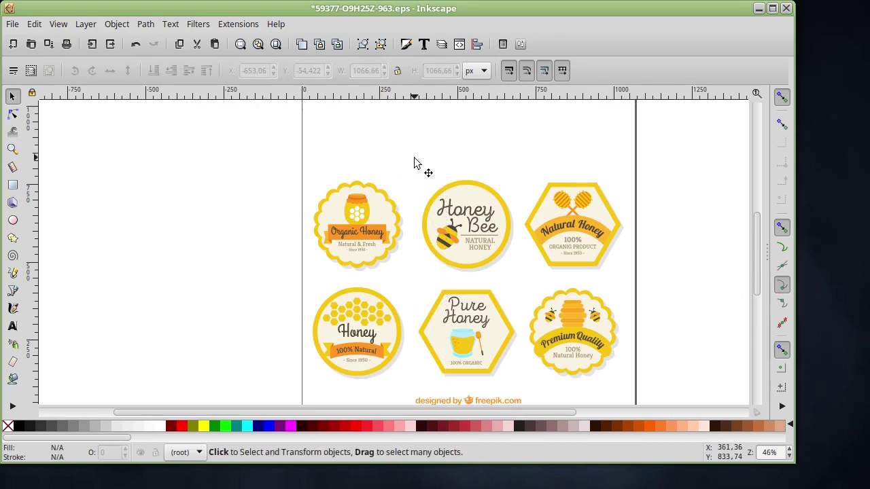
pyautogui.moveTo(247, 145); pyautogui.dragTo(494, 360)
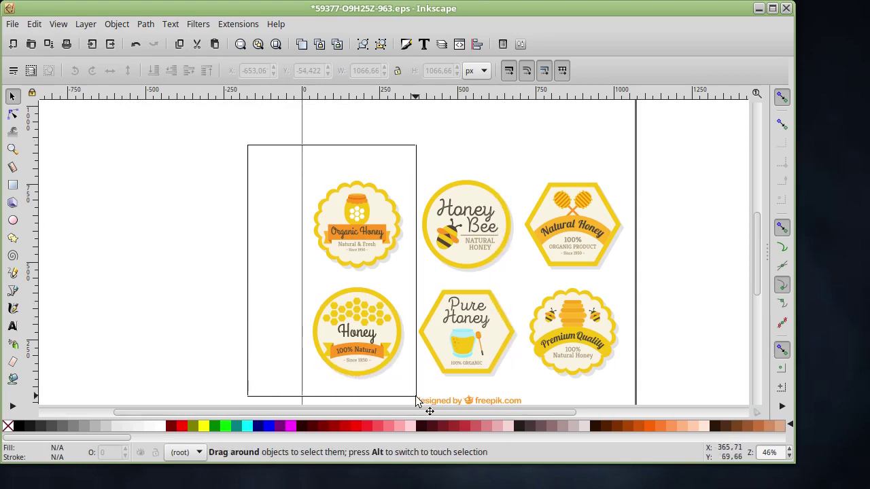
pyautogui.moveTo(492, 361); pyautogui.dragTo(414, 396)
pyautogui.press('Delete')
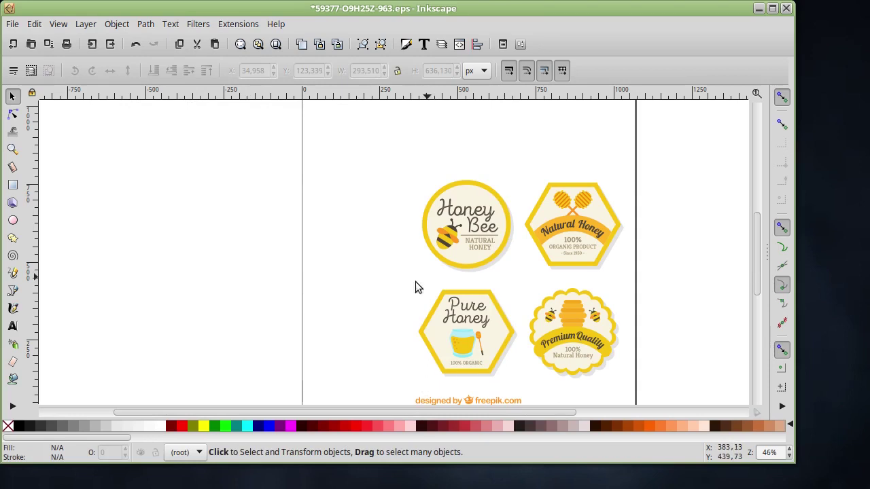
# - Delete the bottom labels, the freepik credit and the Natural Honey hexagon label
pyautogui.moveTo(366, 281); pyautogui.dragTo(683, 358)
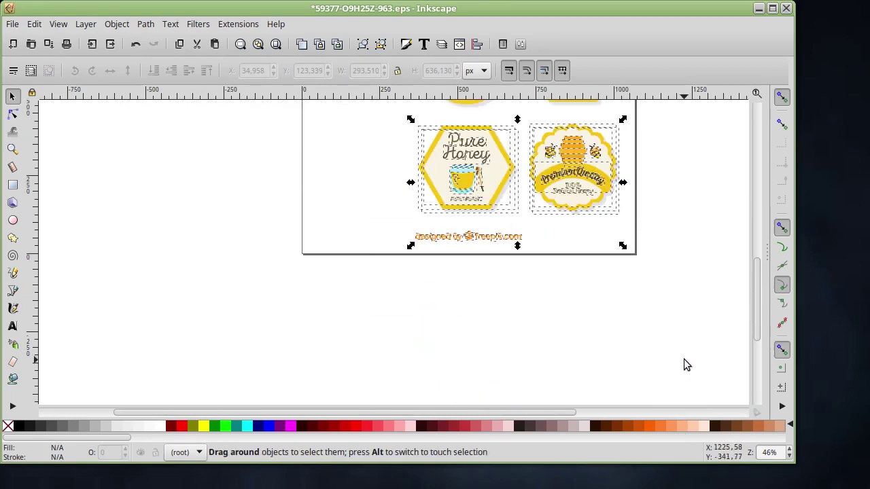
pyautogui.press('Delete')
pyautogui.scroll(5, 673, 350)
pyautogui.moveTo(522, 127); pyautogui.dragTo(661, 344)
pyautogui.press('Delete')
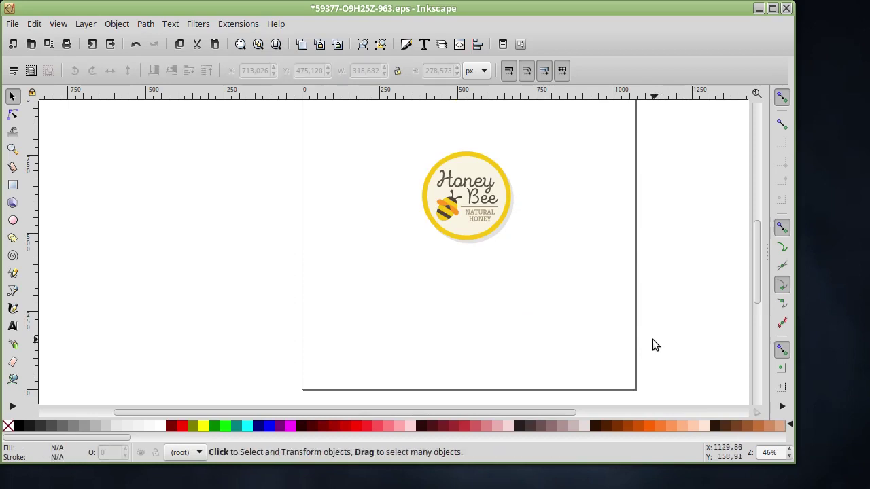
pyautogui.scroll(2, 489, 190)
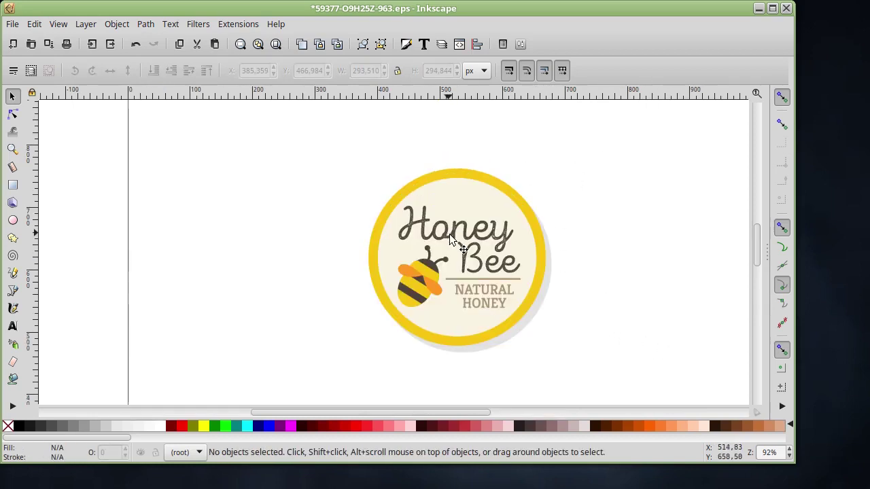
# - Test-move the H of Honey and undo it, revealing the letters are glyph symbols
pyautogui.click(430, 237)
pyautogui.scroll(5, 436, 193)
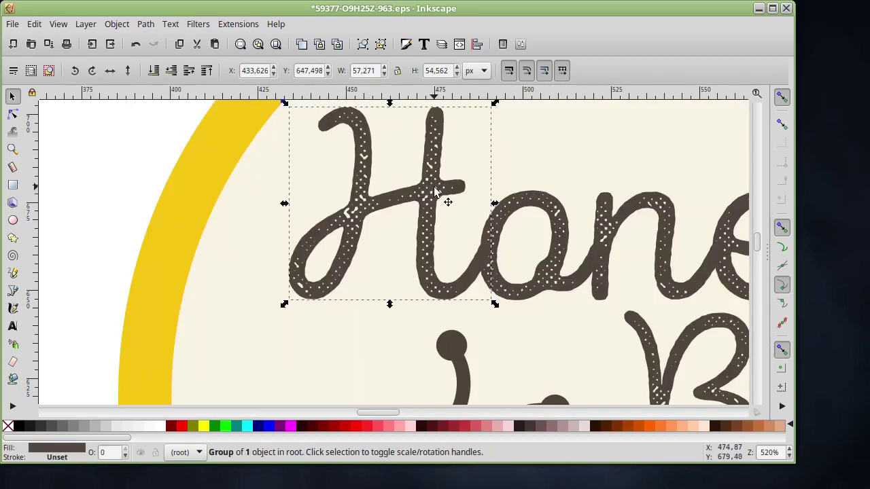
pyautogui.moveTo(434, 192); pyautogui.dragTo(304, 214)
pyautogui.scroll(-2, 443, 243)
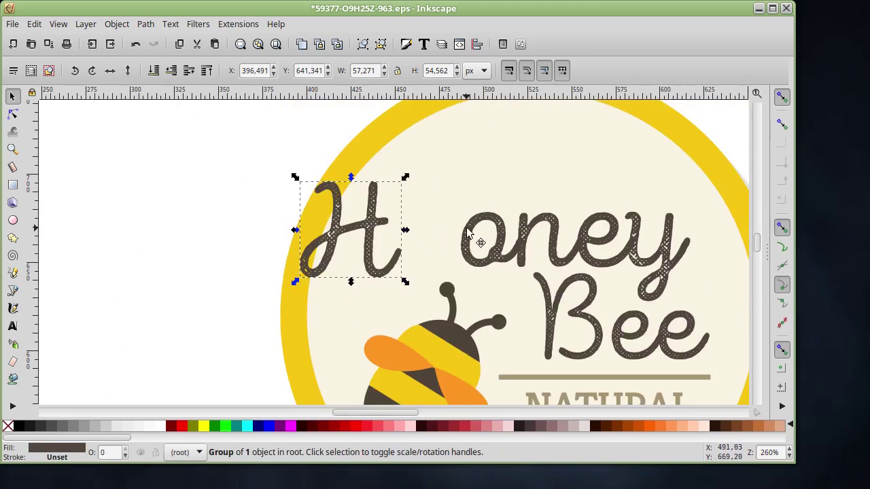
pyautogui.click(467, 233)
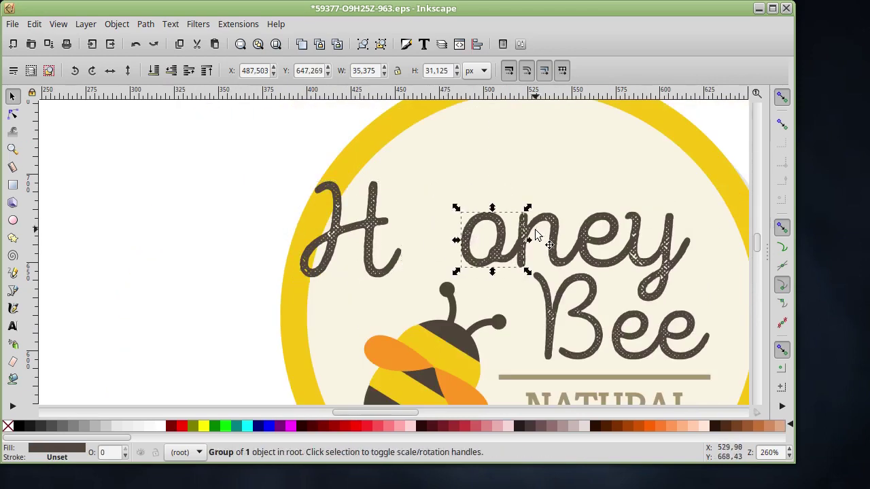
pyautogui.hotkey('ctrl', 'z')
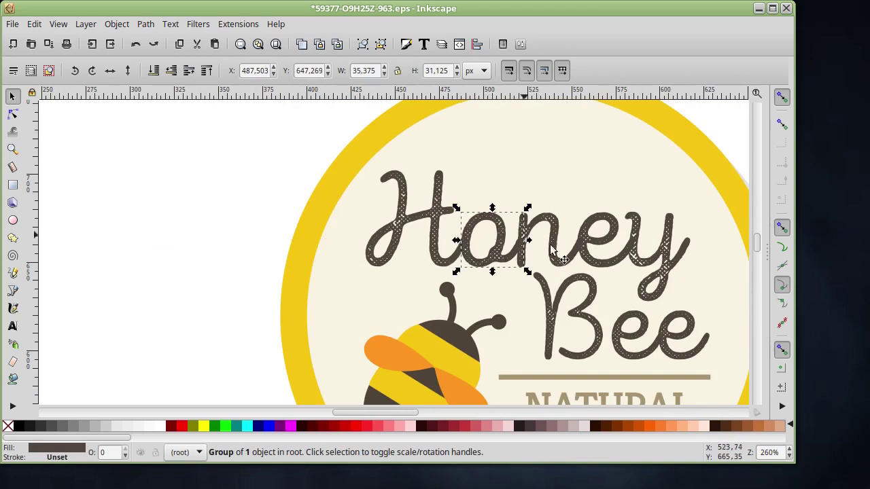
# - Try lifting the 'ne' and 'n' letters, undoing each move so the lettering stays unchanged
pyautogui.click(557, 234)
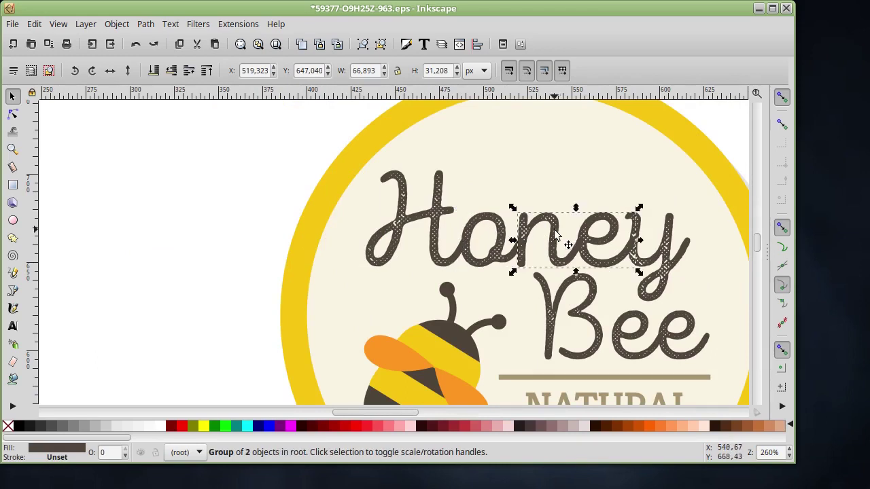
pyautogui.moveTo(558, 235); pyautogui.dragTo(563, 156)
pyautogui.press('Escape')
pyautogui.moveTo(544, 239); pyautogui.dragTo(555, 172)
pyautogui.press('Escape')
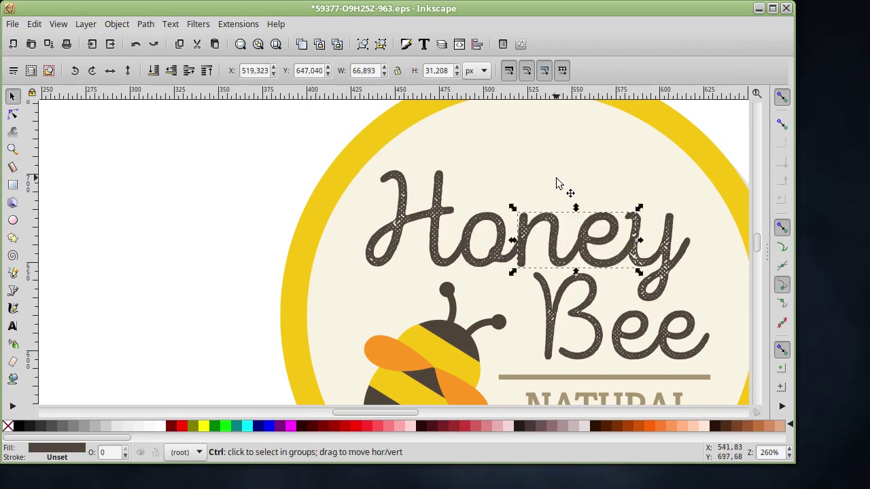
pyautogui.keyDown('ctrl'); pyautogui.click(556, 179); pyautogui.keyUp('ctrl')
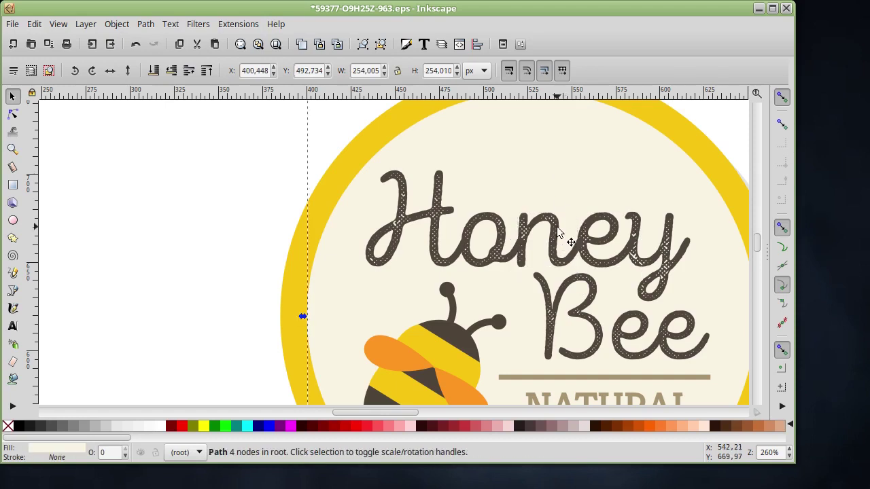
pyautogui.moveTo(555, 231); pyautogui.dragTo(555, 163)
pyautogui.press('Escape')
pyautogui.press('-')
pyautogui.press('-')
pyautogui.press('-')
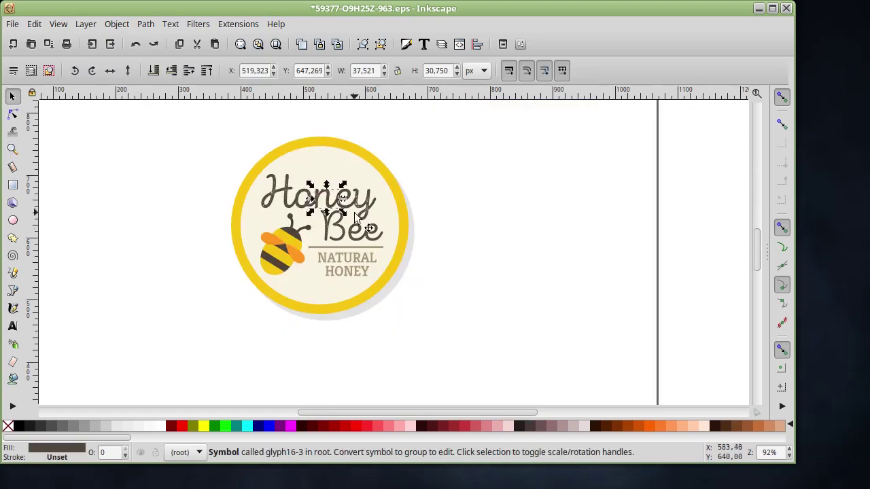
pyautogui.scroll(3, 354, 216)
pyautogui.scroll(-2, 351, 222)
pyautogui.keyDown('ctrl'); pyautogui.scroll(1, 393, 135); pyautogui.keyUp('ctrl')
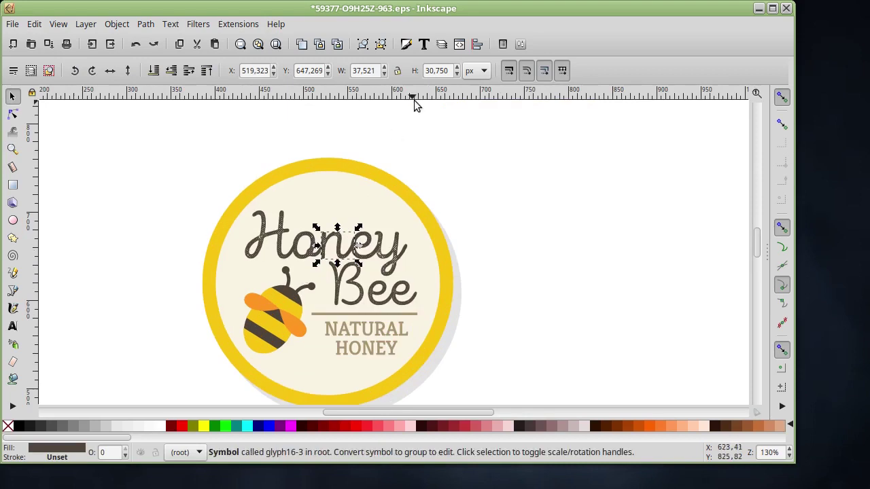
pyautogui.click(13, 326)
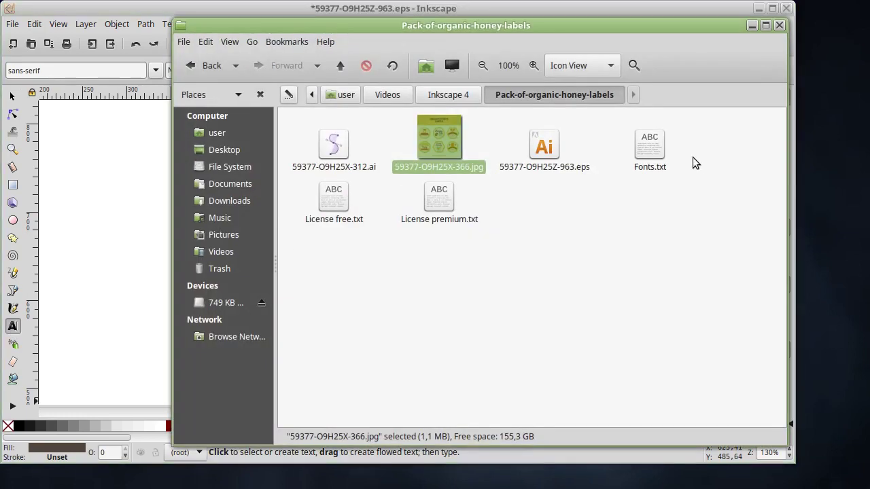
# - Recheck the design's fonts in Fonts.txt, then close it and the labels folder
pyautogui.doubleClick(653, 148)
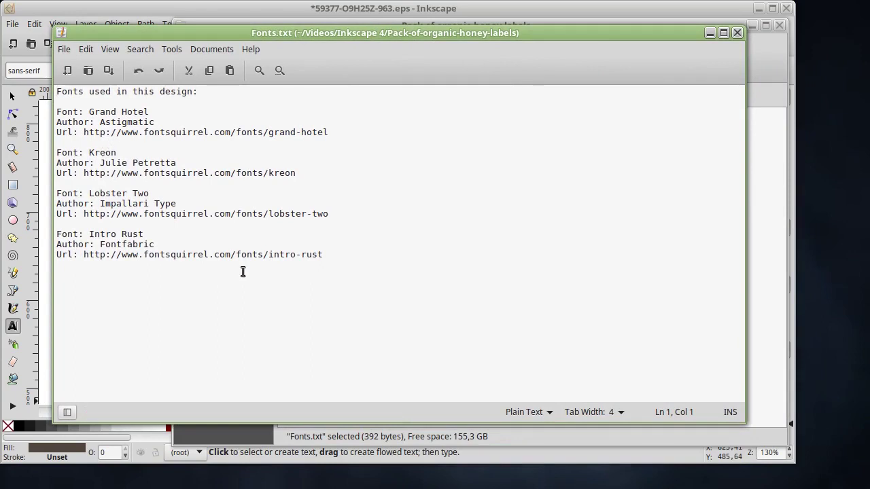
pyautogui.click(735, 33)
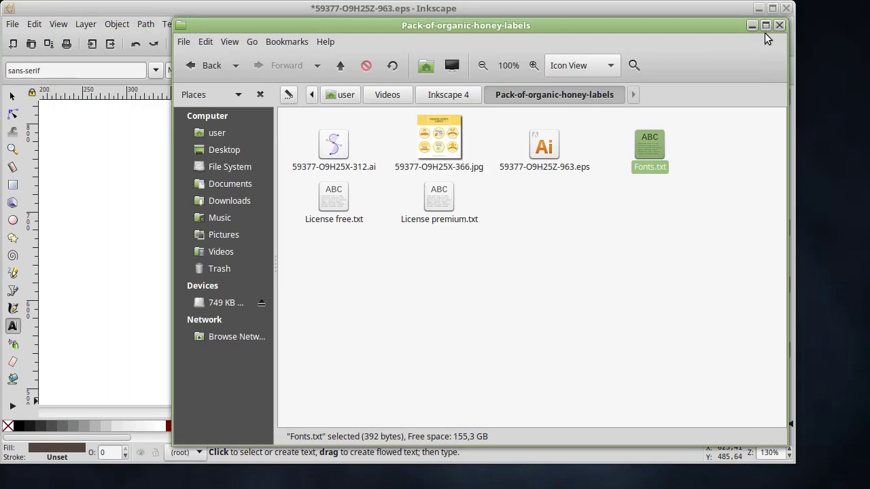
pyautogui.click(777, 26)
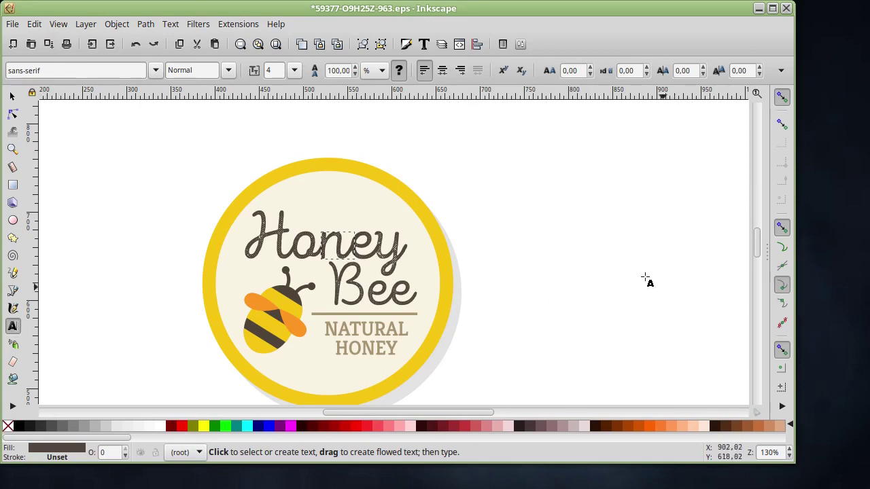
# - Create a two-line text object reading PRIRODAN / MED on the canvas
pyautogui.click(510, 231)
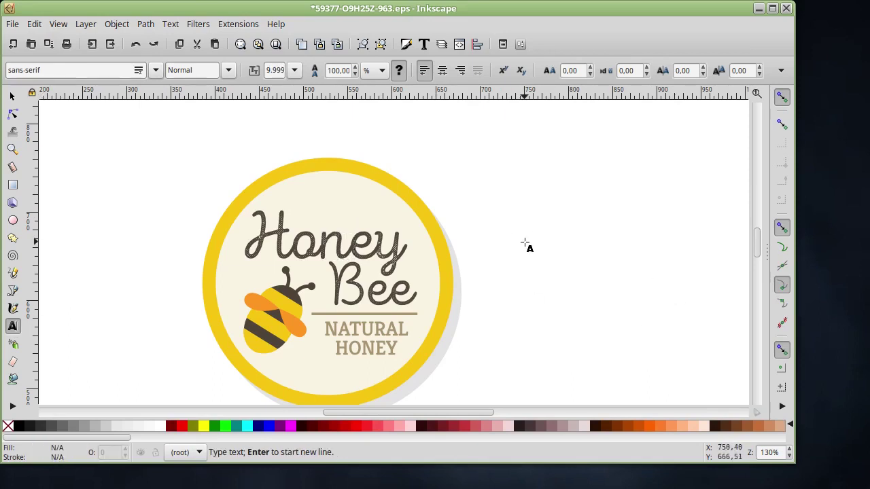
pyautogui.write('P')
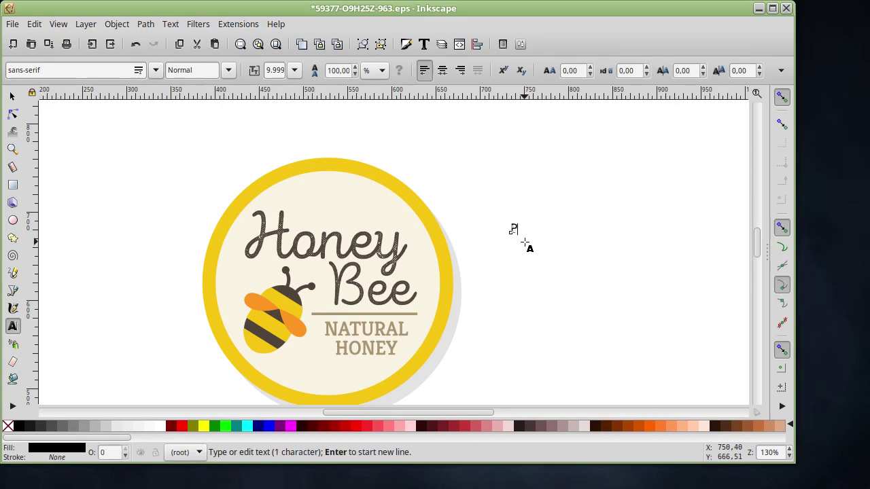
pyautogui.write('rirodan')
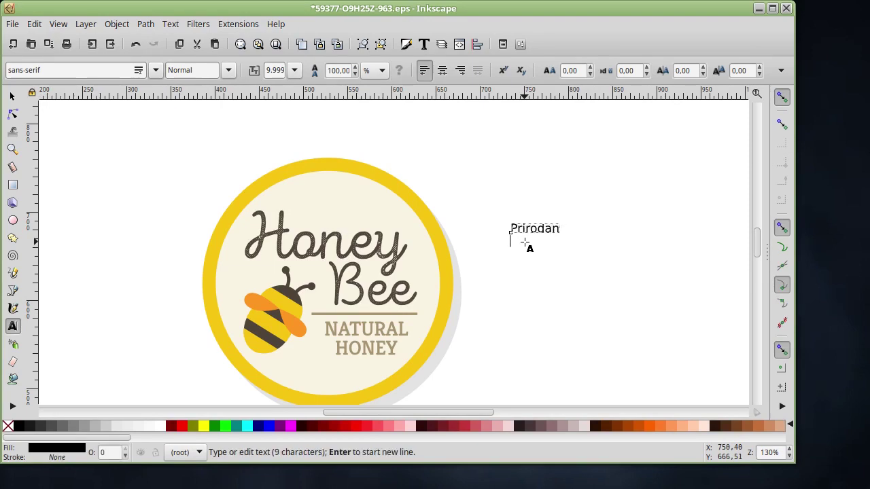
pyautogui.press('BackSpace')
pyautogui.press('BackSpace')
pyautogui.press('BackSpace')
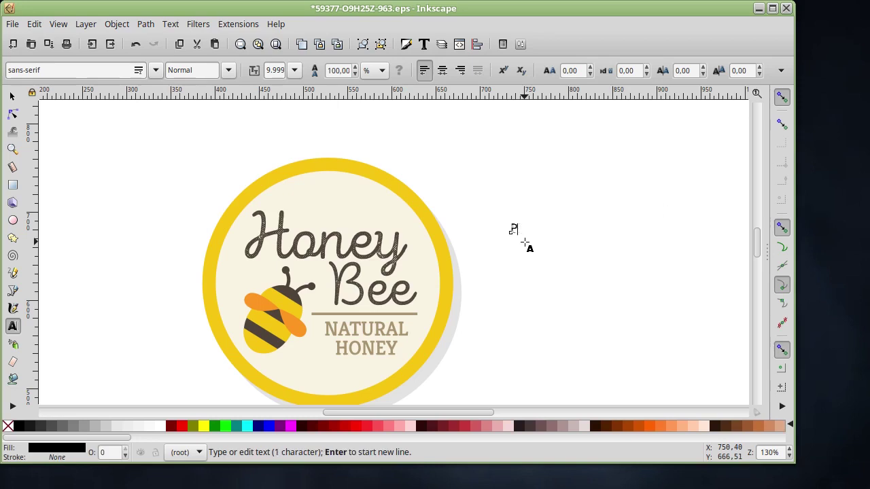
pyautogui.press('BackSpace')
pyautogui.press('BackSpace')
pyautogui.write('PRIRODAN ')
pyautogui.write('MED')
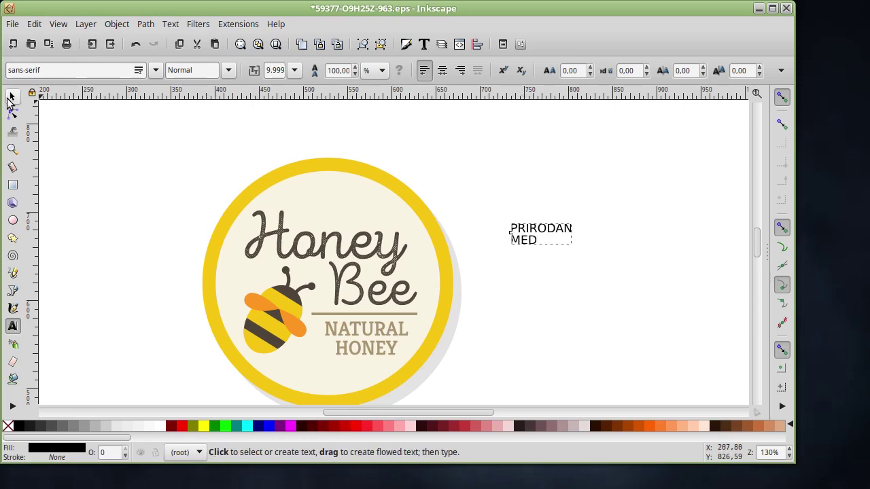
# - Move the PRIRODAN MED text object just above the label's top-left edge
pyautogui.click(12, 95)
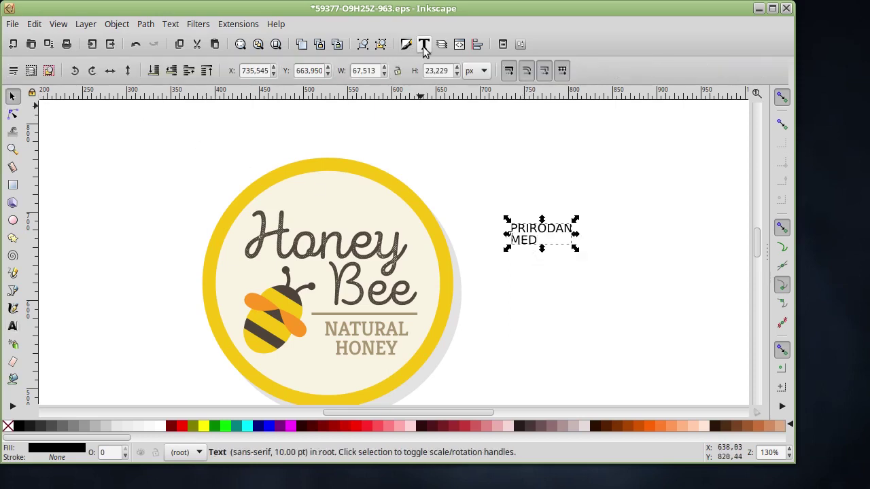
pyautogui.click(12, 327)
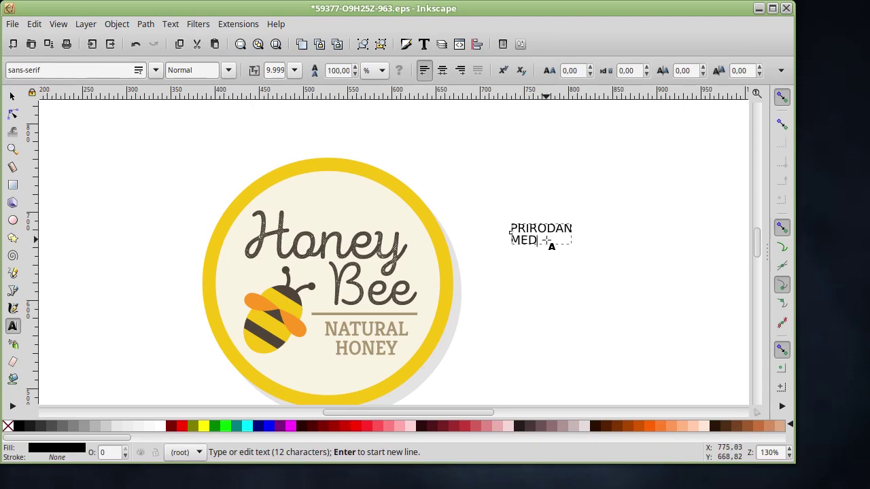
pyautogui.hotkey('ctrl', 'a')
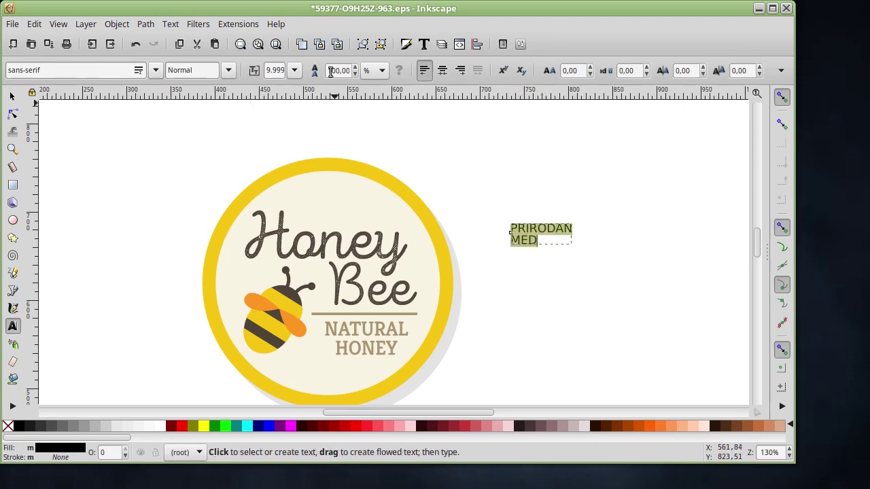
pyautogui.click(12, 96)
pyautogui.click(574, 205)
pyautogui.click(544, 244)
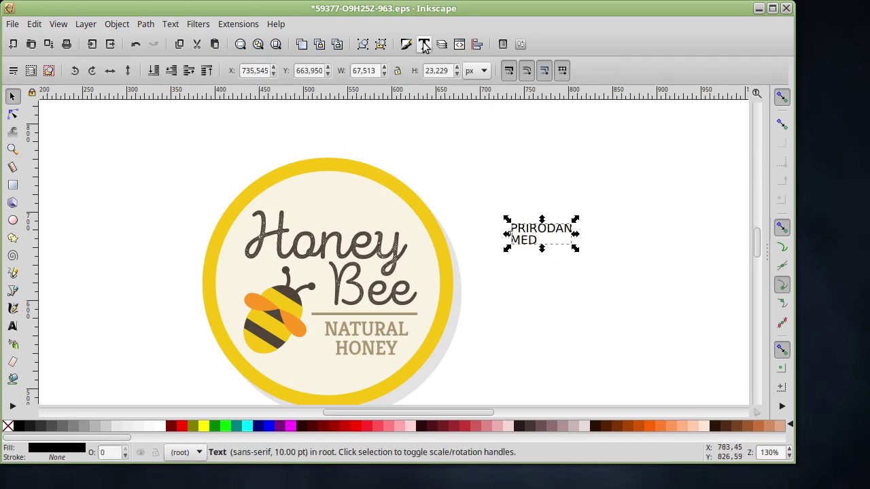
pyautogui.moveTo(544, 241)
pyautogui.mouseDown()
pyautogui.moveTo(265, 155)
pyautogui.moveTo(116, 171)
pyautogui.mouseUp()
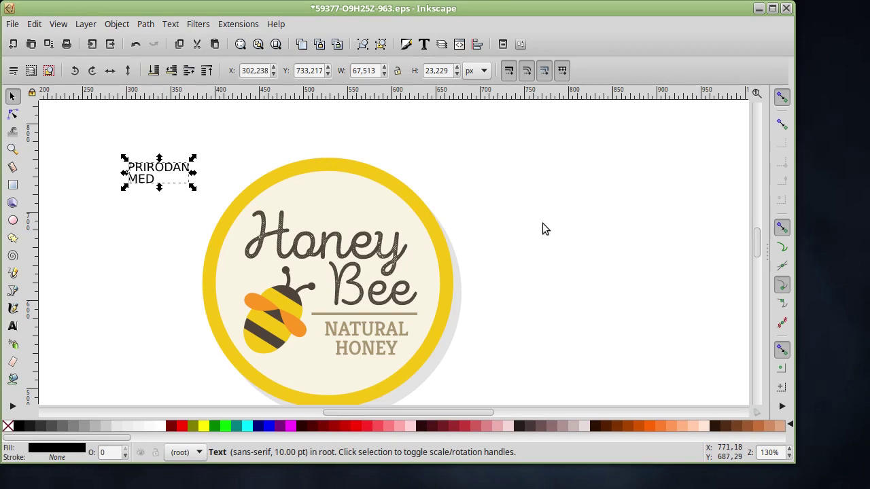
# - Center-align the two lines of text in the Text and Font dialog
pyautogui.hotkey('ctrl', 'shift', 't')
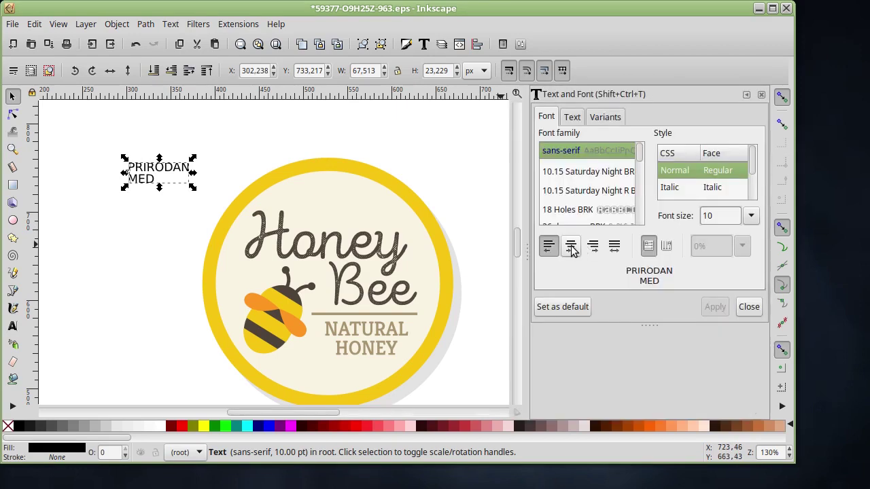
pyautogui.click(571, 248)
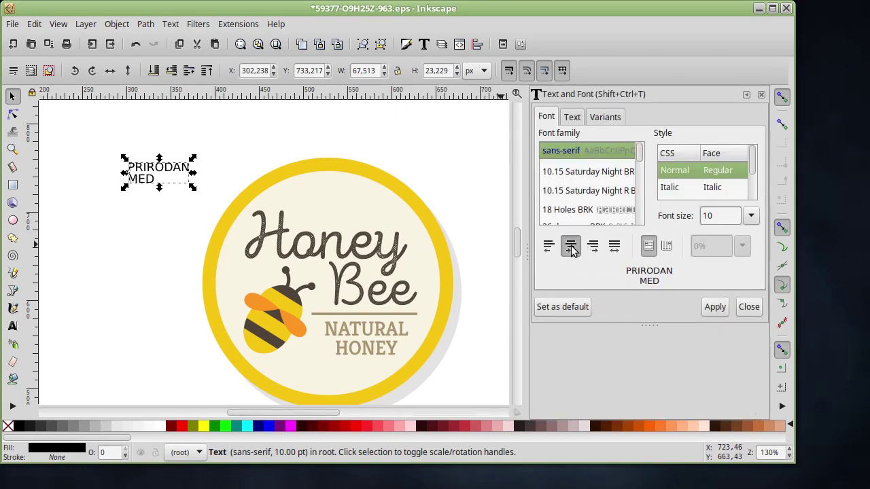
pyautogui.click(715, 307)
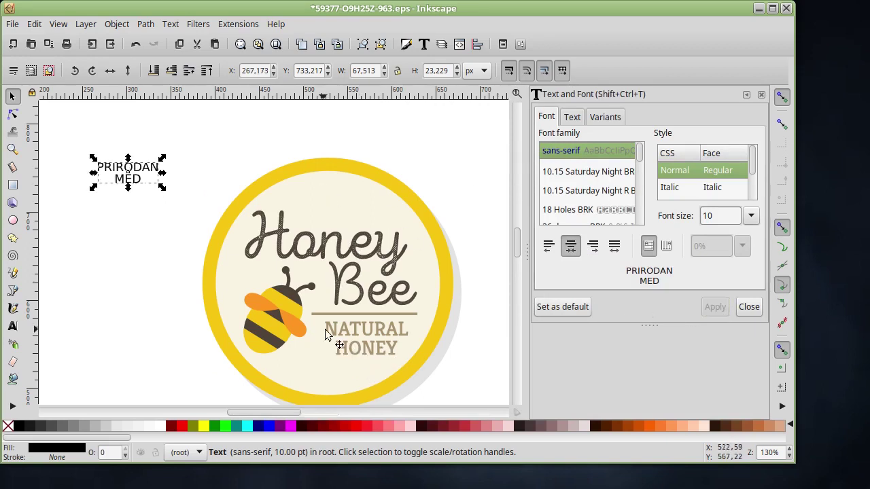
# - Browse the font families and apply Times New Roman to the text
pyautogui.click(564, 171)
pyautogui.scroll(-10, 598, 184)
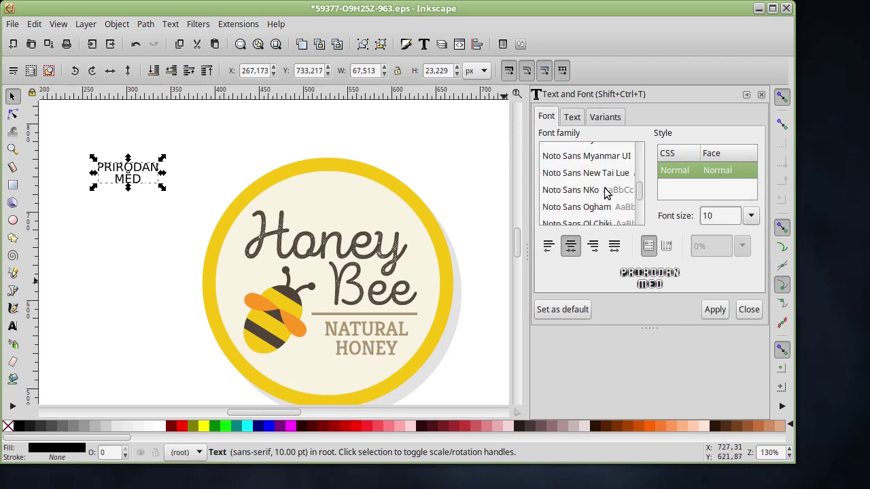
pyautogui.scroll(-1, 595, 180)
pyautogui.scroll(-1, 594, 180)
pyautogui.scroll(-1, 595, 180)
pyautogui.scroll(-2, 595, 180)
pyautogui.scroll(-1, 595, 182)
pyautogui.scroll(-1, 594, 182)
pyautogui.scroll(-2, 594, 181)
pyautogui.scroll(-2, 594, 182)
pyautogui.scroll(-2, 594, 182)
pyautogui.scroll(-2, 594, 182)
pyautogui.scroll(-2, 594, 182)
pyautogui.scroll(1, 595, 182)
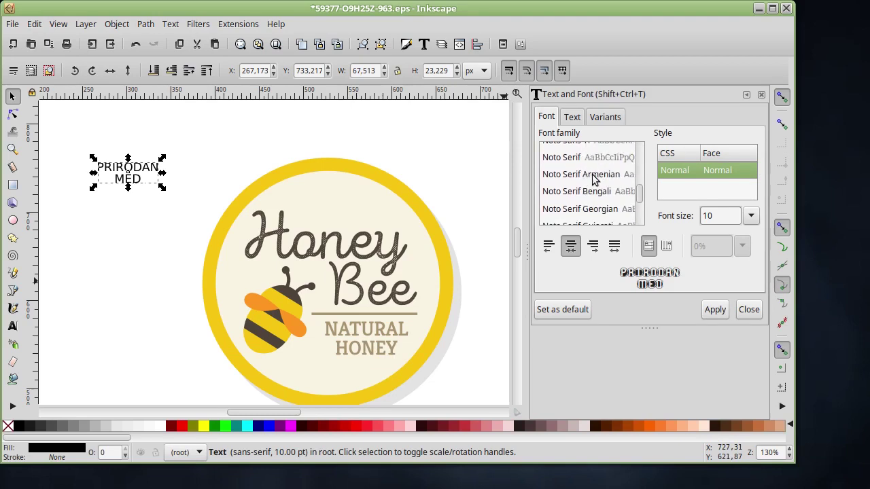
pyautogui.click(587, 159)
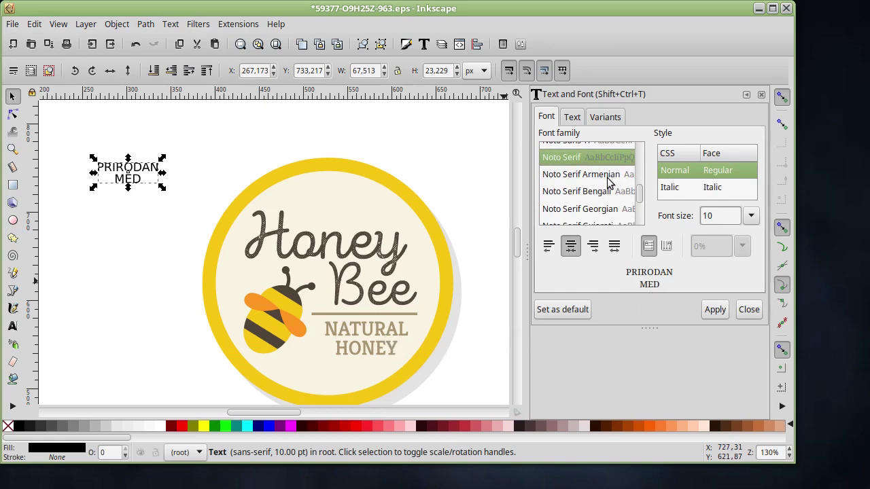
pyautogui.scroll(1, 608, 182)
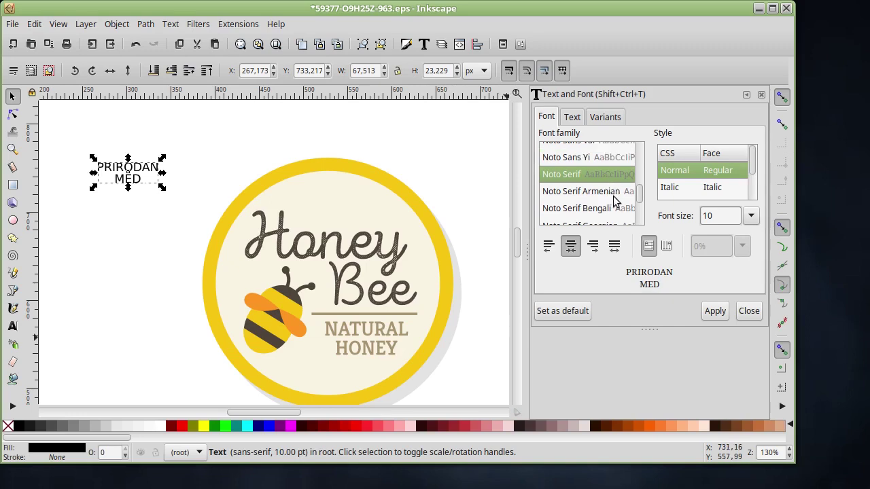
pyautogui.write('Times')
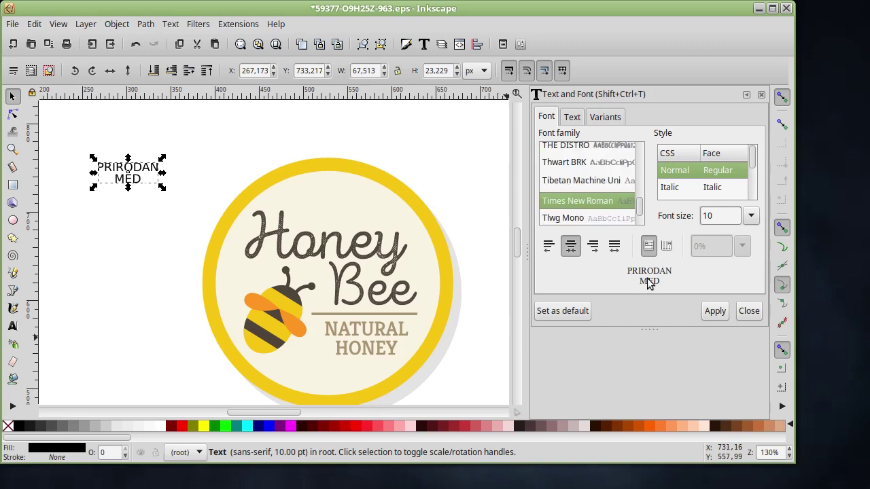
pyautogui.click(716, 315)
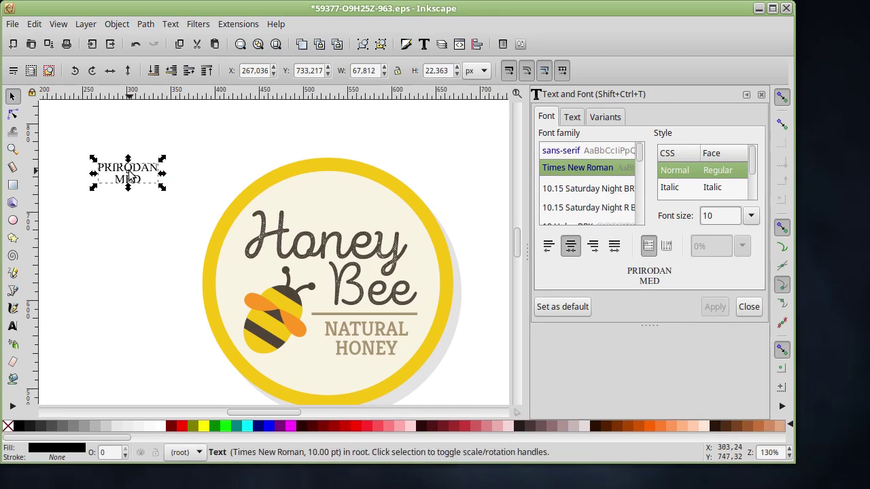
# - Position PRIRODAN MED over the label's NATURAL HONEY wording
pyautogui.moveTo(134, 177)
pyautogui.mouseDown()
pyautogui.moveTo(363, 342)
pyautogui.moveTo(359, 331)
pyautogui.mouseUp()
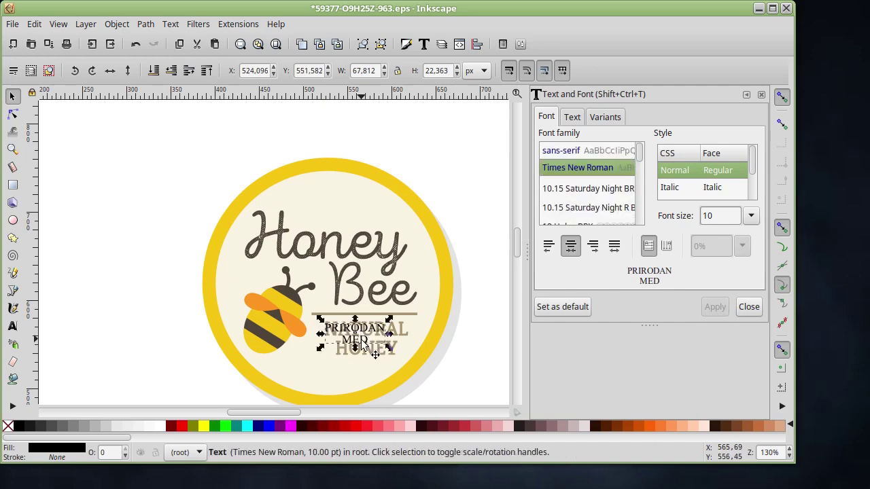
pyautogui.scroll(2, 360, 333)
pyautogui.scroll(2, 372, 355)
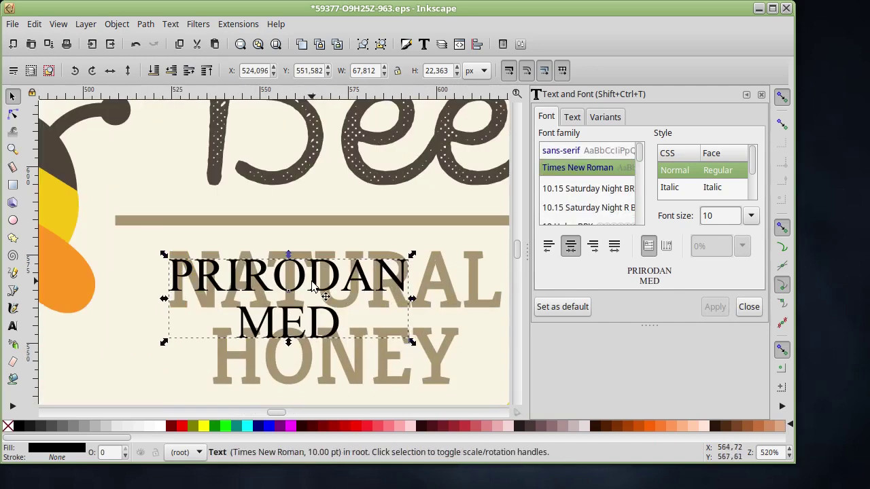
pyautogui.moveTo(315, 286); pyautogui.dragTo(313, 272)
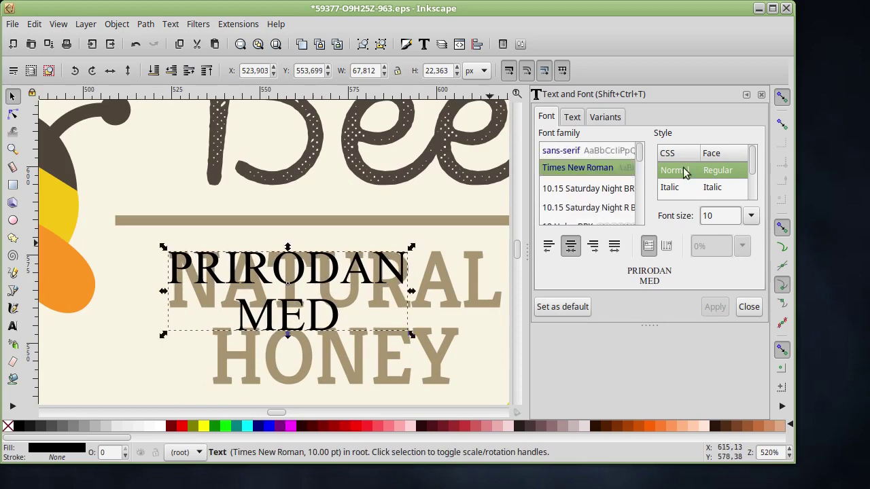
# - Enable bounding-box snapping and enlarge the text to 15.23 pt to cover NATURAL HONEY
pyautogui.click(782, 123)
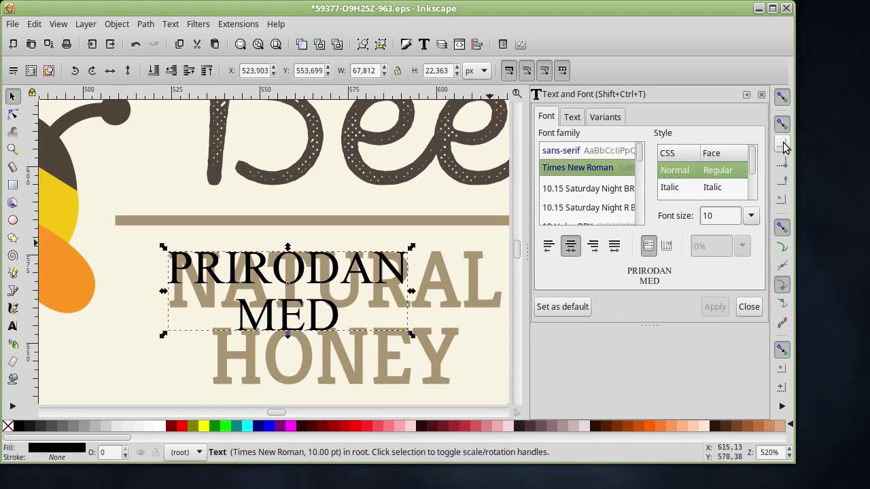
pyautogui.click(781, 180)
pyautogui.click(782, 200)
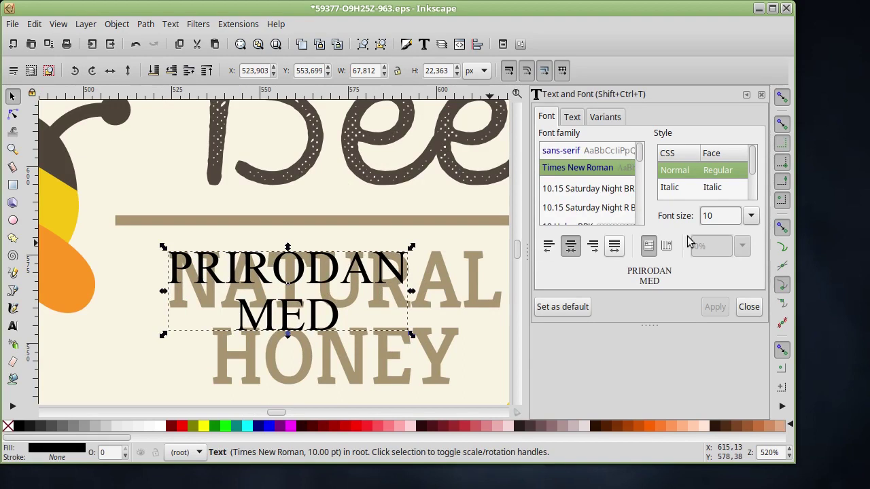
pyautogui.moveTo(412, 335)
pyautogui.mouseDown()
pyautogui.moveTo(501, 402)
pyautogui.moveTo(471, 369)
pyautogui.moveTo(504, 409)
pyautogui.mouseUp()
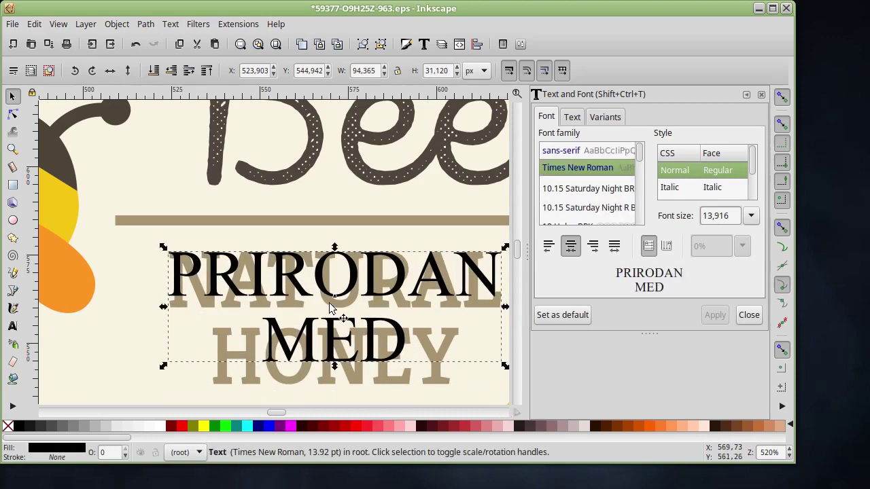
pyautogui.moveTo(335, 368); pyautogui.dragTo(334, 392)
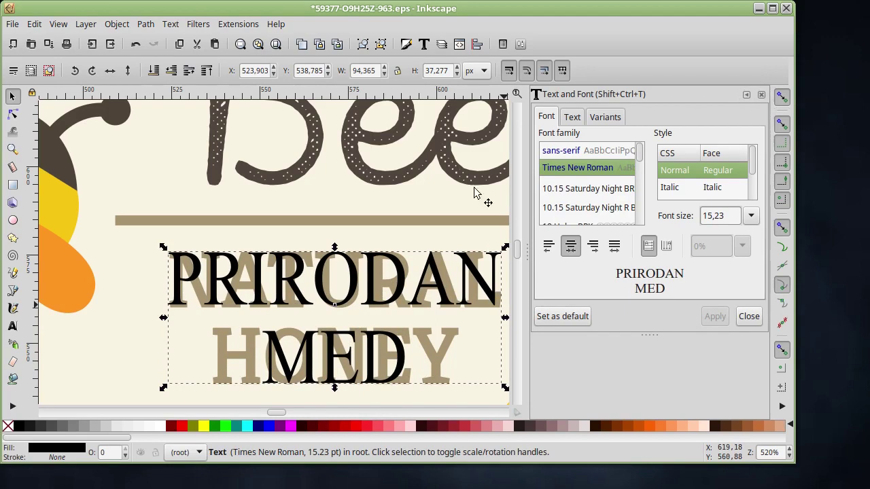
pyautogui.click(760, 94)
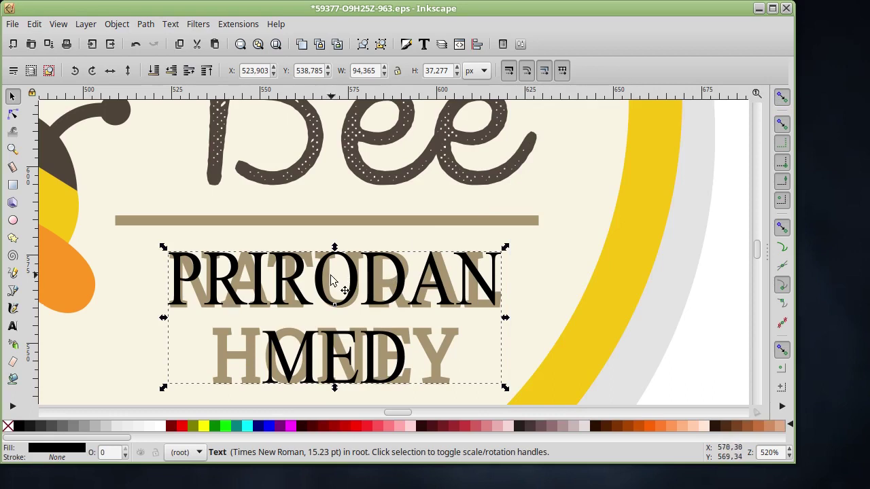
pyautogui.click(421, 45)
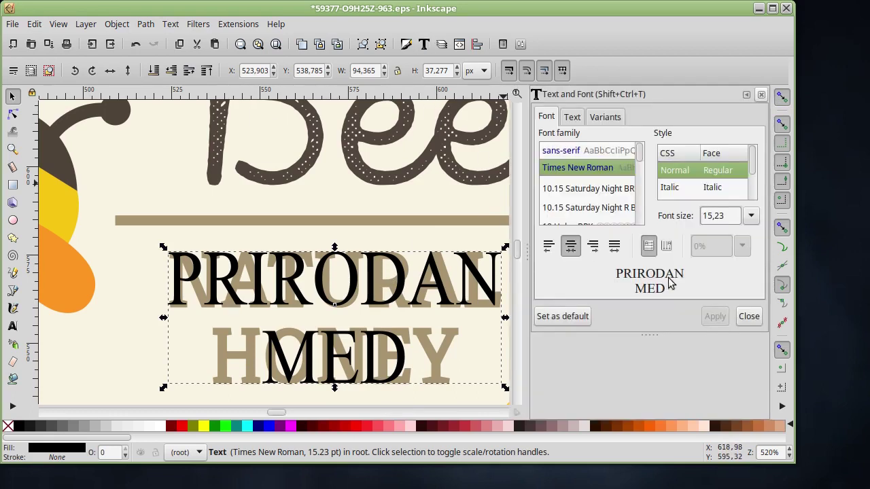
# - Make all of the PRIRODAN MED text bold
pyautogui.click(748, 316)
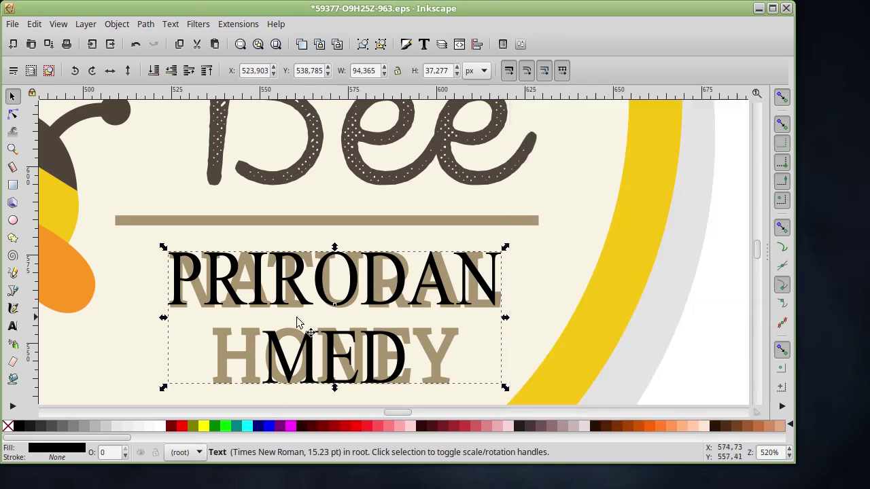
pyautogui.click(12, 327)
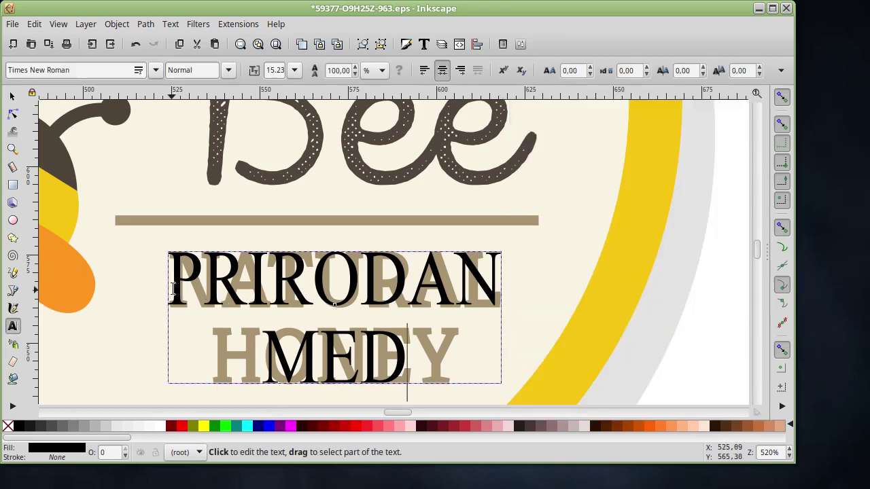
pyautogui.moveTo(173, 289)
pyautogui.mouseDown()
pyautogui.moveTo(412, 373)
pyautogui.moveTo(408, 353)
pyautogui.mouseUp()
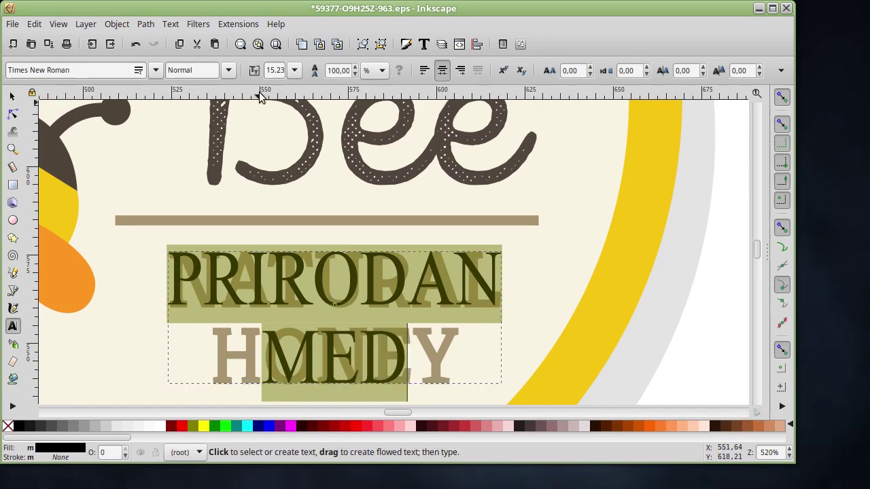
pyautogui.click(227, 70)
pyautogui.click(210, 129)
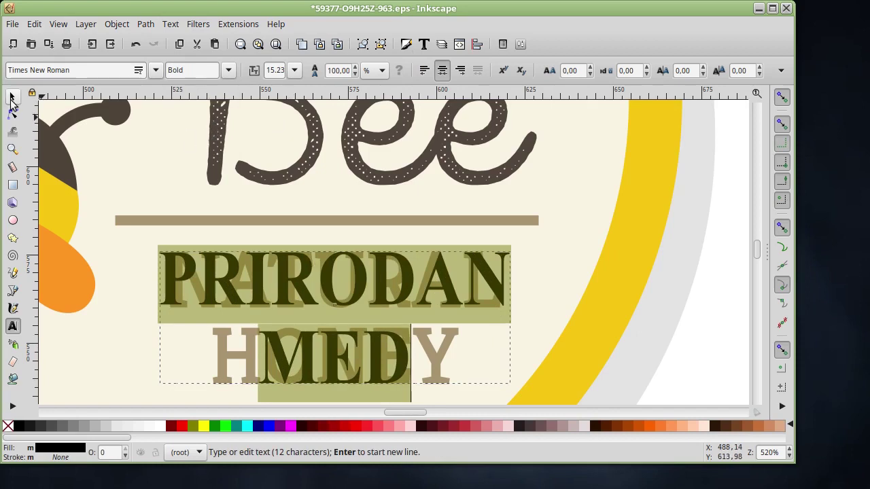
# - Squeeze the text slightly narrower from both sides to 94.101 × 37.340 px
pyautogui.click(12, 96)
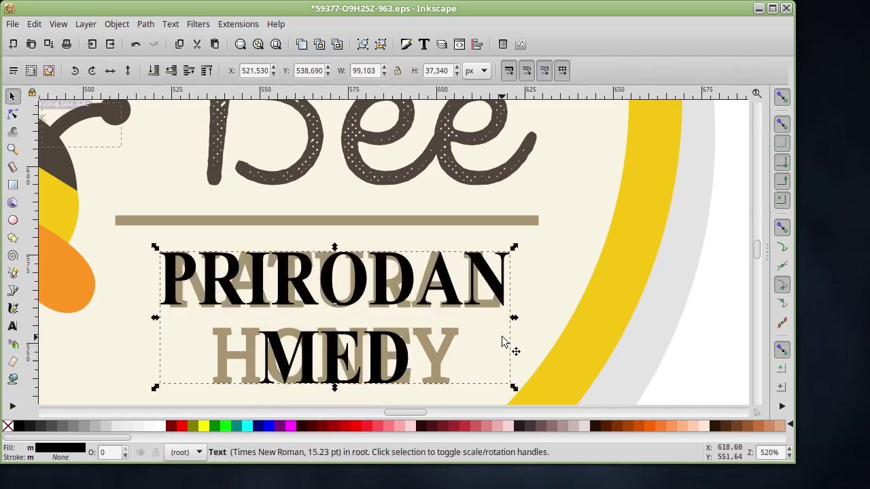
pyautogui.moveTo(513, 318); pyautogui.dragTo(507, 317)
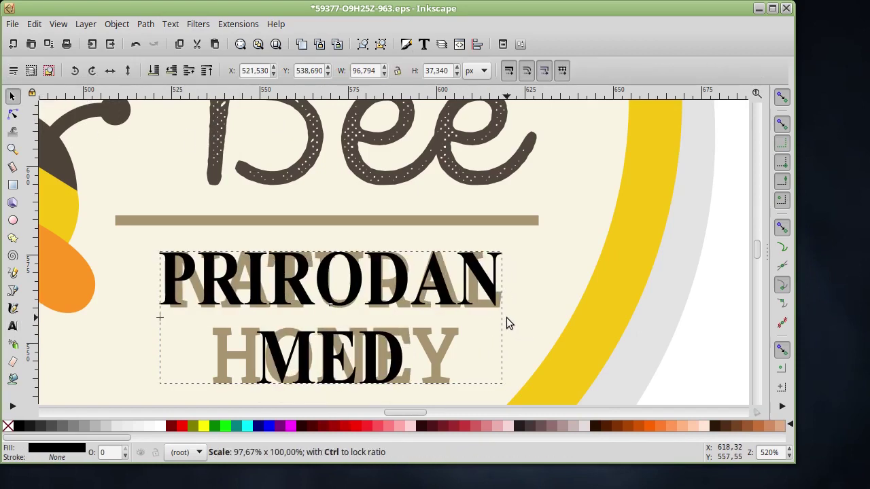
pyautogui.moveTo(165, 319); pyautogui.dragTo(165, 317)
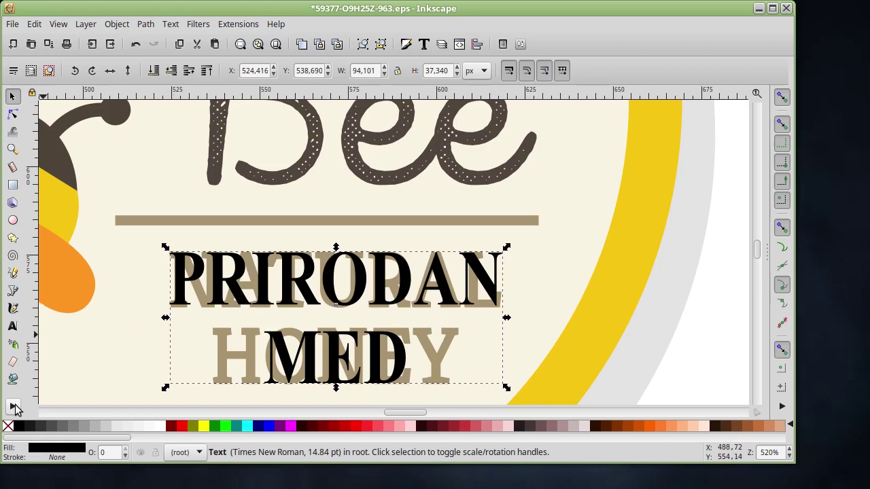
# - Give PRIRODAN MED the tan colour of the HONEY lettering using the Dropper
pyautogui.click(14, 407)
pyautogui.click(15, 407)
pyautogui.click(14, 407)
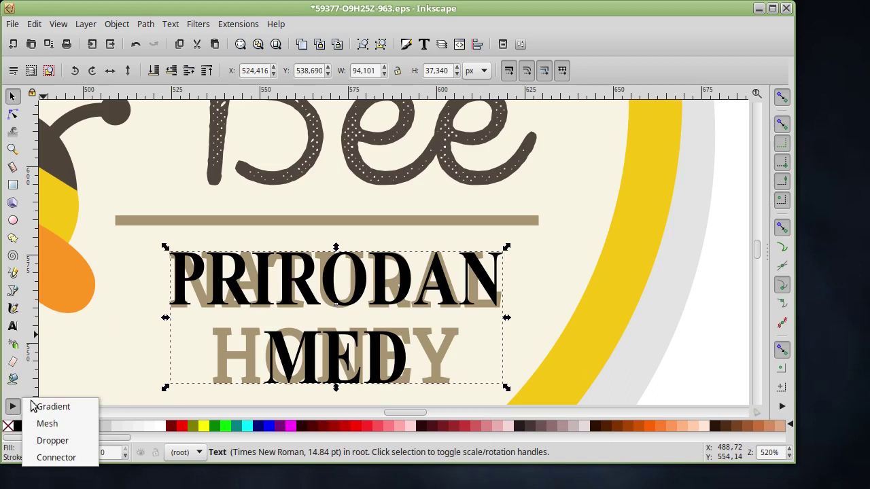
pyautogui.click(64, 439)
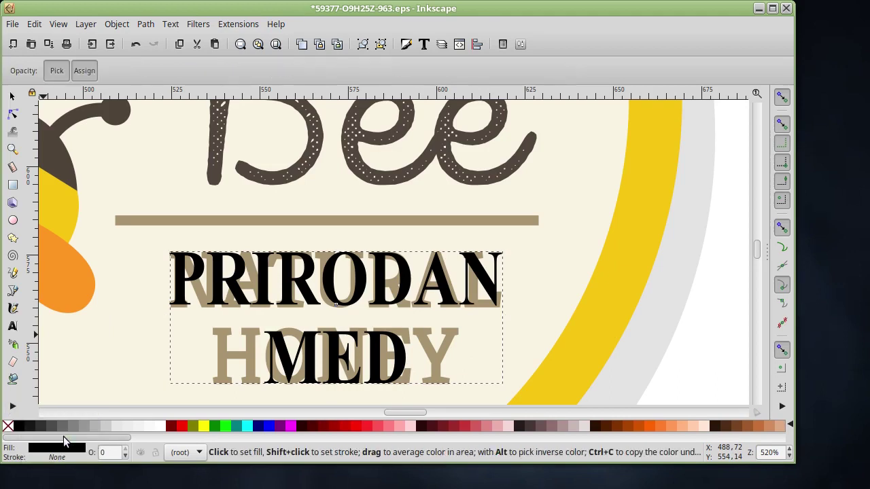
pyautogui.click(450, 344)
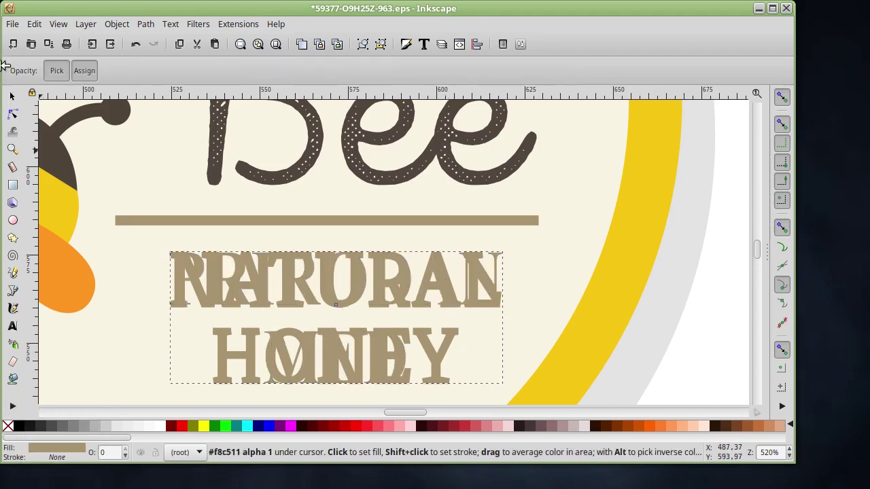
# - Nudge the PRIRODAN MED text upward to Y 542.690
pyautogui.click(11, 95)
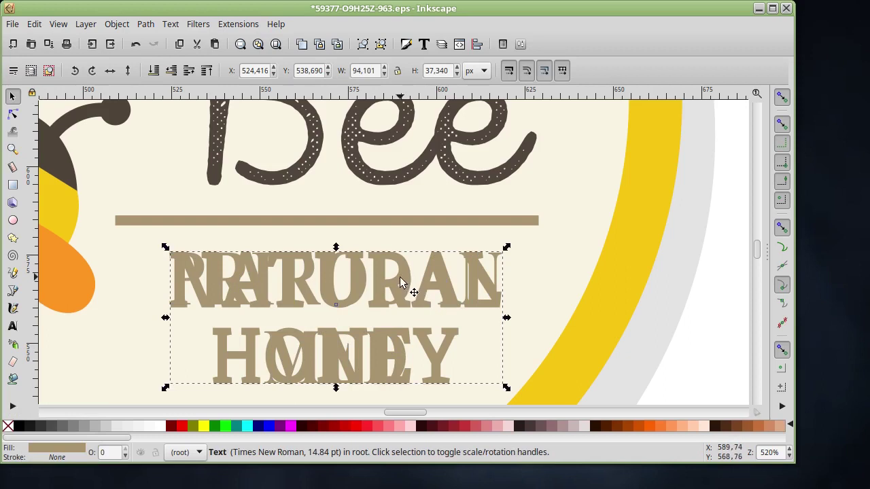
pyautogui.press('ctrl')
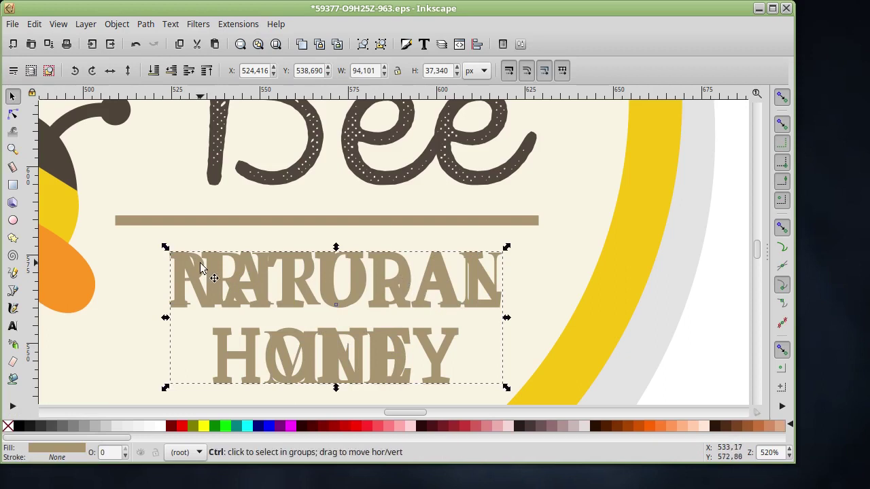
pyautogui.press('Up')
pyautogui.press('Up')
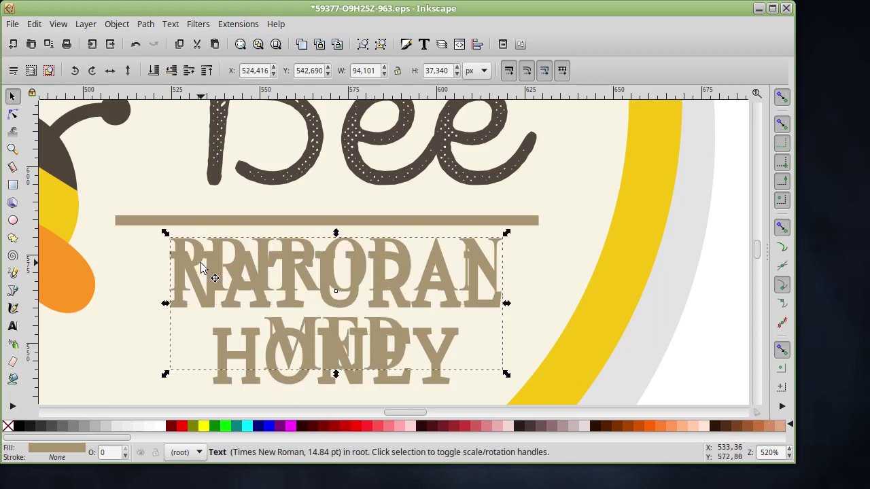
# - Delete the old NATURAL glyph groups (N, A, TURAL)
pyautogui.click(184, 306)
pyautogui.press('Delete')
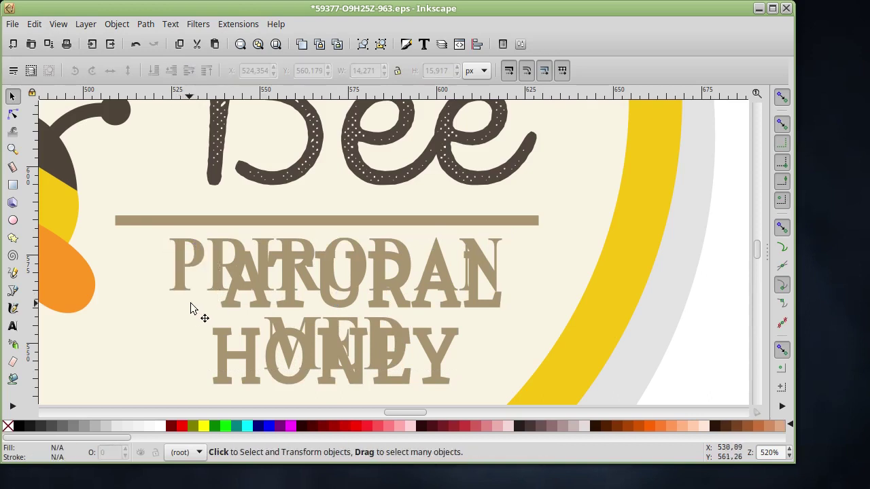
pyautogui.click(227, 305)
pyautogui.press('Delete')
pyautogui.click(286, 302)
pyautogui.press('Delete')
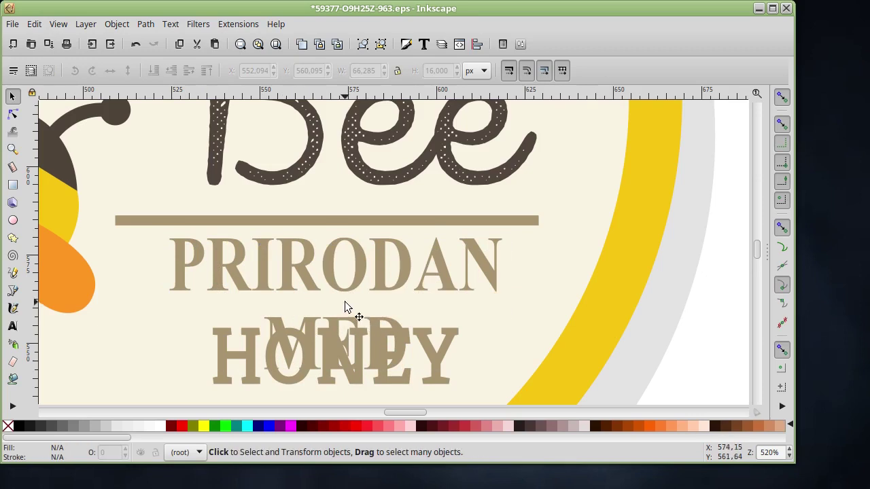
# - Delete the old HONEY glyph groups and nudge PRIRODAN MED down one step
pyautogui.click(248, 382)
pyautogui.press('Delete')
pyautogui.click(309, 382)
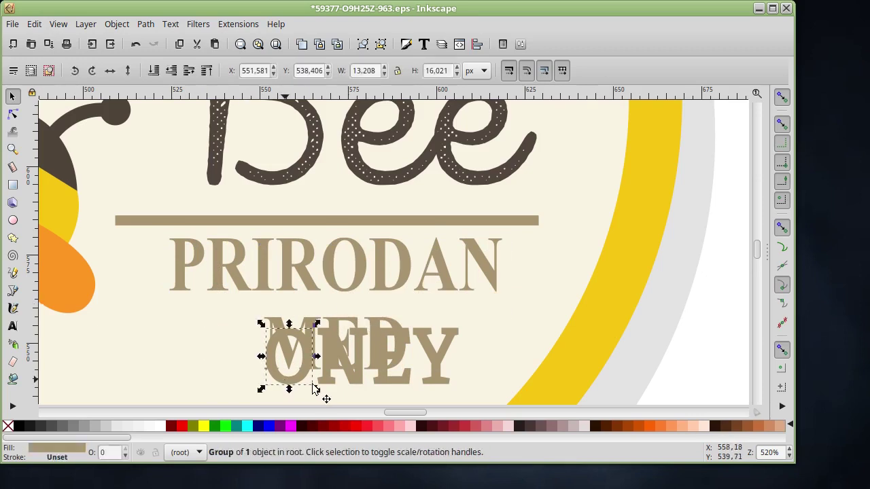
pyautogui.press('Delete')
pyautogui.click(360, 378)
pyautogui.press('Delete')
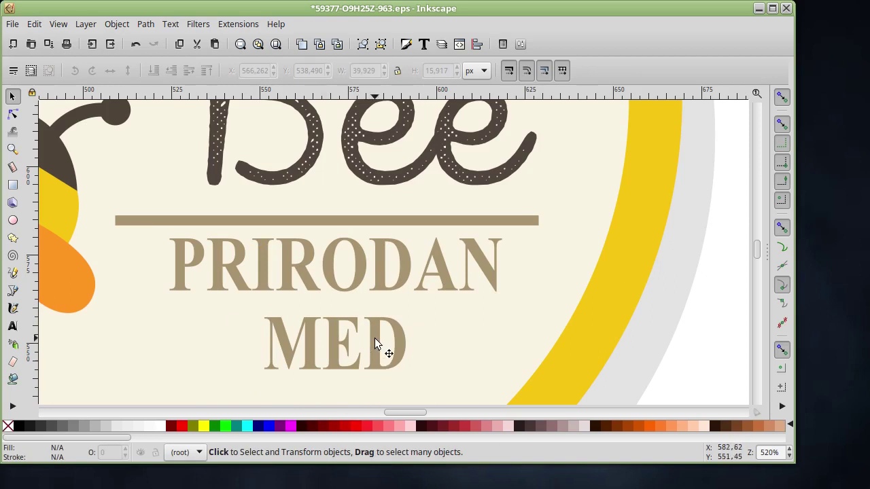
pyautogui.click(374, 338)
pyautogui.press('Down')
pyautogui.press('Down')
pyautogui.press('Down')
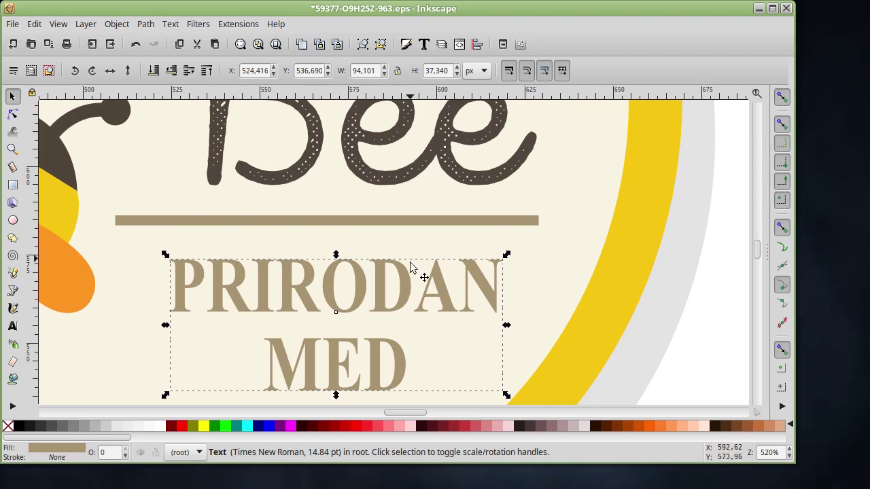
# - Save the label as Inkscape SVG 'etiketa za med.svg' in the Pack-of-organic-honey-labels folder
pyautogui.scroll(5, 349, 183)
pyautogui.keyDown('ctrl'); pyautogui.scroll(-2, 309, 178); pyautogui.keyUp('ctrl')
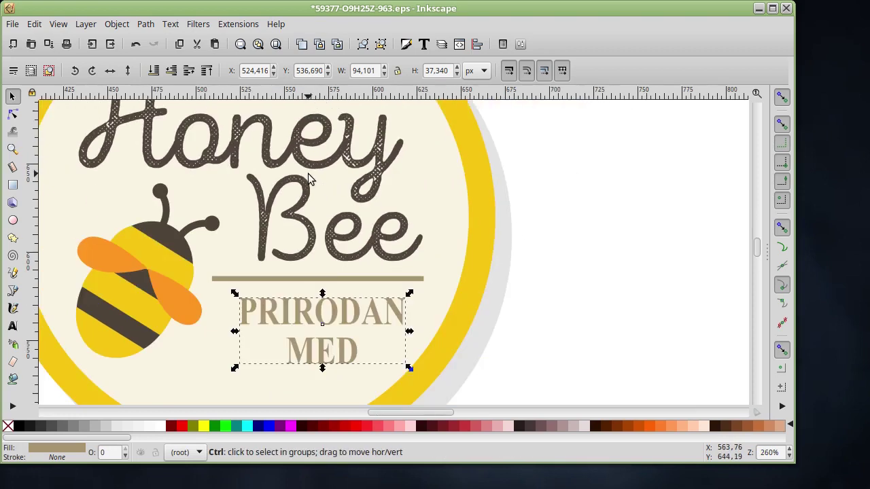
pyautogui.scroll(2, 302, 204)
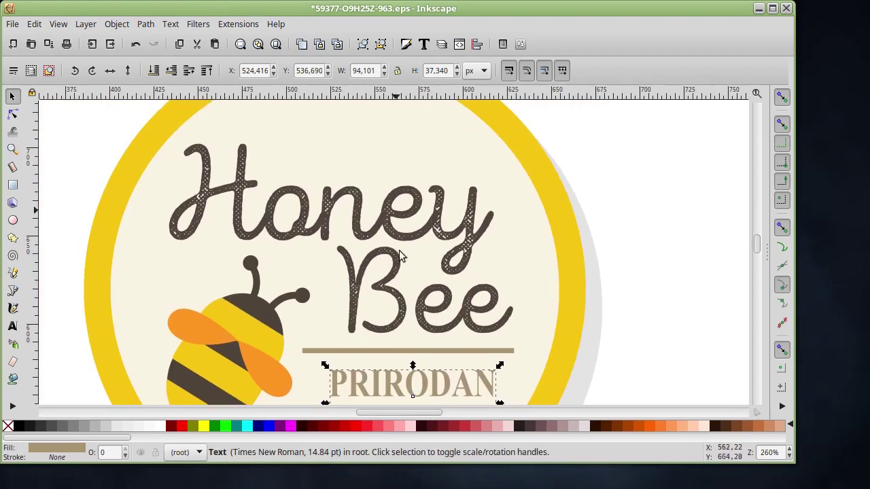
pyautogui.click(12, 23)
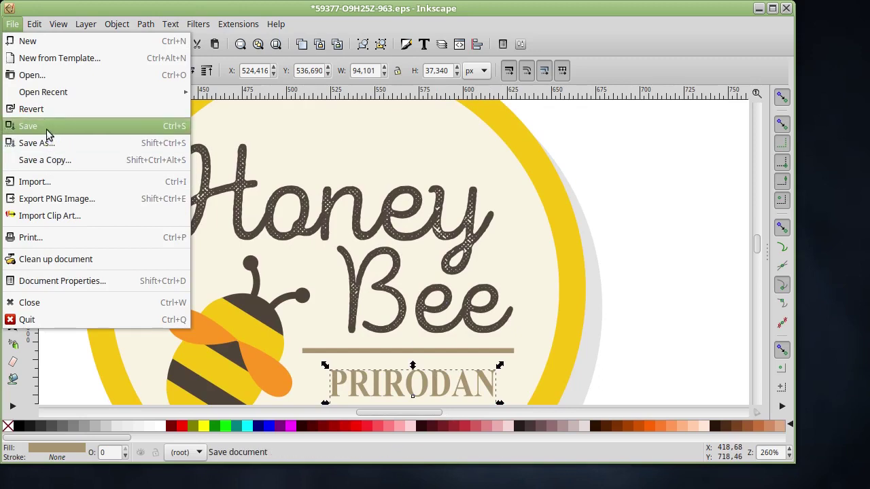
pyautogui.click(47, 143)
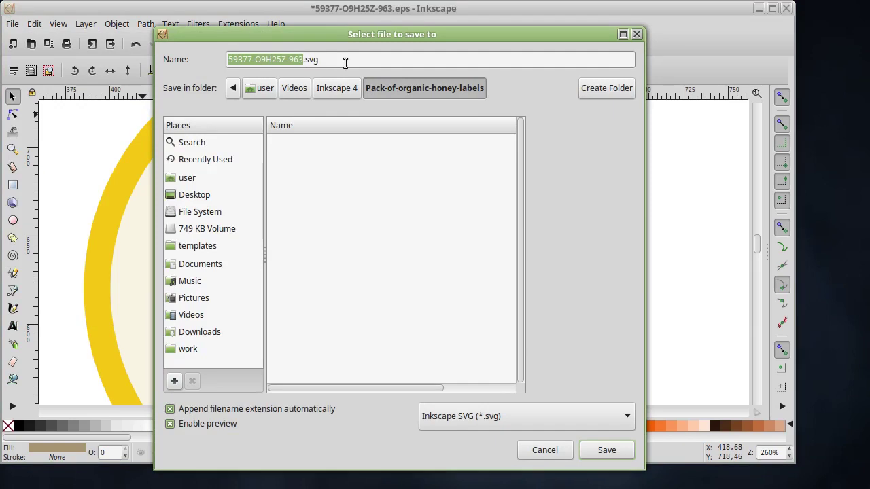
pyautogui.click(292, 60)
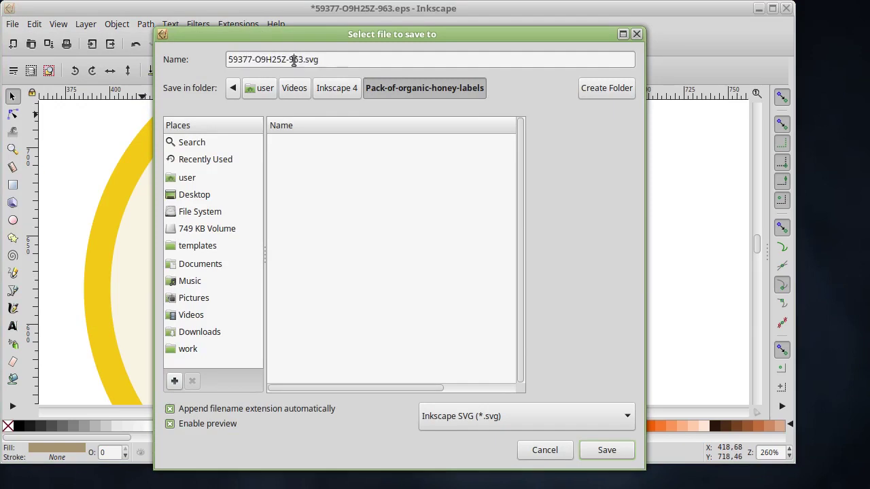
pyautogui.moveTo(303, 60); pyautogui.dragTo(127, 60)
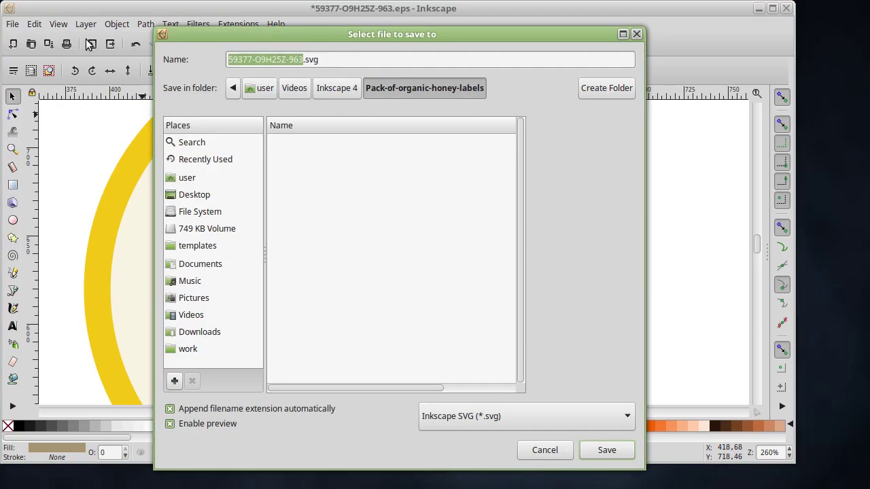
pyautogui.write('ME')
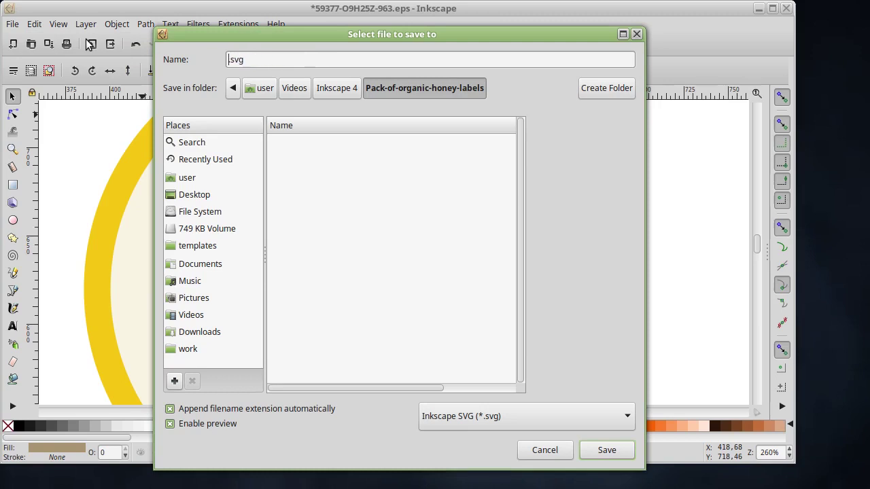
pyautogui.write('ta za med')
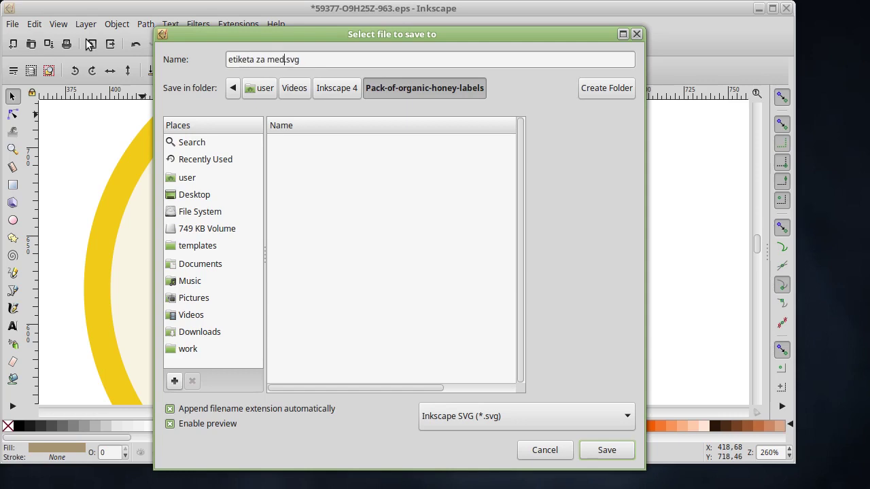
pyautogui.press('Return')
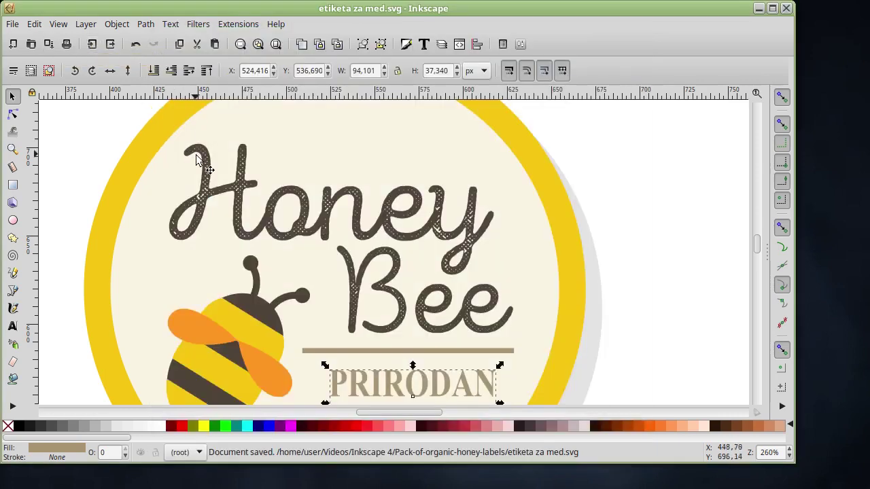
# - Type the two-line text 'Med od Pčele' near the top of the label
pyautogui.click(215, 193)
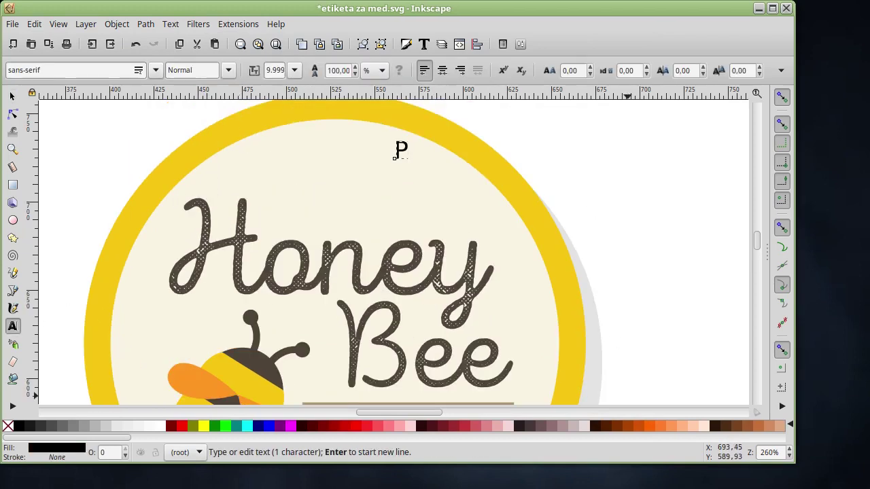
pyautogui.write('čelinji')
pyautogui.press('BackSpace')
pyautogui.press('BackSpace')
pyautogui.press('BackSpace')
pyautogui.press('BackSpace')
pyautogui.press('BackSpace')
pyautogui.press('BackSpace')
pyautogui.press('BackSpace')
pyautogui.press('BackSpace')
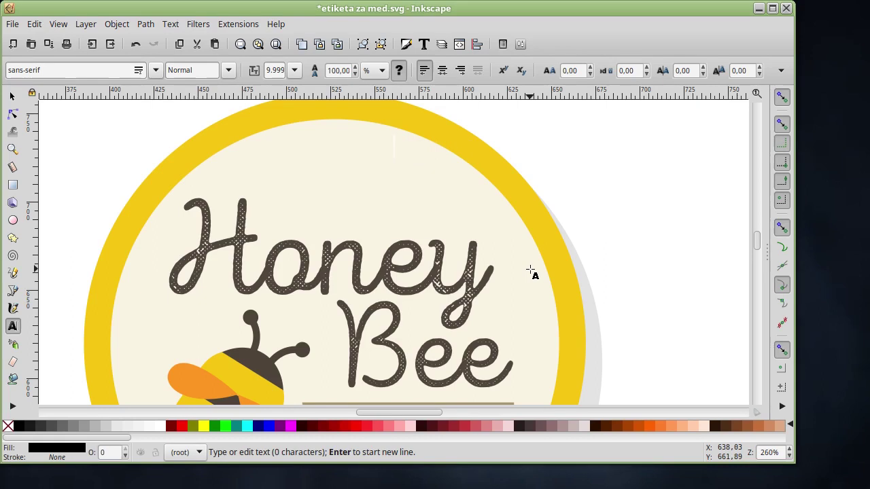
pyautogui.write('Med od')
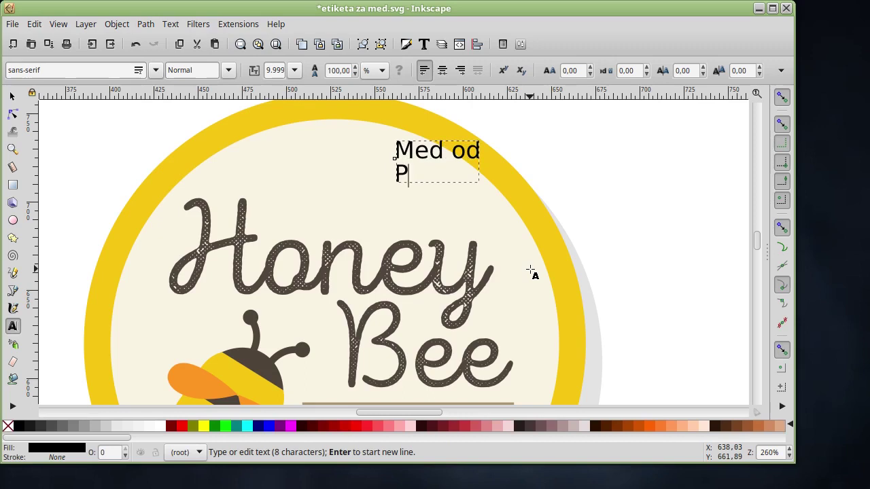
pyautogui.write('ele')
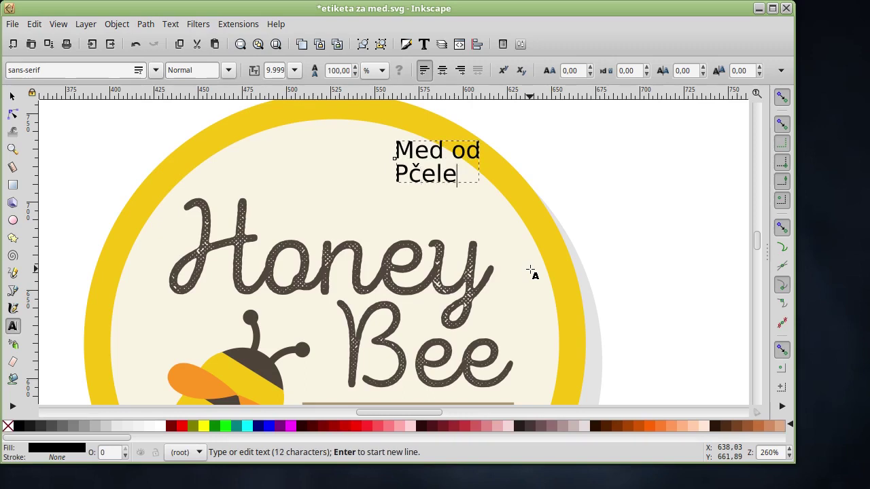
# - Right-align both lines and move the text down-left onto the label
pyautogui.hotkey('ctrl', 'a')
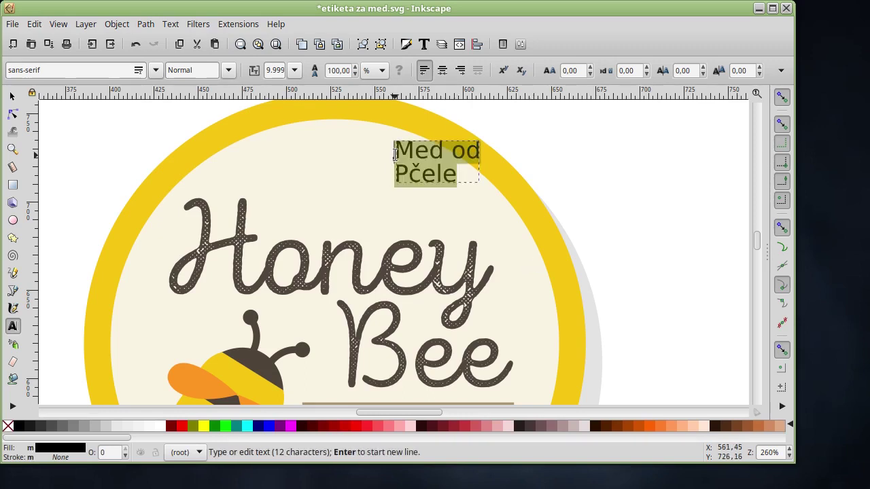
pyautogui.click(459, 70)
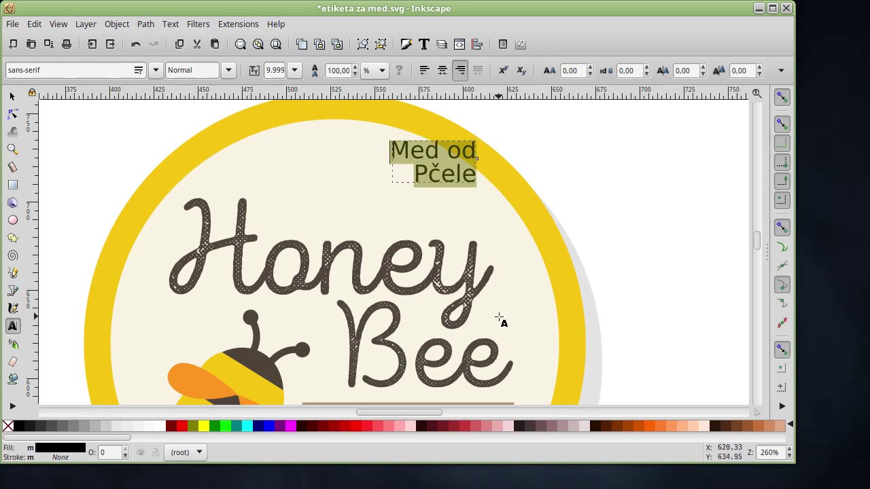
pyautogui.press('F1')
pyautogui.click(498, 320)
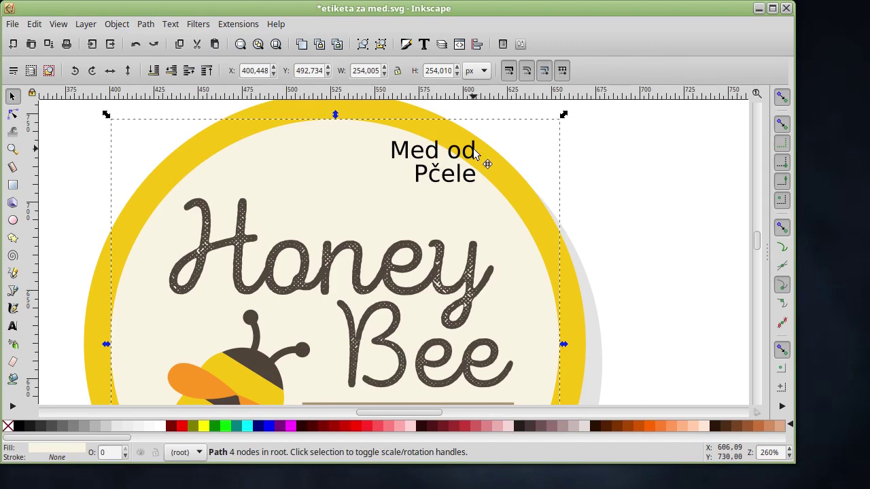
pyautogui.click(475, 150)
pyautogui.moveTo(468, 150); pyautogui.dragTo(440, 169)
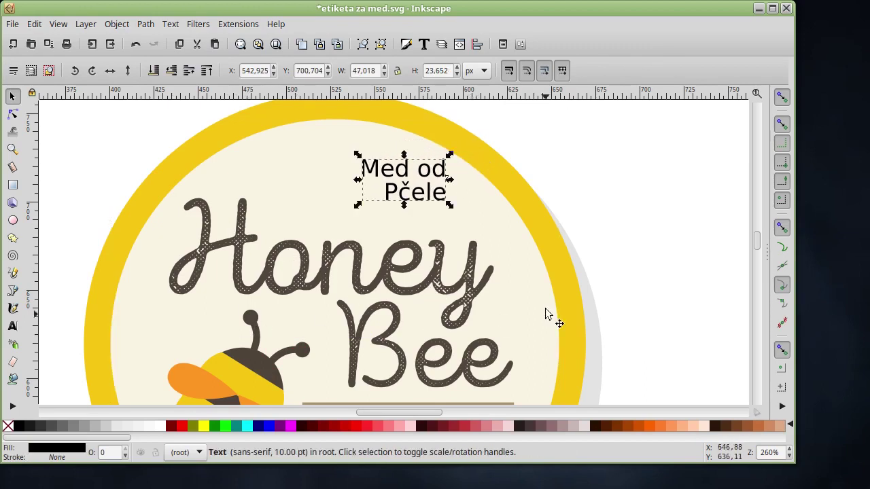
# - Apply the Majestic Script font to 'Med od Pčele', keeping Align right
pyautogui.click(424, 46)
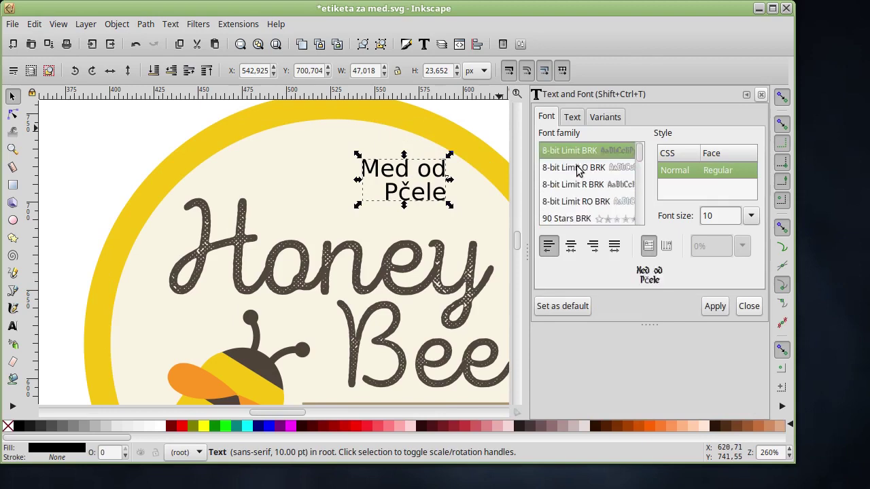
pyautogui.press('Down')
pyautogui.press('Down')
pyautogui.press('Down')
pyautogui.press('Down')
pyautogui.press('Down')
pyautogui.press('Down')
pyautogui.press('Down')
pyautogui.press('Down')
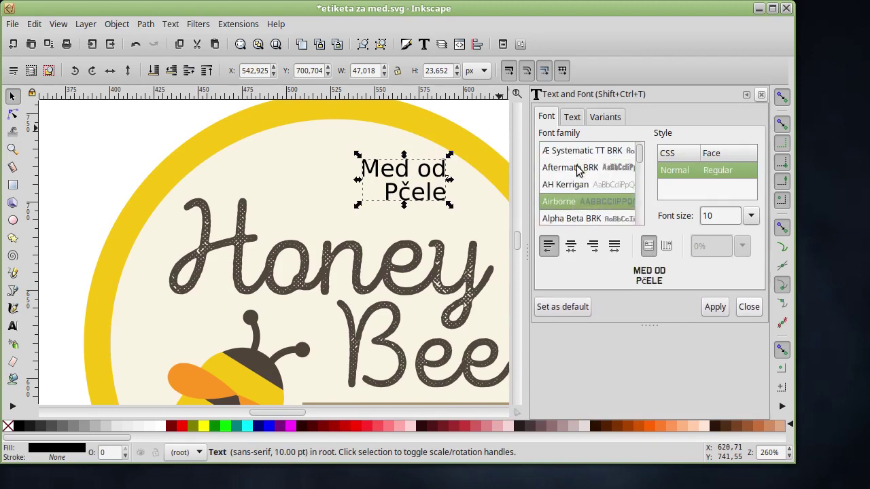
pyautogui.press('Down')
pyautogui.press('Down')
pyautogui.press('Down')
pyautogui.press('Down')
pyautogui.press('Down')
pyautogui.press('Down')
pyautogui.press('Down')
pyautogui.press('Down')
pyautogui.press('Down')
pyautogui.press('Down')
pyautogui.press('Down')
pyautogui.press('Down')
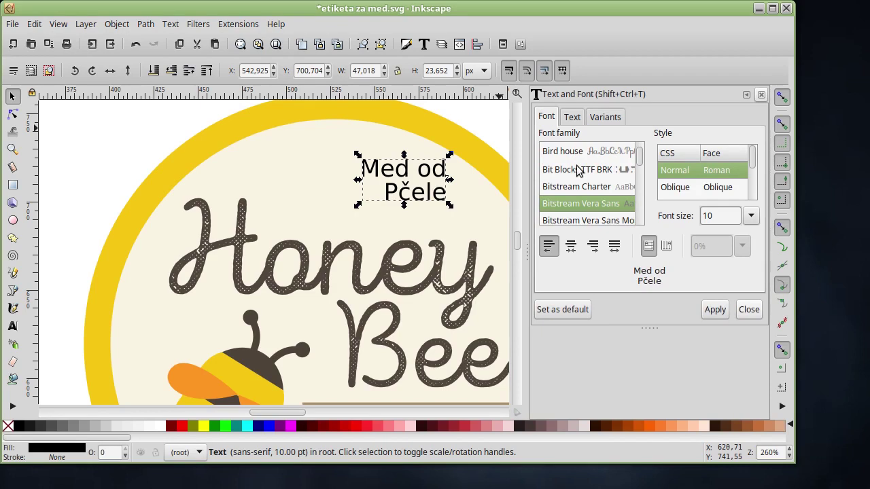
pyautogui.click(588, 167)
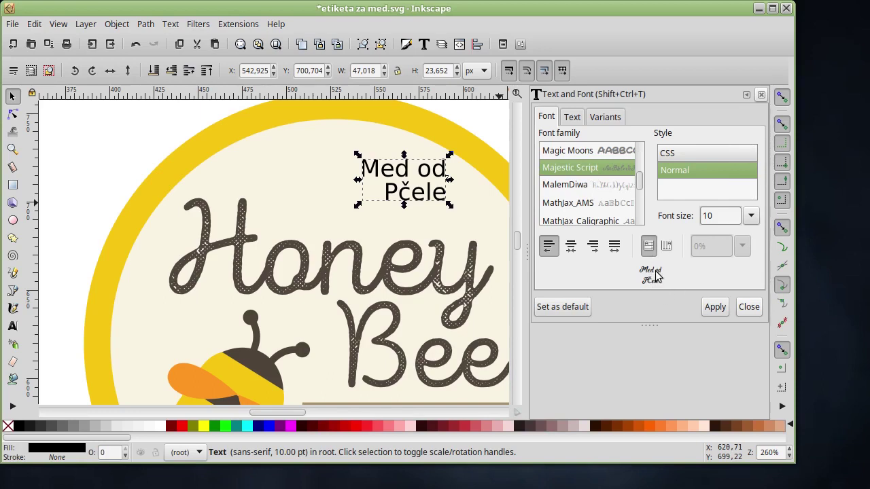
pyautogui.click(594, 249)
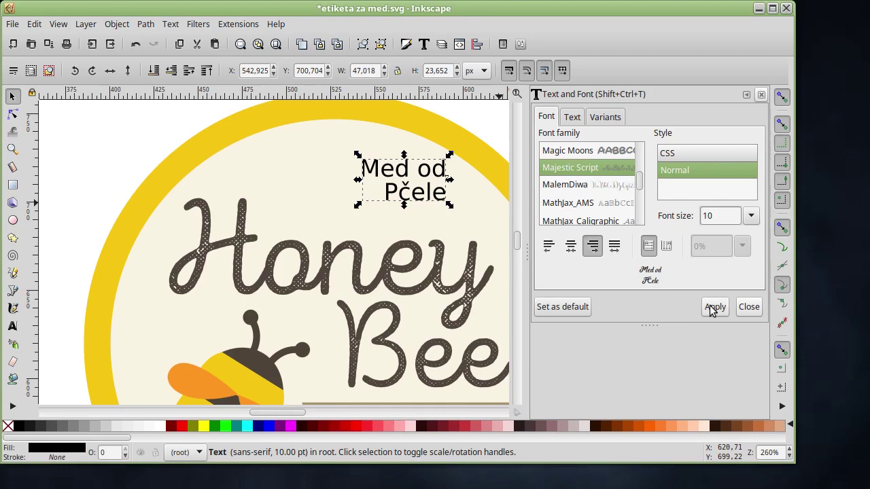
pyautogui.click(711, 309)
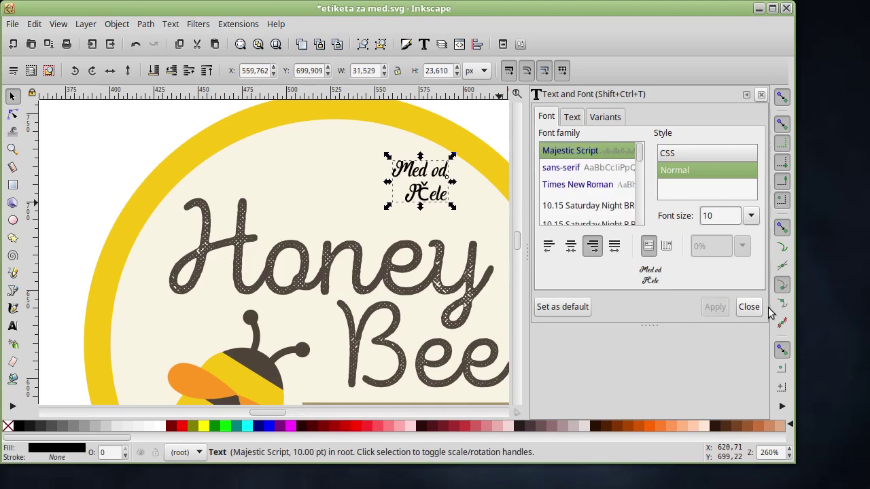
pyautogui.click(749, 307)
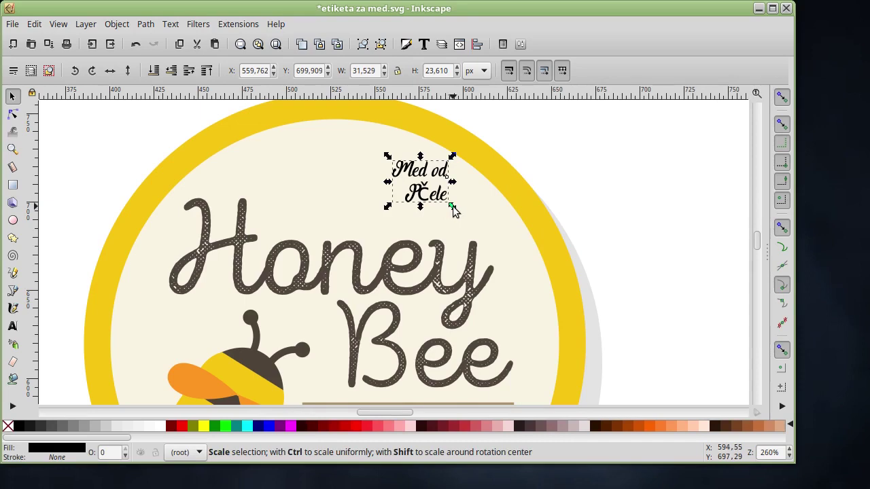
# - Enlarge the script text to about 22 pt and replace the Č in Pčele with c
pyautogui.moveTo(453, 206); pyautogui.dragTo(517, 256)
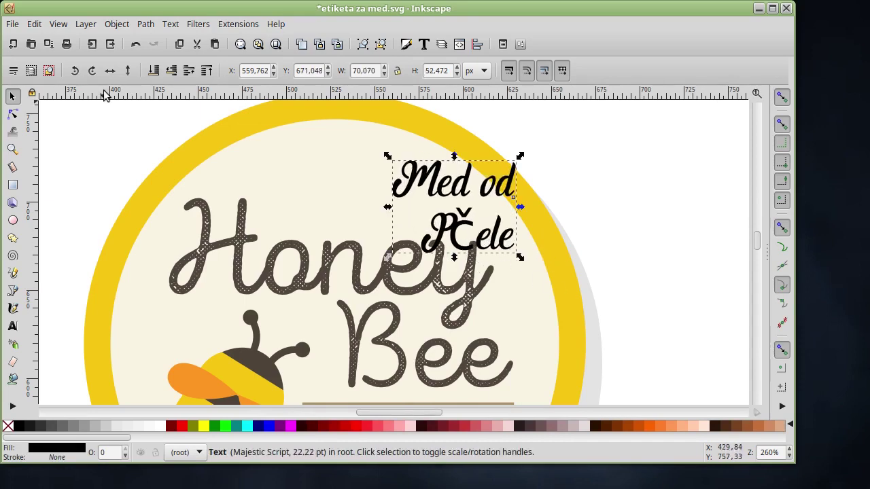
pyautogui.click(12, 327)
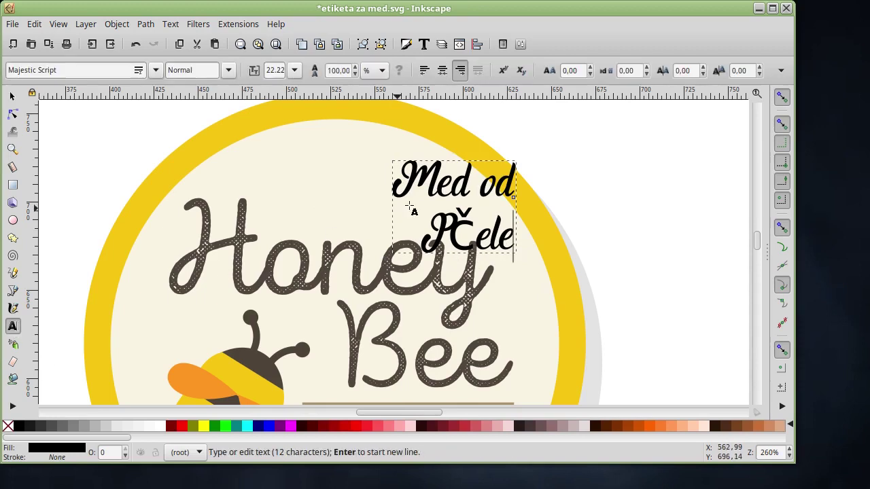
pyautogui.moveTo(448, 235); pyautogui.dragTo(476, 235)
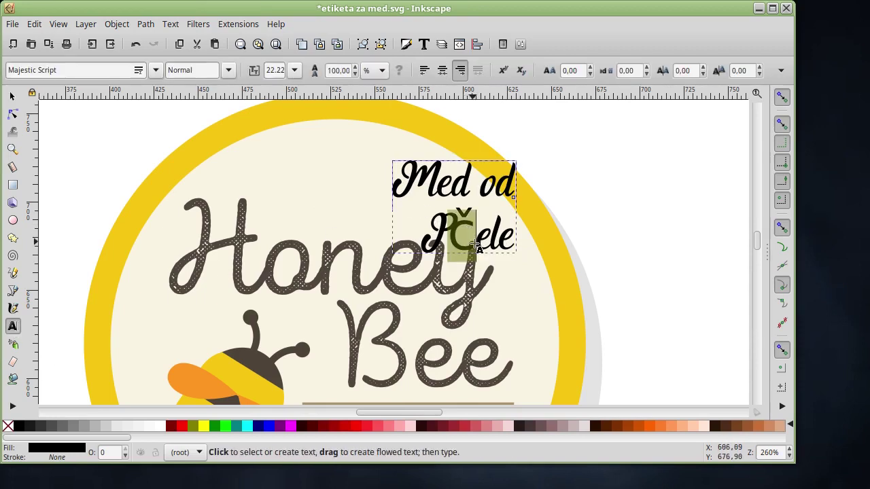
pyautogui.write('c')
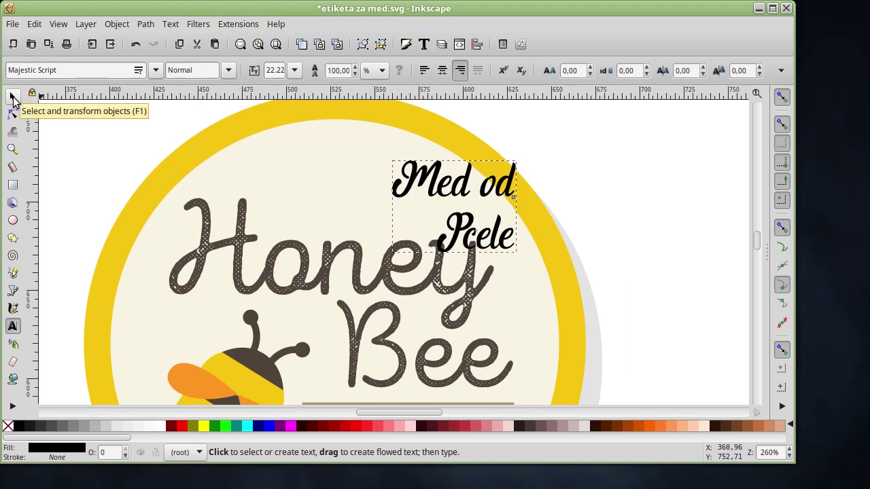
pyautogui.click(14, 98)
pyautogui.keyDown('ctrl'); pyautogui.scroll(2, 480, 233); pyautogui.keyUp('ctrl')
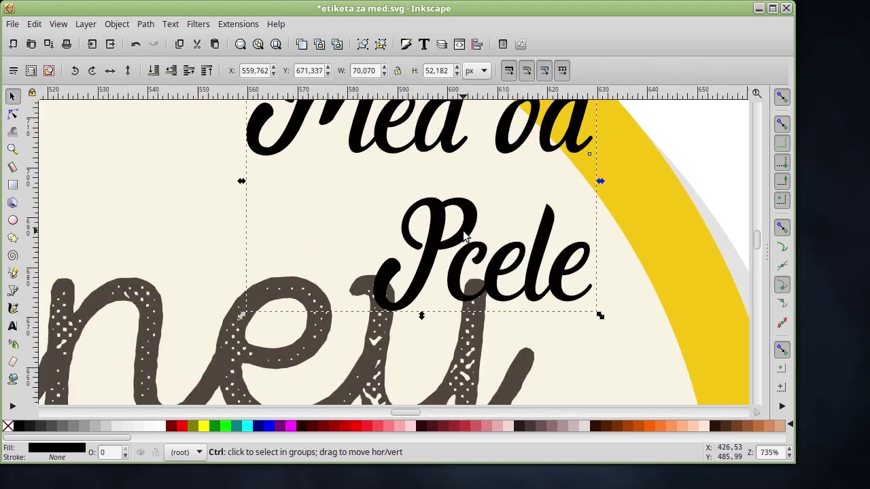
pyautogui.keyDown('ctrl'); pyautogui.scroll(1, 480, 233); pyautogui.keyUp('ctrl')
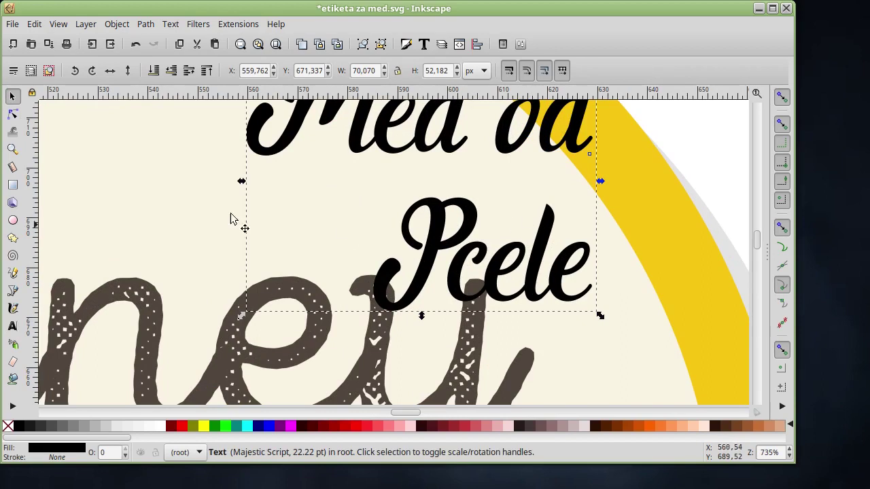
pyautogui.keyDown('ctrl'); pyautogui.scroll(1, 473, 260); pyautogui.keyUp('ctrl')
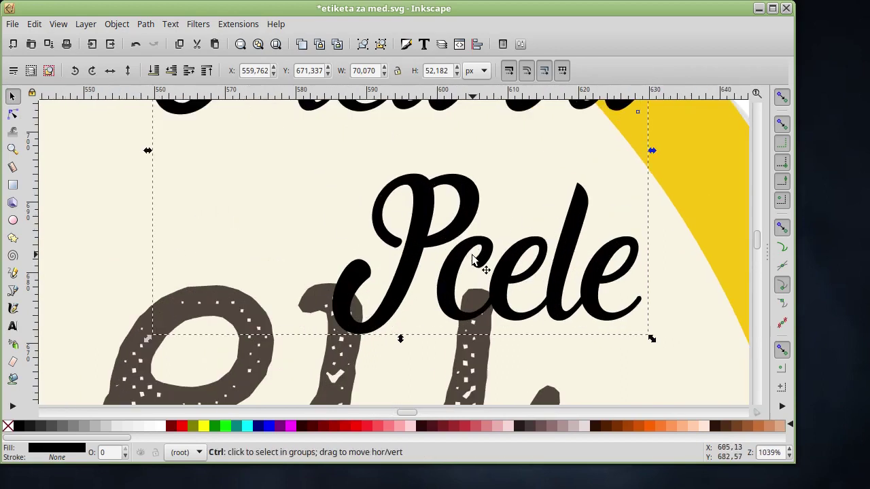
# - Draw a small black calligraphic accent stroke and place it above the c of Pcele
pyautogui.click(13, 309)
pyautogui.moveTo(479, 217); pyautogui.dragTo(480, 232)
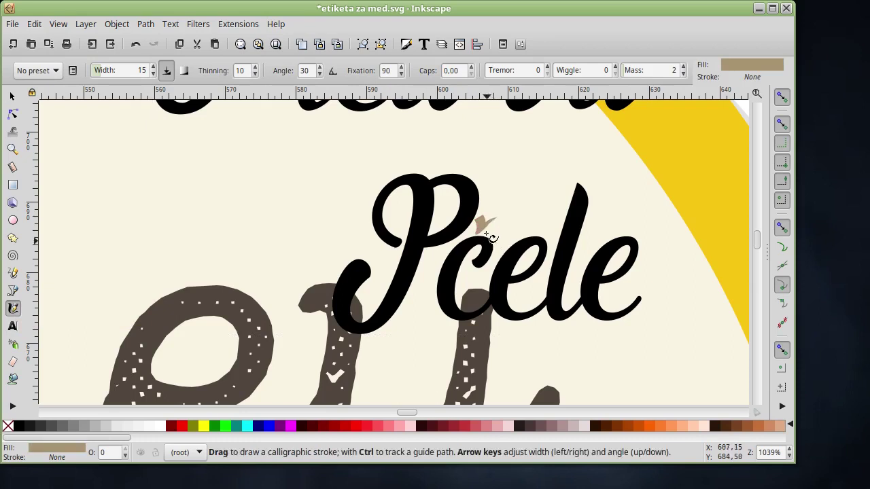
pyautogui.scroll(1, 496, 231)
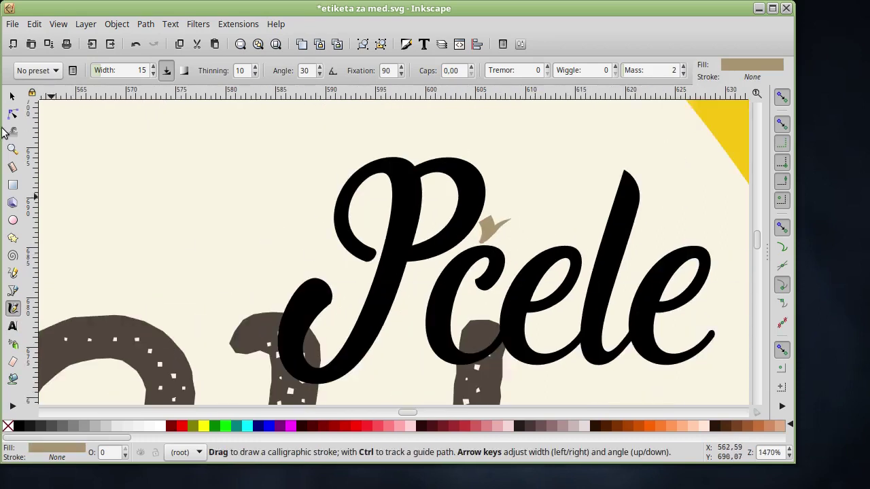
pyautogui.click(11, 96)
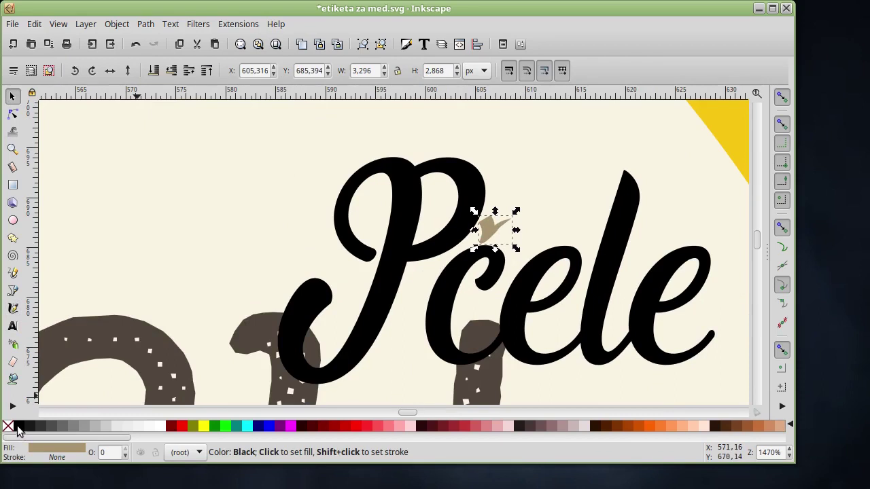
pyautogui.click(18, 426)
pyautogui.scroll(-2, 563, 229)
pyautogui.scroll(2, 563, 227)
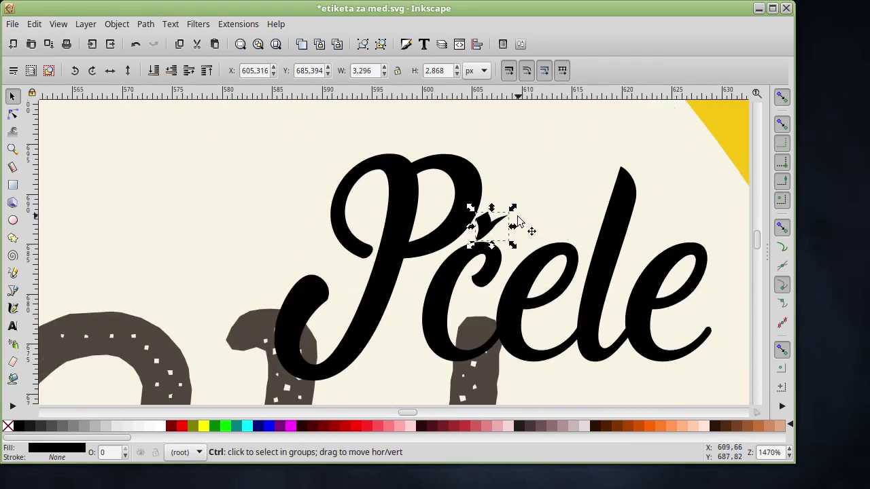
pyautogui.moveTo(492, 219); pyautogui.dragTo(502, 224)
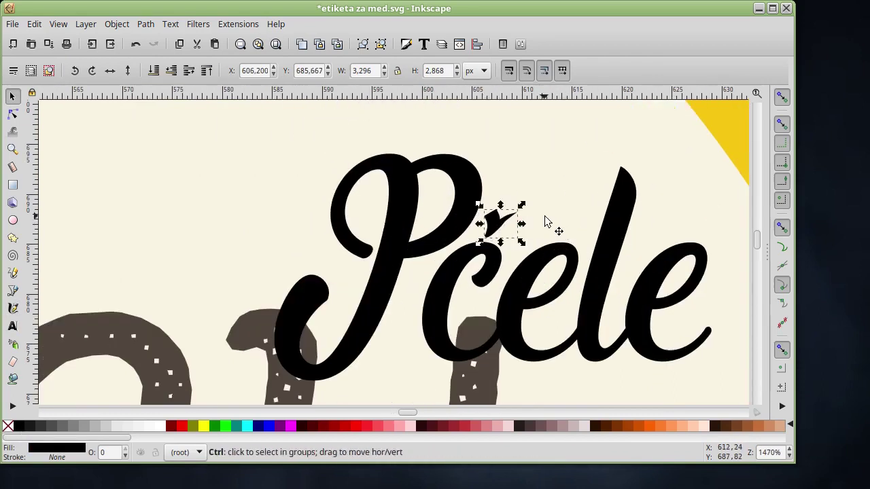
pyautogui.scroll(-4, 545, 215)
pyautogui.scroll(2, 545, 221)
pyautogui.scroll(-2, 250, 260)
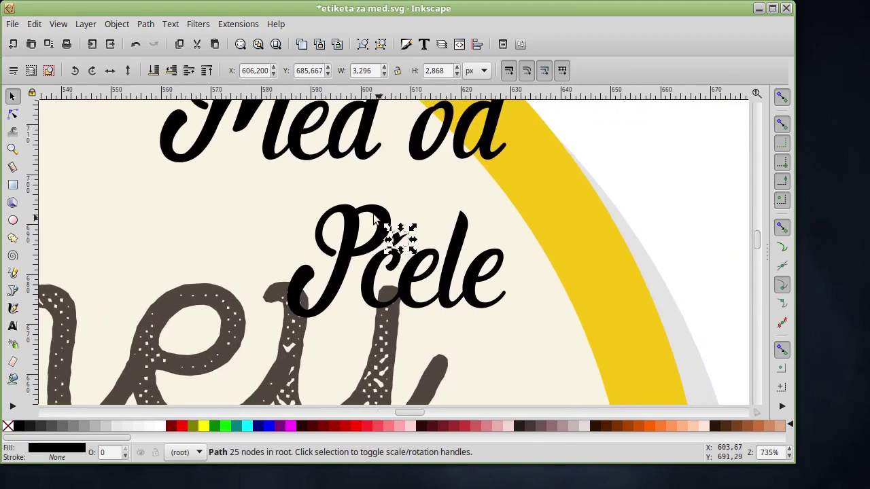
pyautogui.scroll(2, 374, 157)
# - Select the text and the accent together to check the caron's placement
pyautogui.click(373, 211)
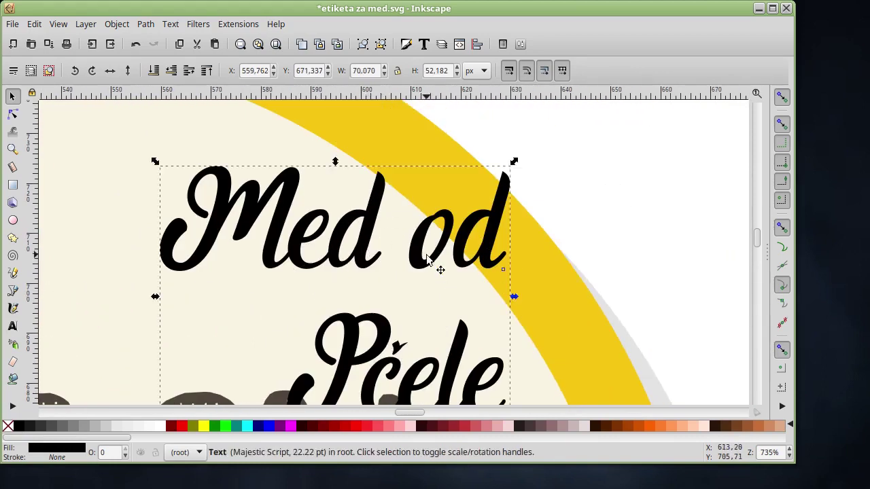
pyautogui.scroll(-5, 436, 265)
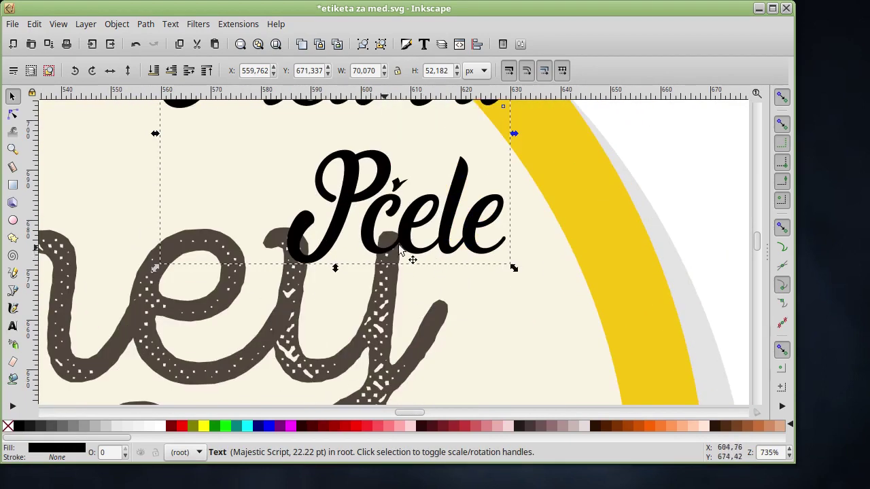
pyautogui.click(397, 188)
pyautogui.press('shift')
pyautogui.keyDown('shift'); pyautogui.click(345, 213); pyautogui.keyUp('shift')
pyautogui.scroll(3, 447, 194)
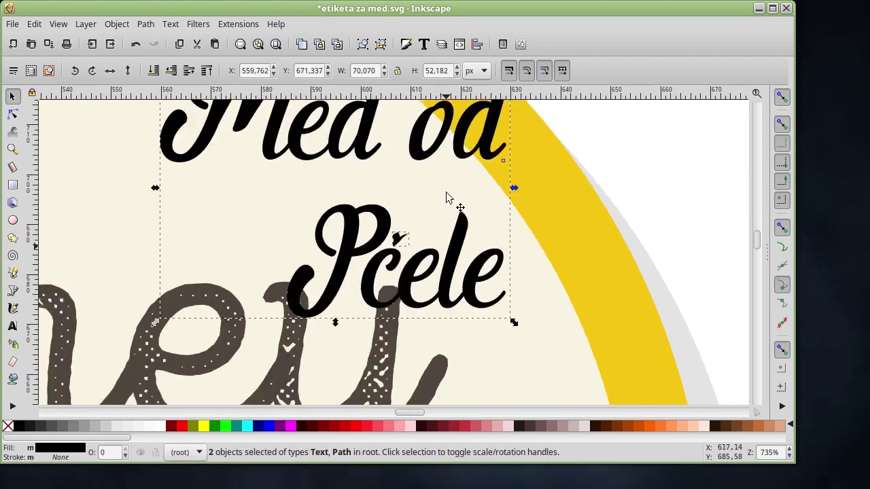
pyautogui.scroll(1, 510, 207)
# - Group the accent with the Med od Pčele text and move the group over the Honey lettering
pyautogui.click(690, 227)
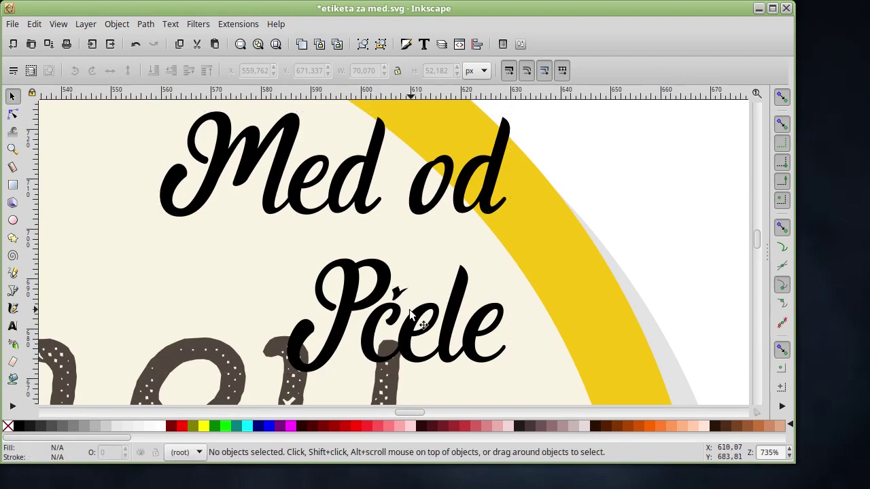
pyautogui.click(399, 295)
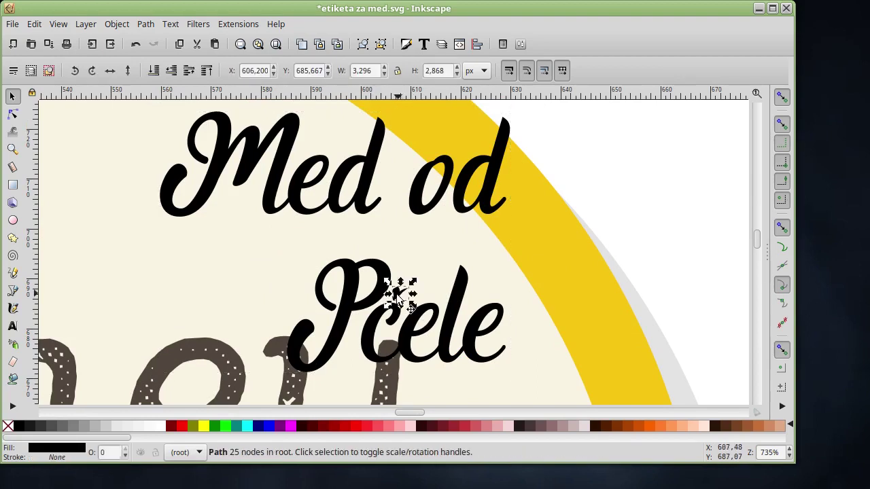
pyautogui.keyDown('shift'); pyautogui.click(350, 290); pyautogui.keyUp('shift')
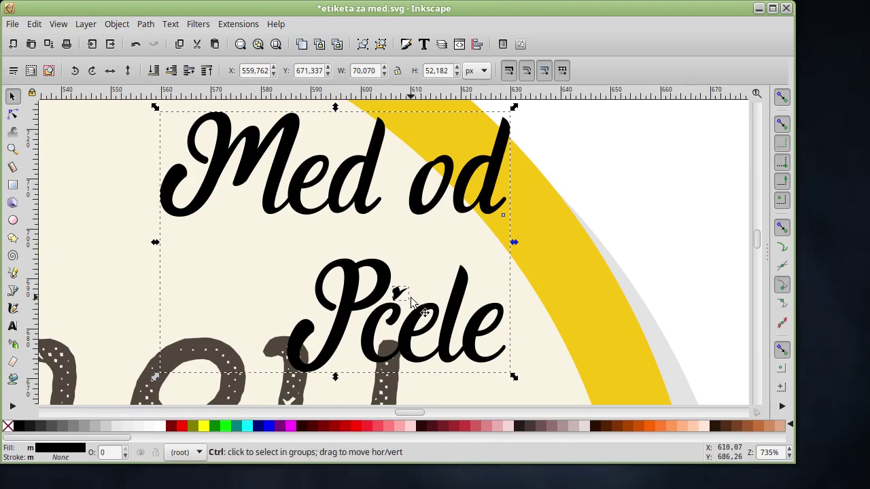
pyautogui.hotkey('ctrl', 'g')
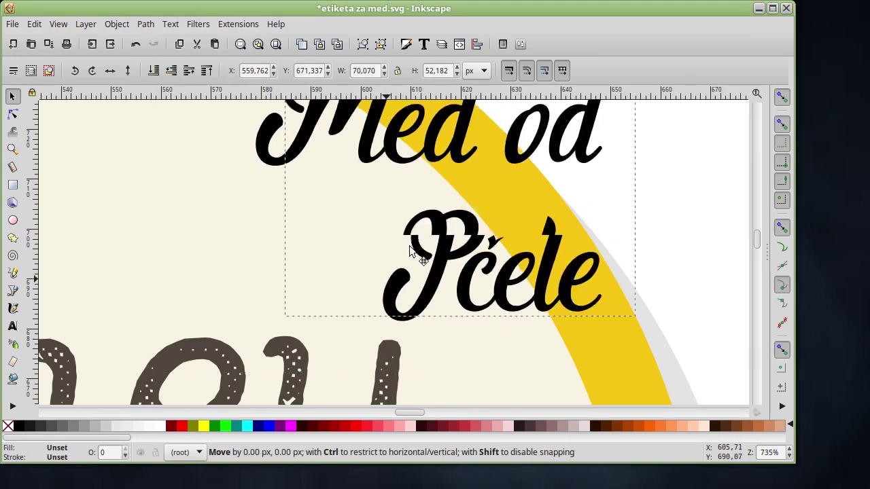
pyautogui.moveTo(384, 285); pyautogui.dragTo(349, 265)
pyautogui.scroll(-5, 520, 257)
pyautogui.keyDown('ctrl'); pyautogui.scroll(-2, 520, 257); pyautogui.keyUp('ctrl')
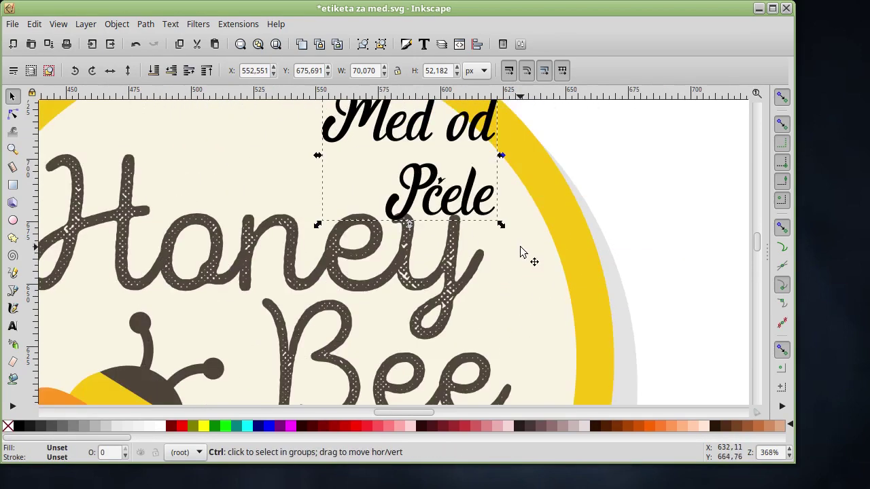
pyautogui.moveTo(432, 182)
pyautogui.mouseDown()
pyautogui.moveTo(257, 244)
pyautogui.moveTo(200, 246)
pyautogui.mouseUp()
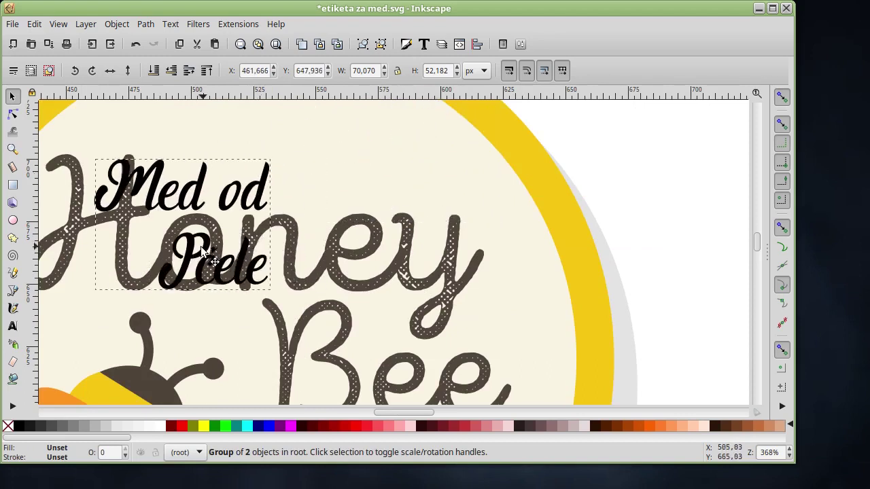
pyautogui.keyDown('ctrl'); pyautogui.scroll(-2, 326, 228); pyautogui.keyUp('ctrl')
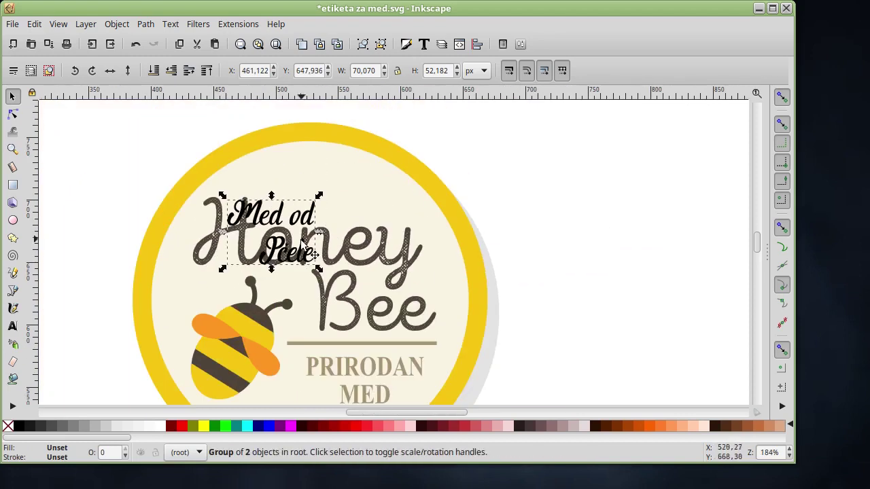
# - Enlarge the group about twofold and widen it leftward to 185.786 × 111.419 px
pyautogui.moveTo(319, 194); pyautogui.dragTo(435, 197)
pyautogui.keyDown('ctrl'); pyautogui.scroll(2, 432, 228); pyautogui.keyUp('ctrl')
pyautogui.keyDown('ctrl'); pyautogui.scroll(-1, 417, 280); pyautogui.keyUp('ctrl')
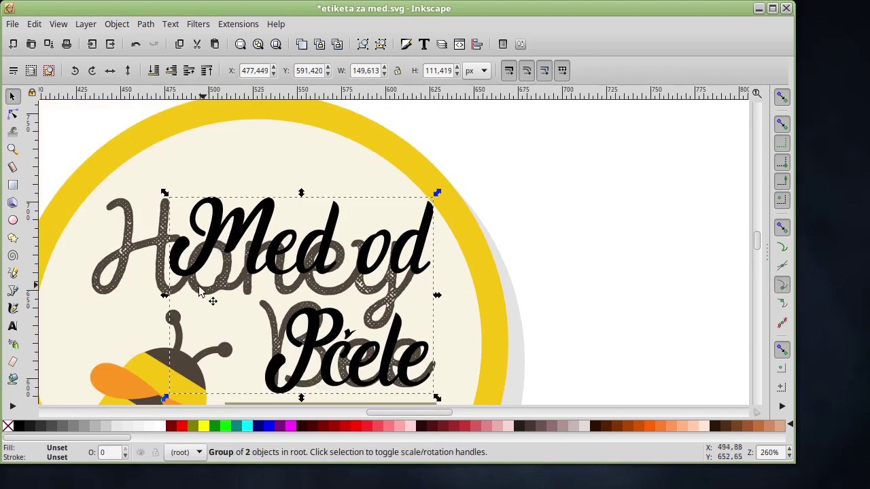
pyautogui.moveTo(169, 301); pyautogui.dragTo(106, 303)
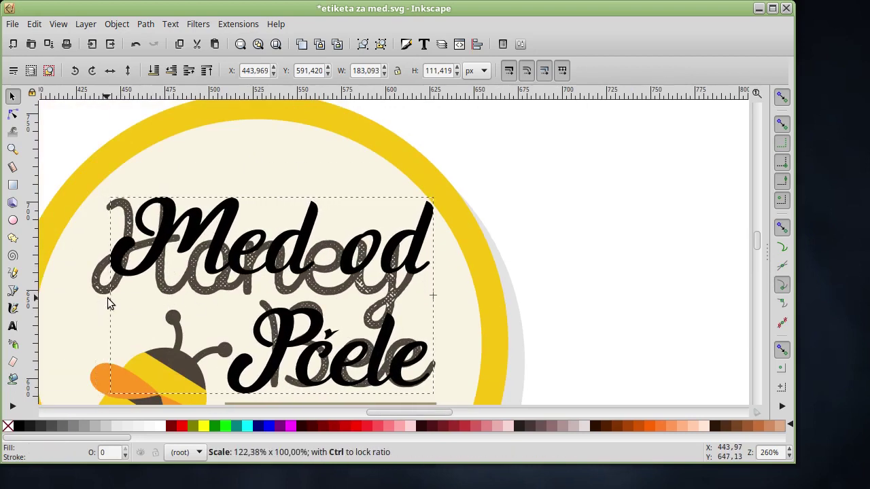
pyautogui.moveTo(106, 303); pyautogui.dragTo(102, 304)
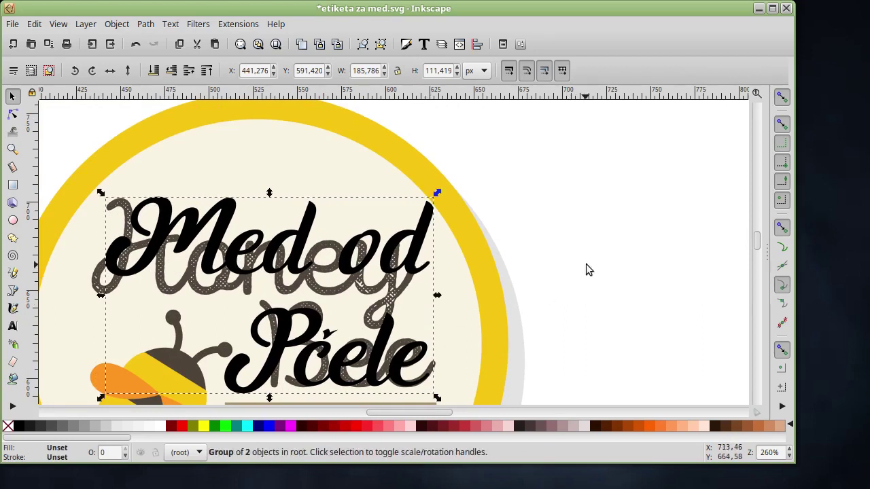
pyautogui.click(585, 217)
pyautogui.scroll(-2, 539, 254)
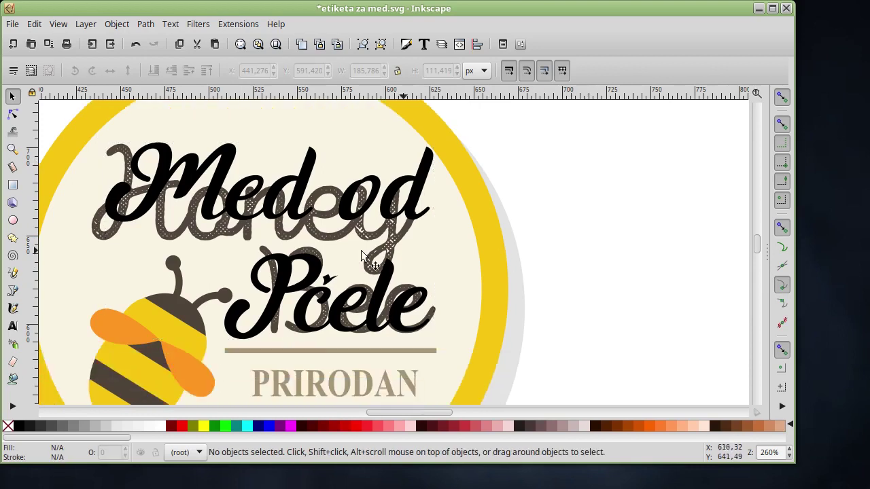
pyautogui.scroll(-5, 360, 258)
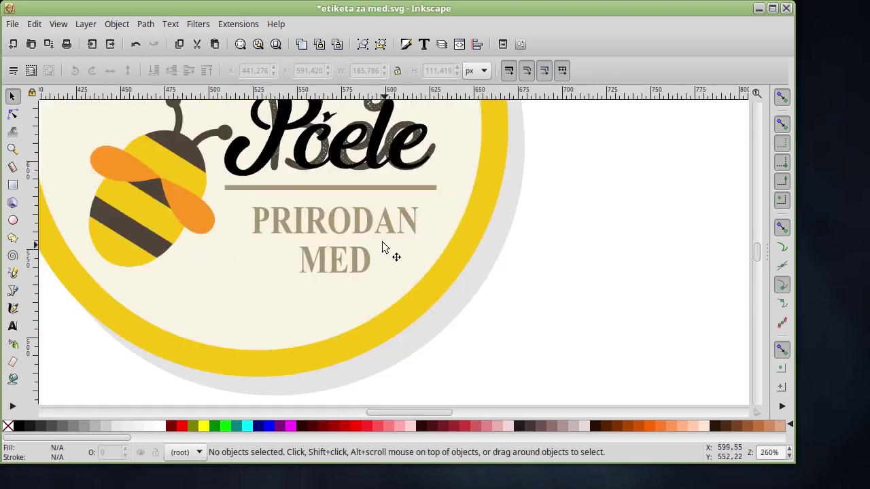
pyautogui.scroll(7, 313, 227)
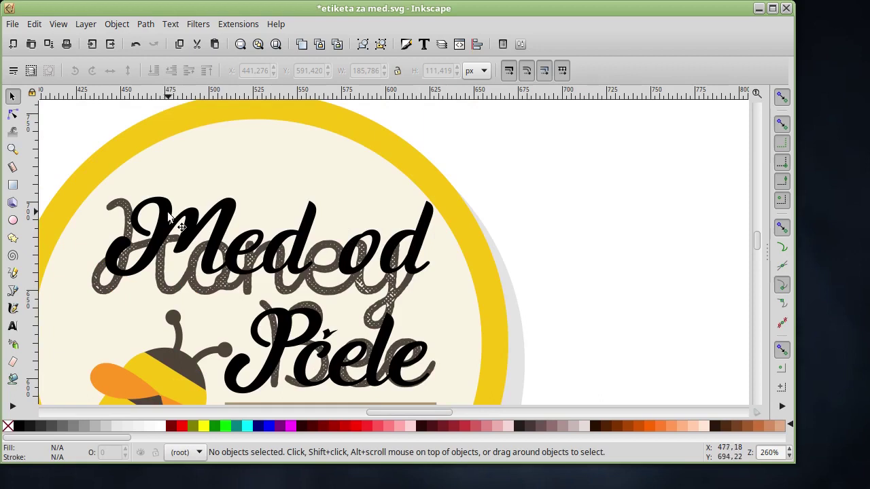
pyautogui.click(169, 216)
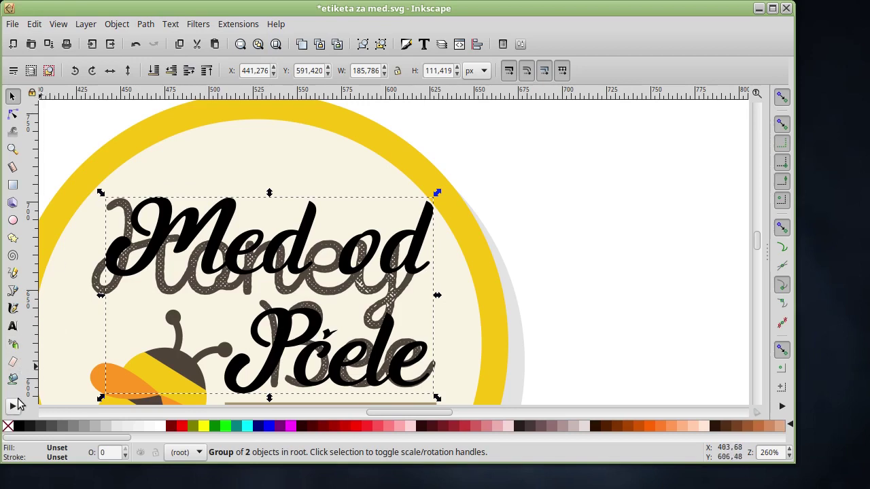
# - Fill the Med od Pčele group with the Honey lettering's dark brown using the Dropper
pyautogui.click(16, 405)
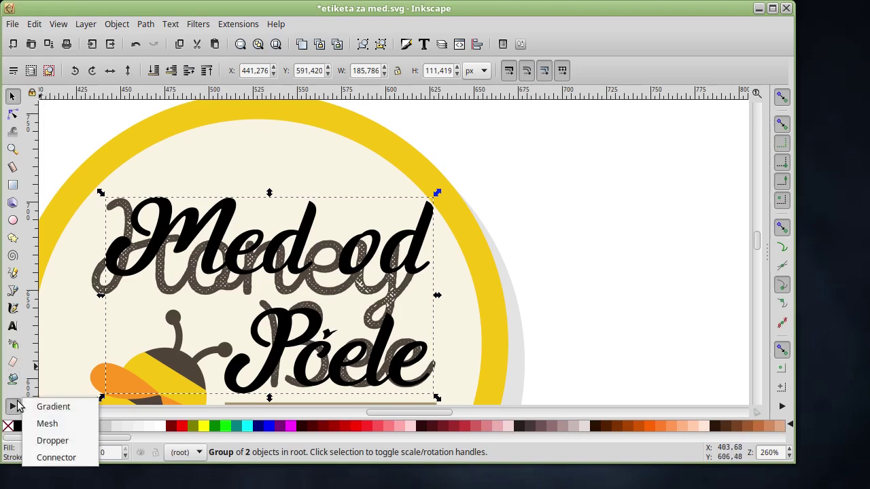
pyautogui.click(56, 441)
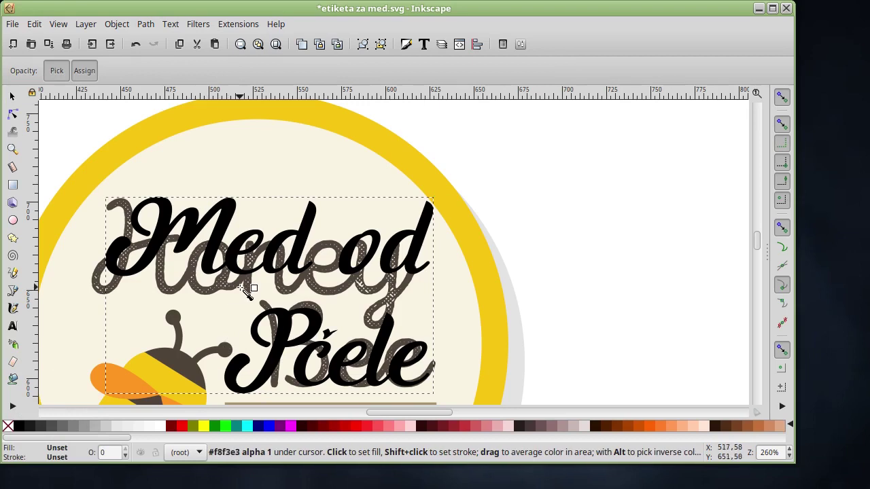
pyautogui.keyDown('ctrl'); pyautogui.scroll(4, 245, 289); pyautogui.keyUp('ctrl')
pyautogui.click(246, 269)
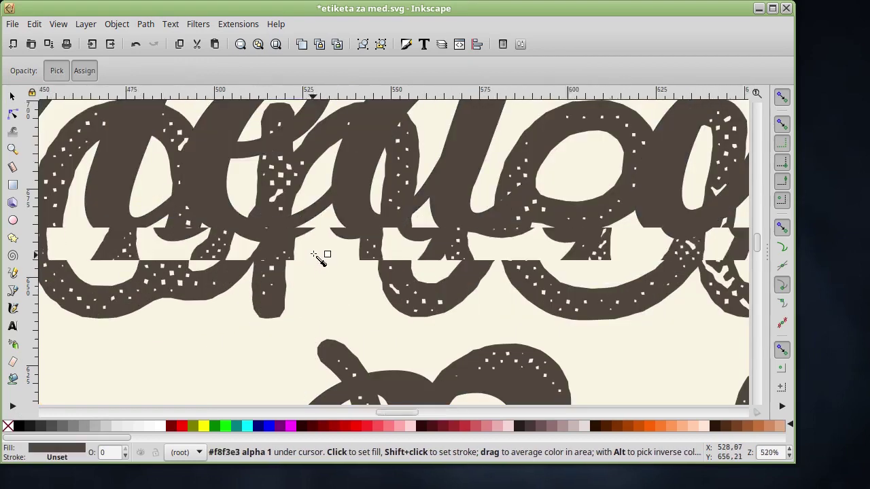
pyautogui.keyDown('ctrl'); pyautogui.scroll(-5, 322, 254); pyautogui.keyUp('ctrl')
pyautogui.click(13, 96)
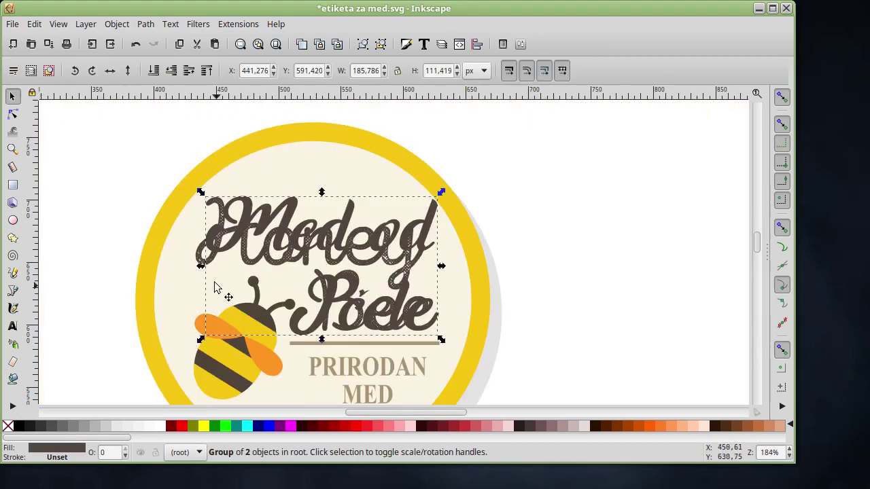
pyautogui.keyDown('alt'); pyautogui.click(202, 265); pyautogui.keyUp('alt')
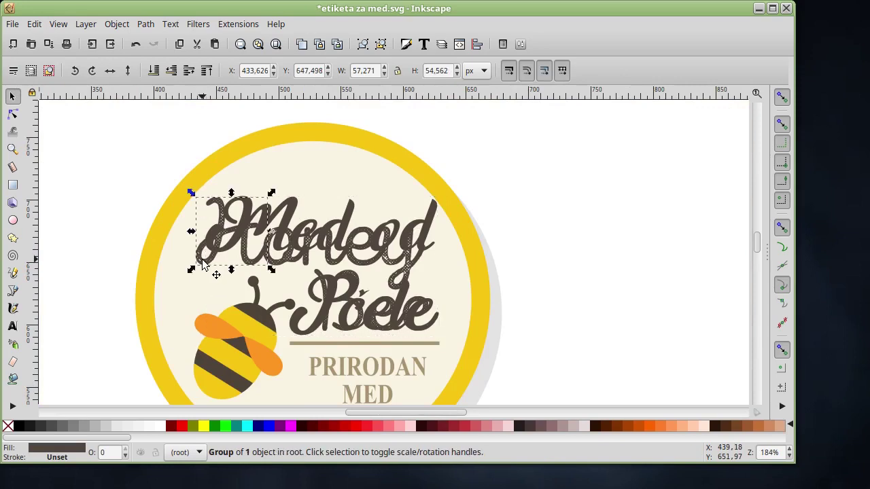
# - Delete the dotted Honey lettering pieces, undoing an accidental deletion of Med od Pčele
pyautogui.press('Delete')
pyautogui.moveTo(275, 264)
pyautogui.mouseDown()
pyautogui.moveTo(398, 260)
pyautogui.moveTo(393, 272)
pyautogui.mouseUp()
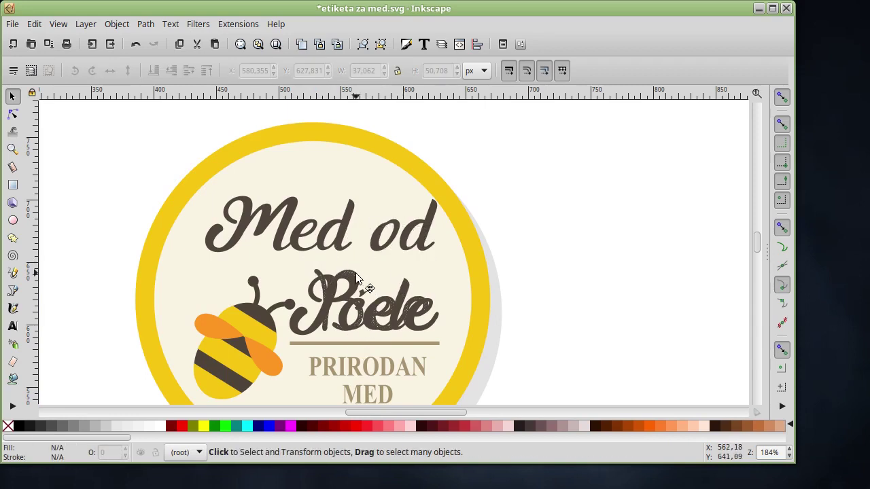
pyautogui.moveTo(355, 273); pyautogui.dragTo(369, 319)
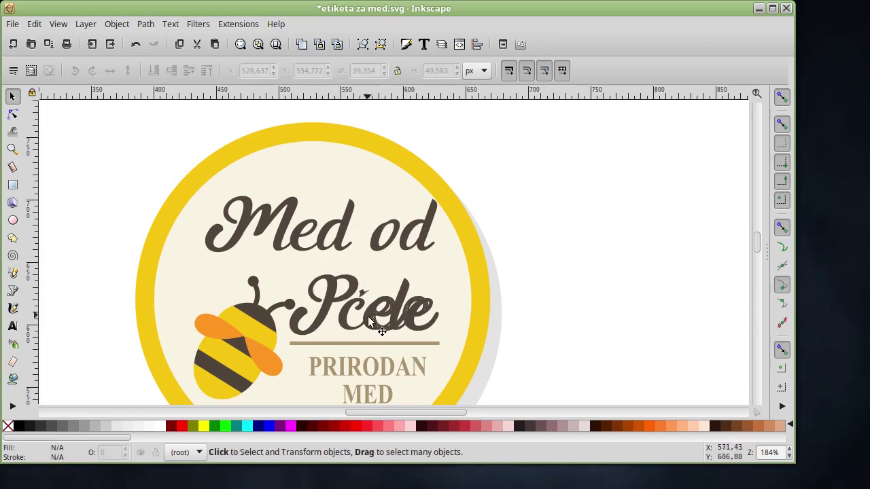
pyautogui.click(410, 303)
pyautogui.press('Delete')
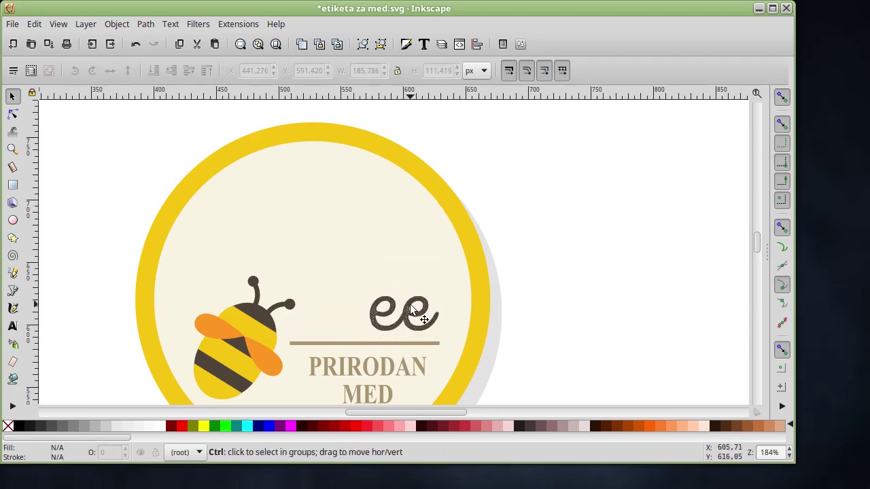
pyautogui.hotkey('ctrl', 'z')
pyautogui.keyDown('ctrl'); pyautogui.scroll(4, 416, 307); pyautogui.keyUp('ctrl')
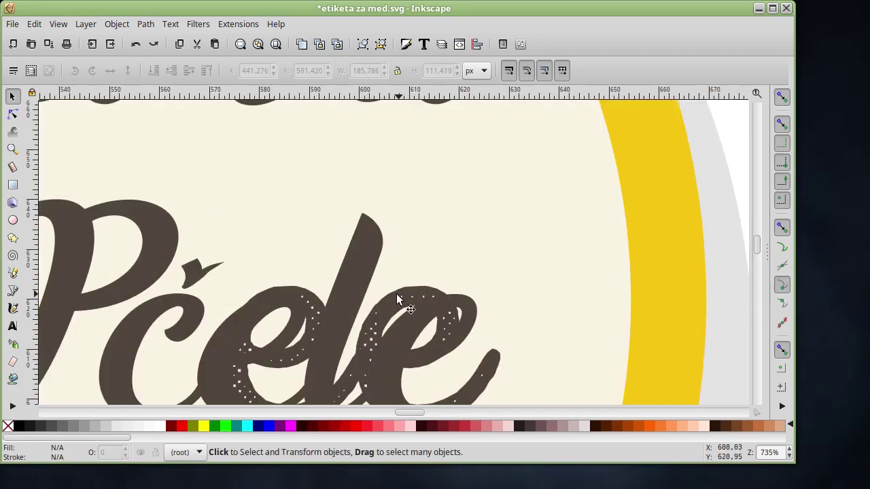
pyautogui.click(397, 300)
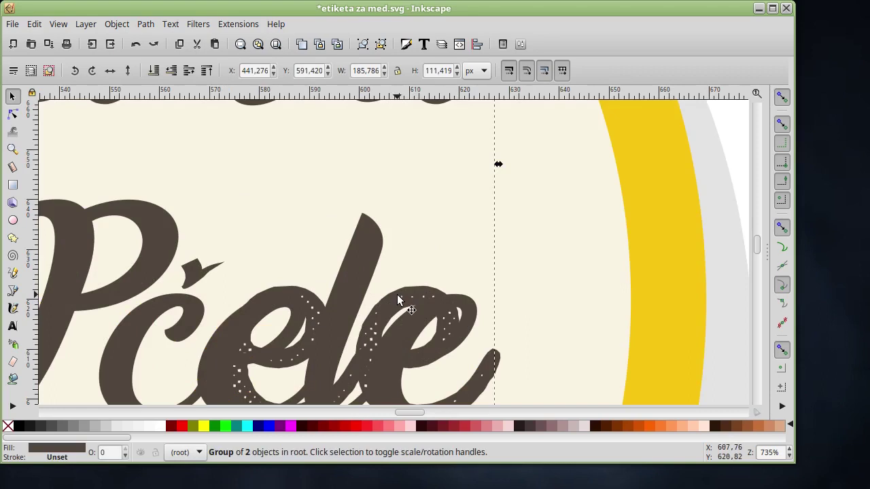
pyautogui.keyDown('alt'); pyautogui.click(387, 289); pyautogui.keyUp('alt')
pyautogui.press('Delete')
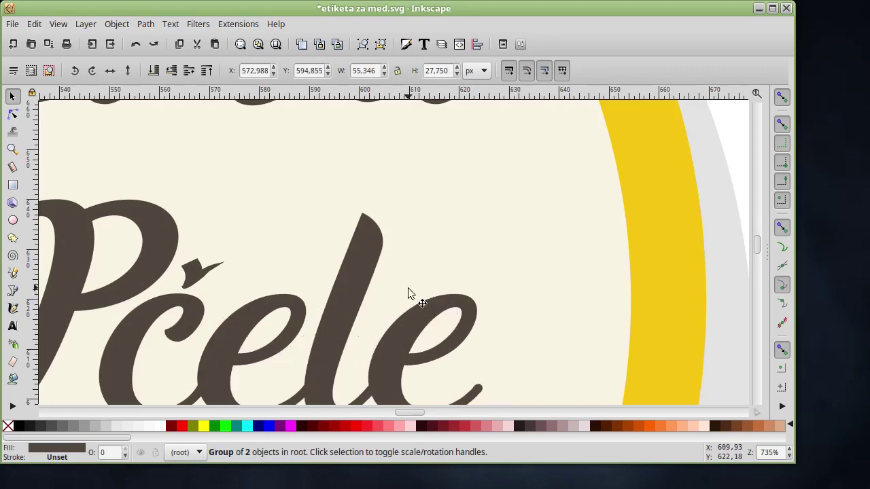
pyautogui.keyDown('ctrl'); pyautogui.scroll(-4, 378, 279); pyautogui.keyUp('ctrl')
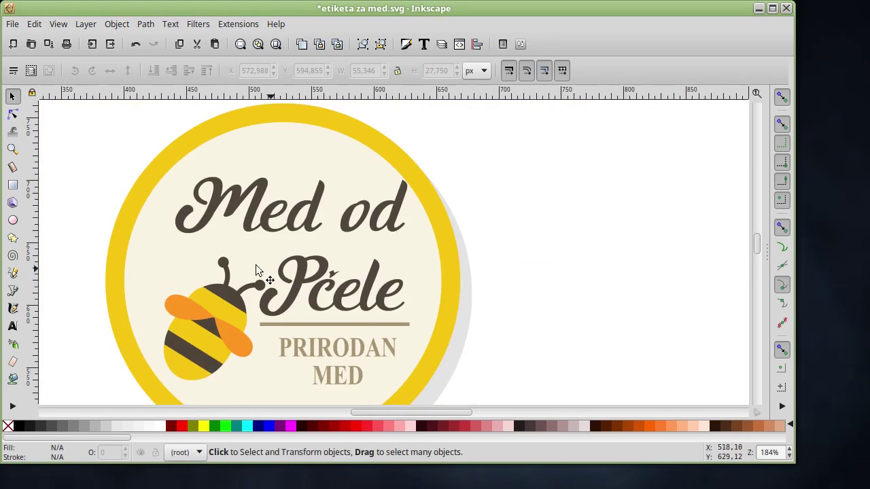
# - Group the 18 label pieces and scale the group up to fill the page
pyautogui.keyDown('ctrl'); pyautogui.scroll(-1, 295, 216); pyautogui.keyUp('ctrl')
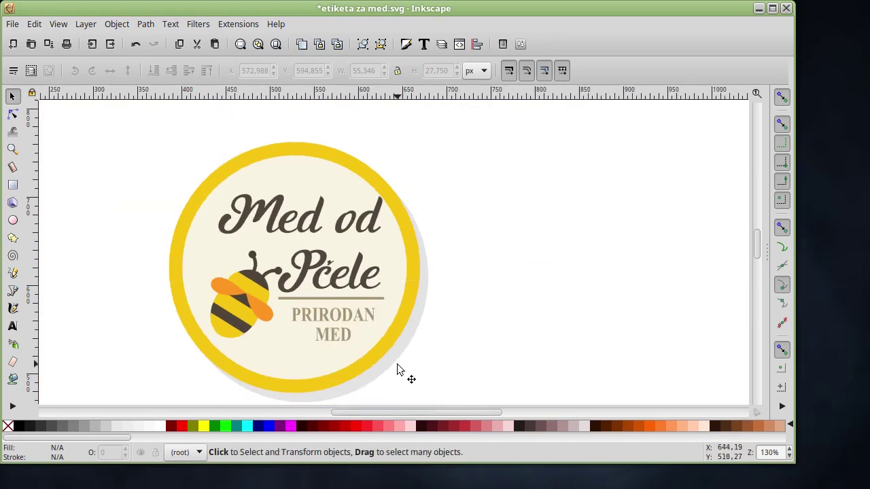
pyautogui.keyDown('ctrl'); pyautogui.scroll(-2, 134, 153); pyautogui.keyUp('ctrl')
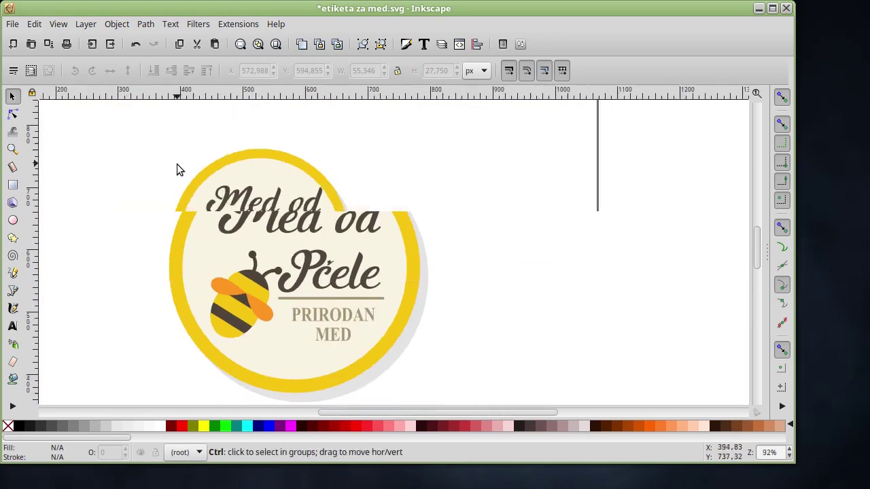
pyautogui.moveTo(132, 140); pyautogui.dragTo(455, 362)
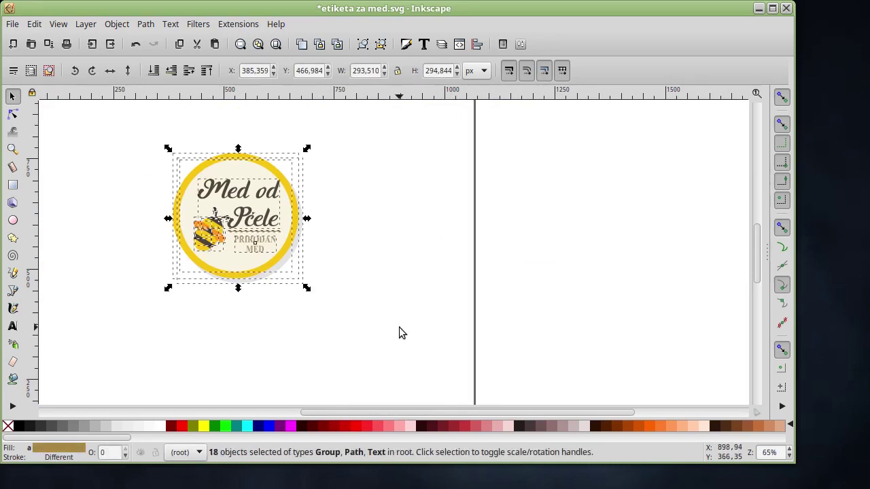
pyautogui.hotkey('ctrl', 'g')
pyautogui.moveTo(253, 251); pyautogui.dragTo(347, 251)
pyautogui.press('ctrl+alt+KP_5')
pyautogui.keyDown('ctrl'); pyautogui.scroll(-2, 335, 271); pyautogui.keyUp('ctrl')
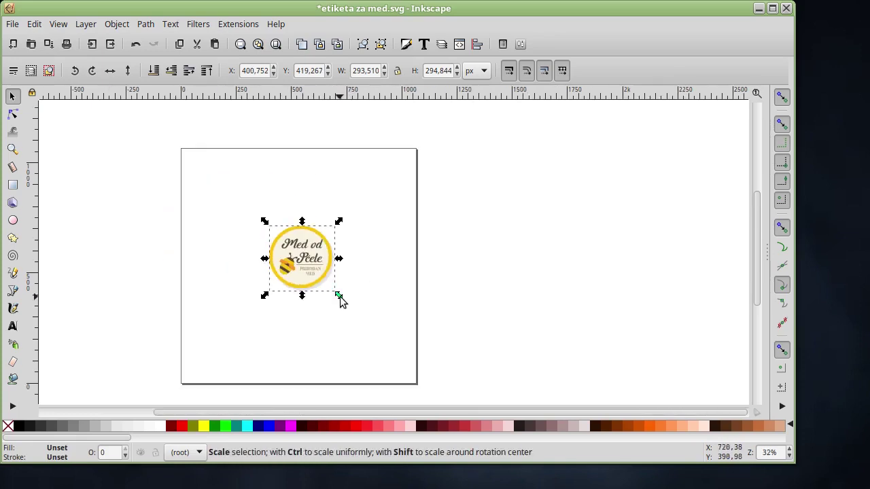
pyautogui.moveTo(341, 300); pyautogui.dragTo(449, 384)
pyautogui.moveTo(264, 222); pyautogui.dragTo(190, 127)
# - Ungroup the label, delete its grey shadow, and regroup the remaining 15 pieces
pyautogui.hotkey('ctrl', 'shift', 'g')
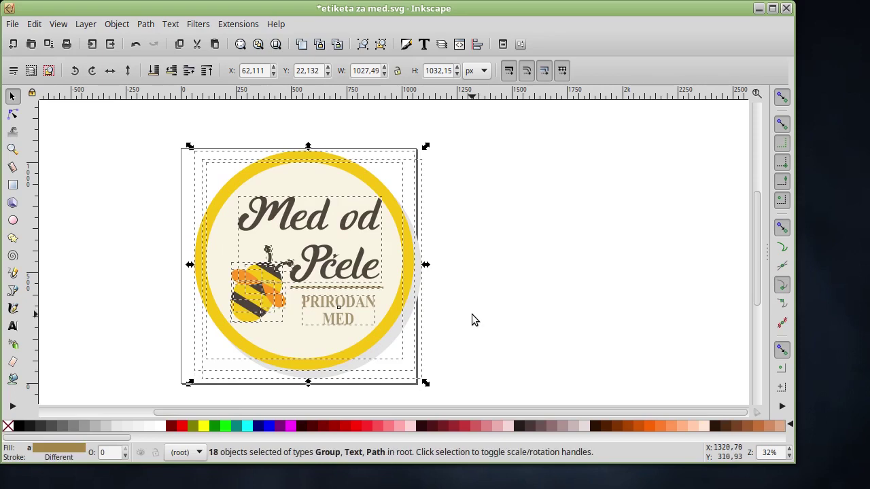
pyautogui.keyDown('ctrl'); pyautogui.scroll(2, 471, 315); pyautogui.keyUp('ctrl')
pyautogui.click(406, 301)
pyautogui.click(345, 307)
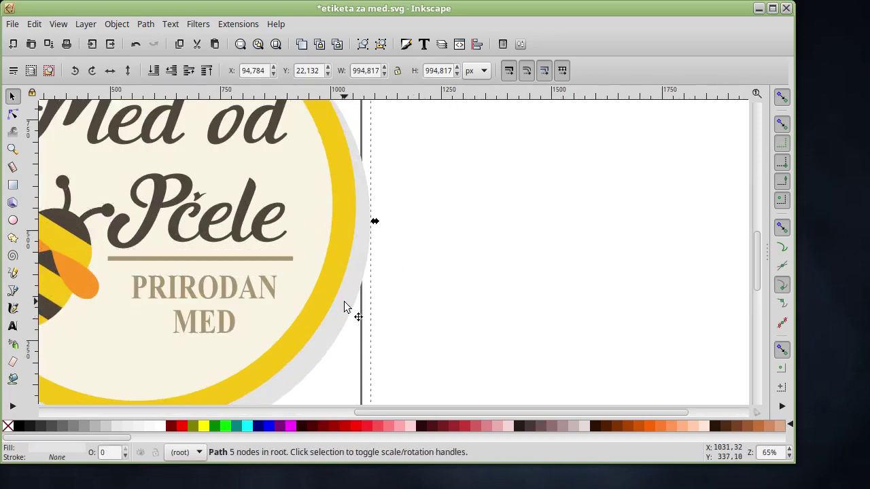
pyautogui.press('Delete')
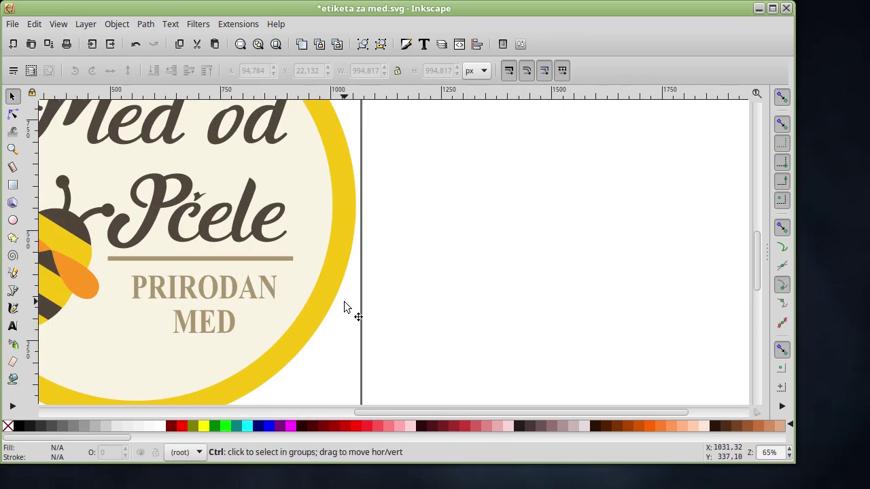
pyautogui.keyDown('ctrl'); pyautogui.scroll(-2, 344, 301); pyautogui.keyUp('ctrl')
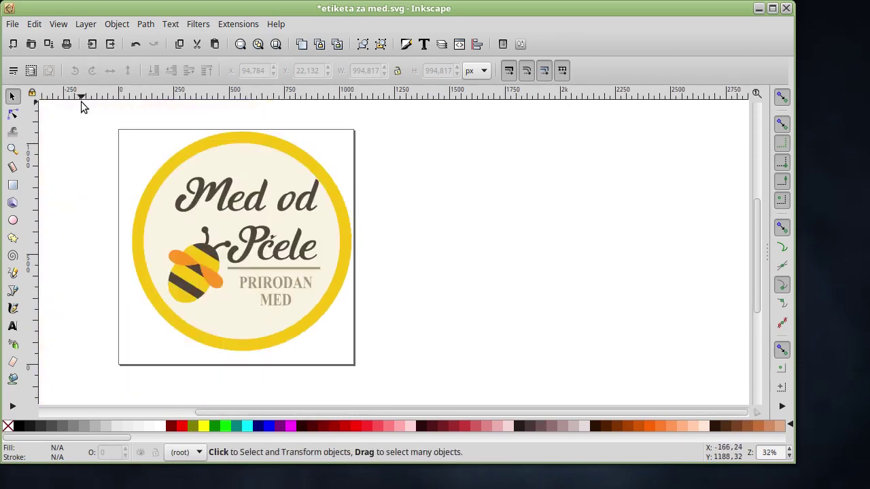
pyautogui.moveTo(101, 121); pyautogui.dragTo(448, 383)
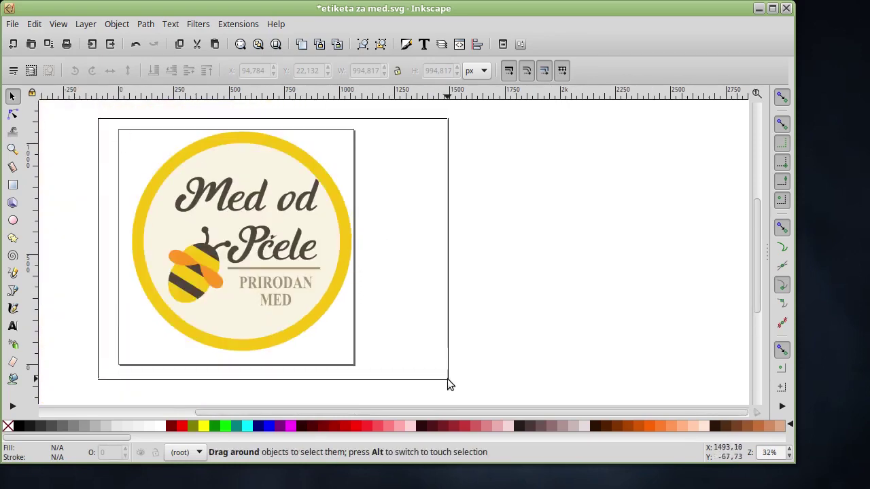
pyautogui.press('ctrl')
pyautogui.hotkey('ctrl', 'g')
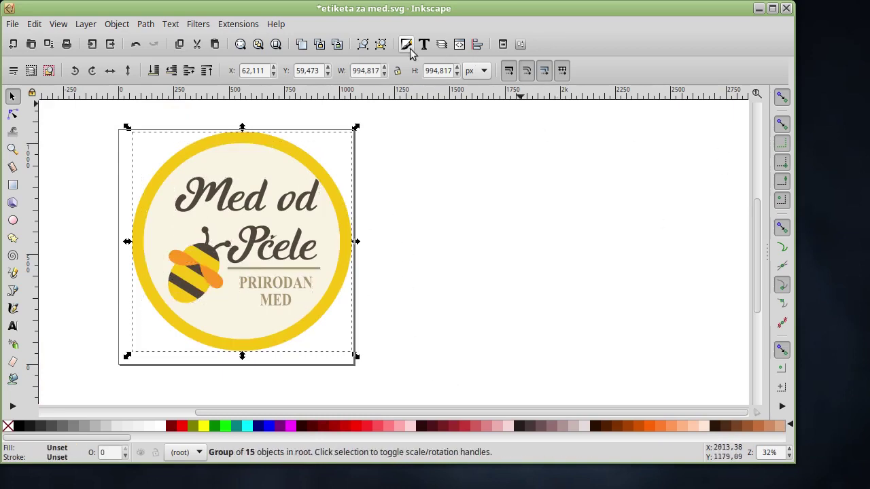
# - Centre the label group on the page horizontally and vertically
pyautogui.click(478, 45)
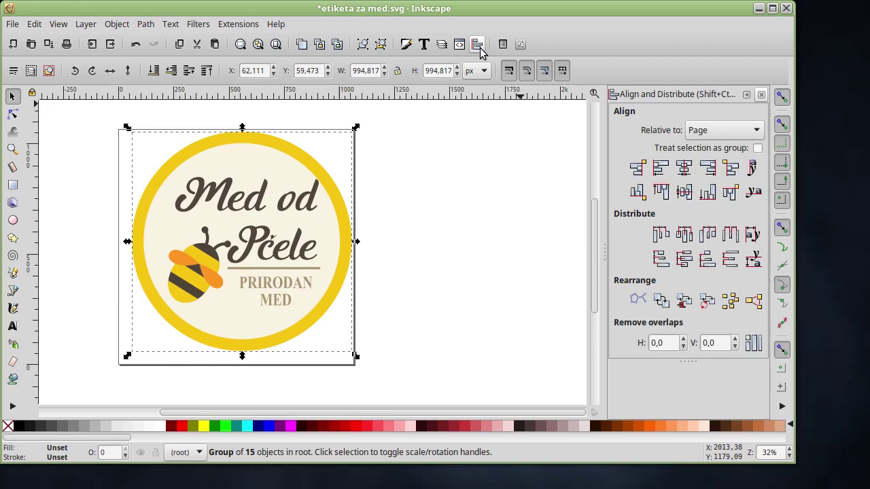
pyautogui.click(684, 167)
pyautogui.click(683, 192)
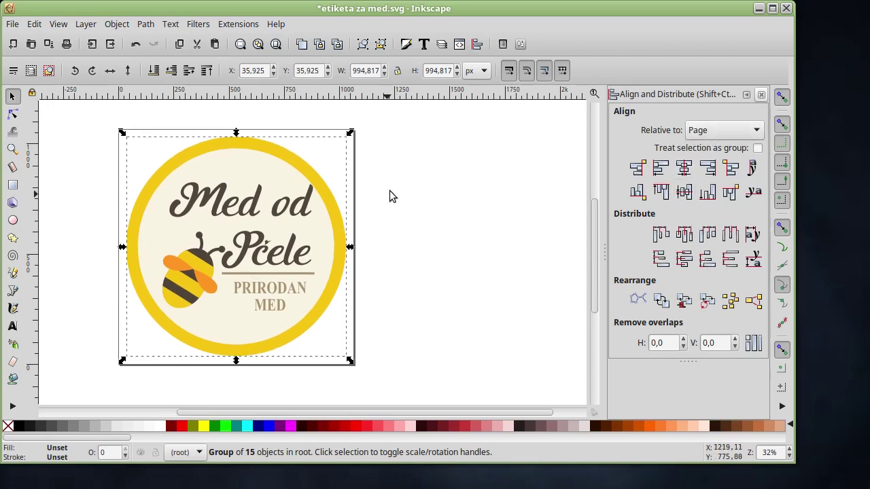
# - Ungroup the label into 15 separate pieces and select the yellow ring circle
pyautogui.click(429, 216)
pyautogui.click(316, 309)
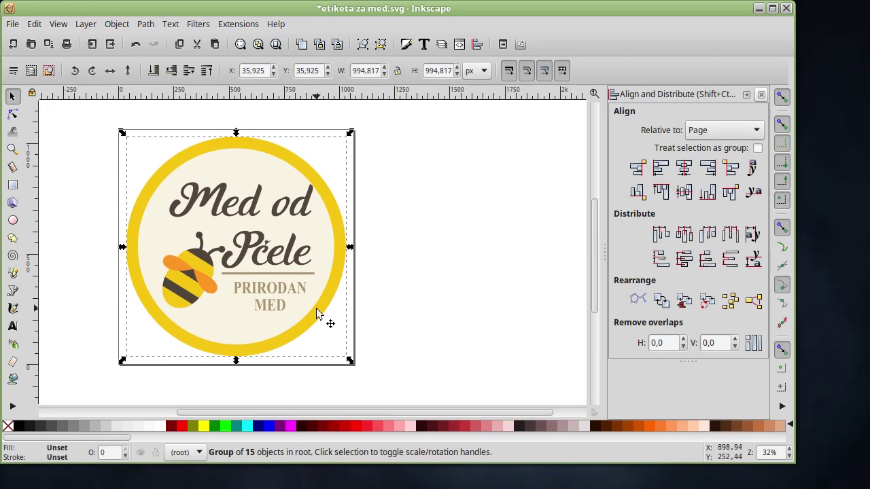
pyautogui.press('ctrl')
pyautogui.hotkey('ctrl', 'shift', 'g')
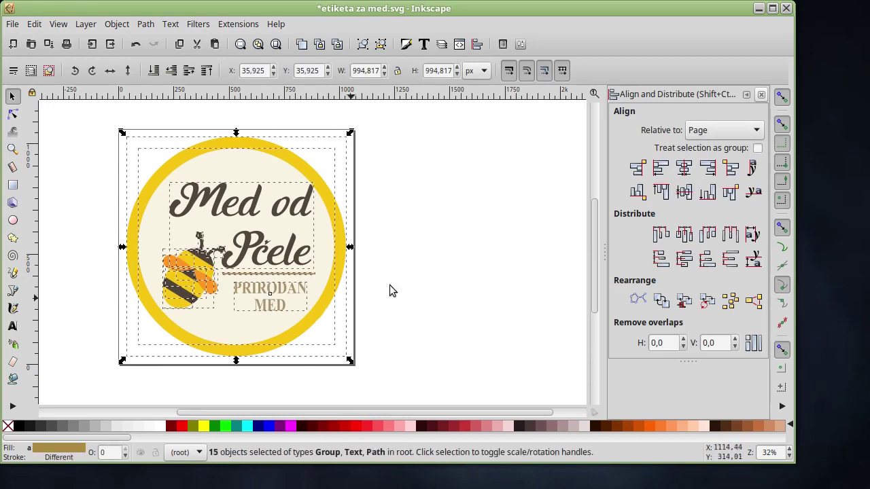
pyautogui.click(379, 248)
pyautogui.click(338, 246)
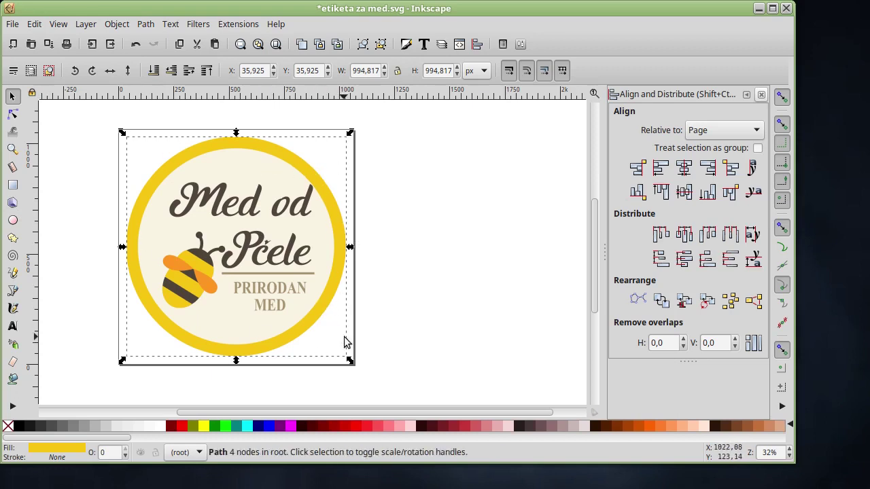
# - Duplicate the yellow circle, offset the copy slightly right, send it to the bottom, and colour it light grey
pyautogui.press('Home')
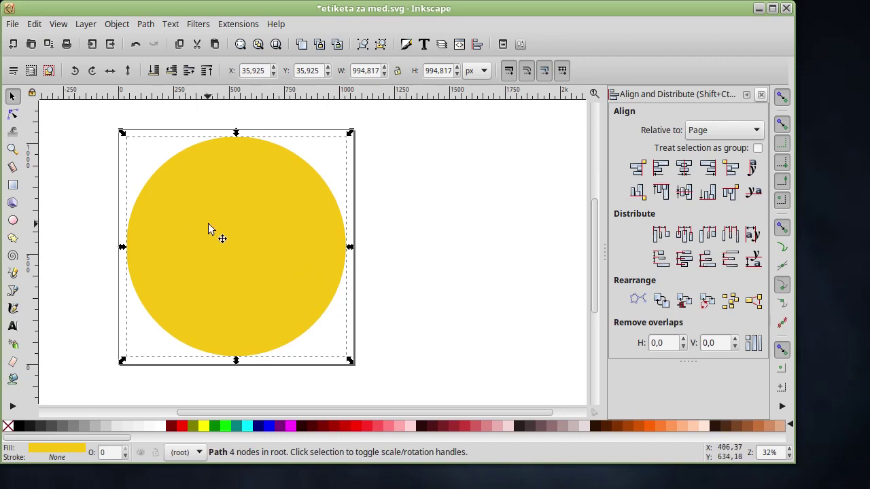
pyautogui.moveTo(207, 225); pyautogui.dragTo(231, 239)
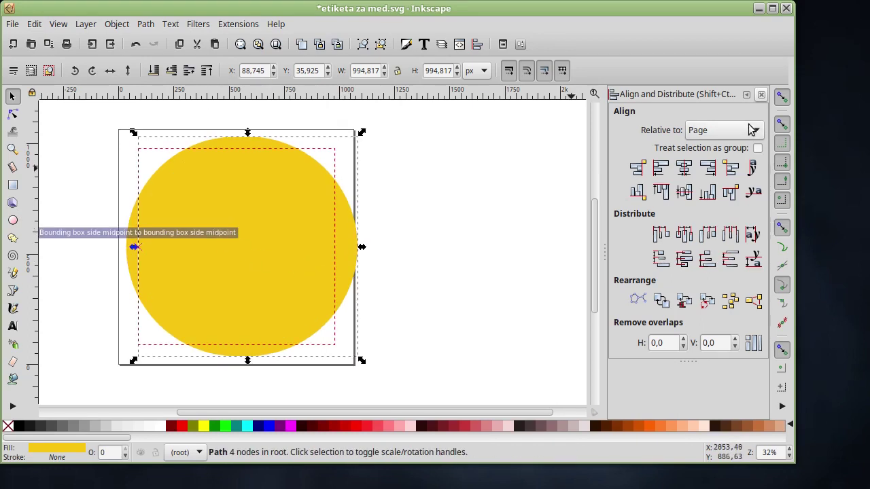
pyautogui.click(787, 100)
pyautogui.moveTo(292, 211); pyautogui.dragTo(278, 212)
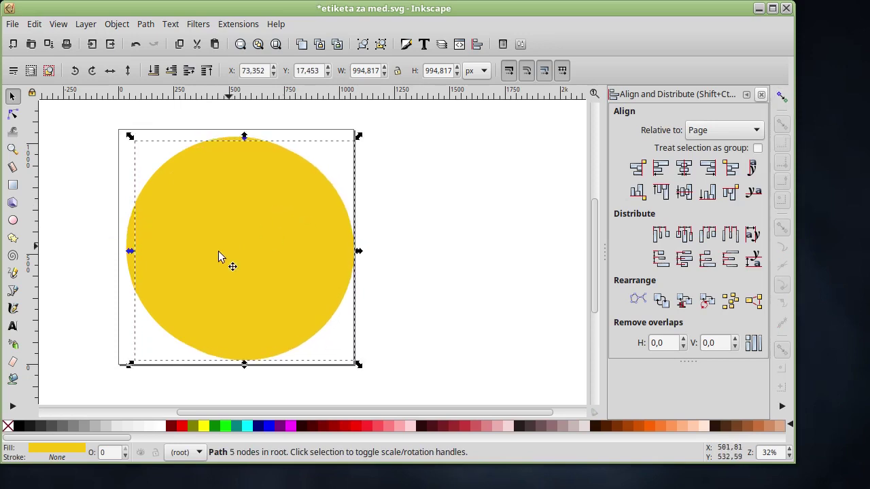
pyautogui.click(153, 75)
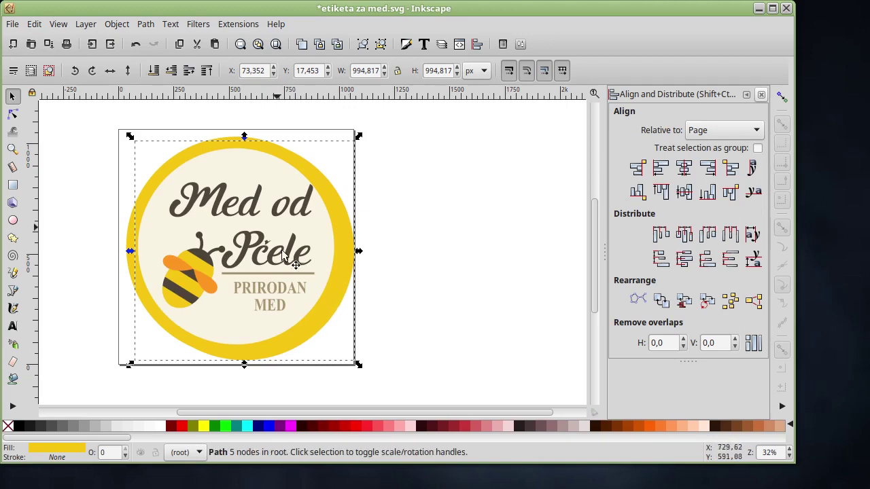
pyautogui.click(107, 426)
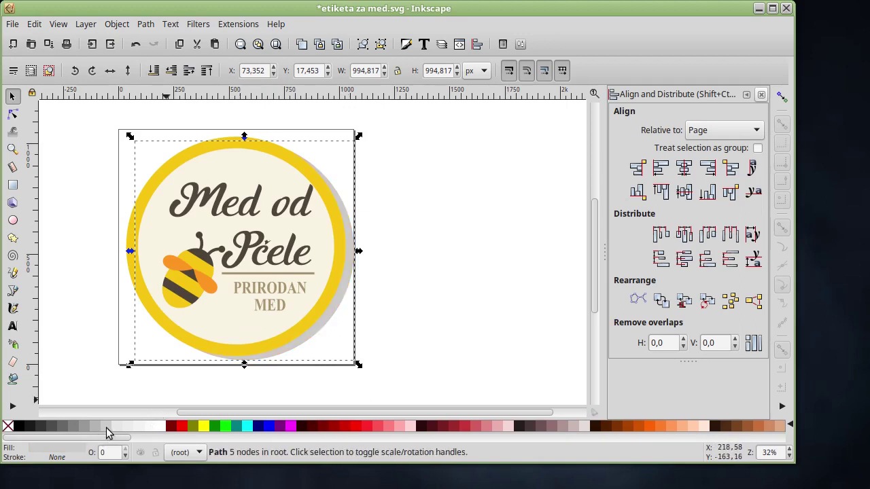
# - Nudge the grey shadow circle slightly left so it sits just off the yellow ring
pyautogui.press('ctrl')
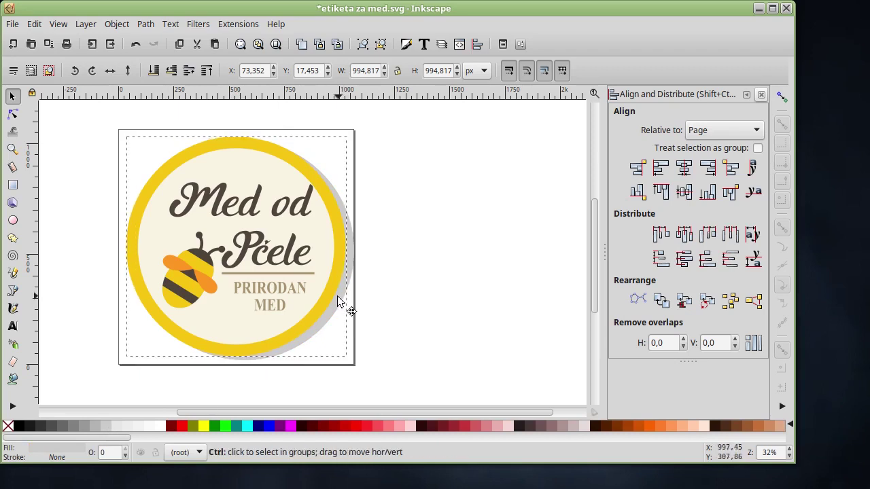
pyautogui.keyDown('ctrl'); pyautogui.click(336, 298); pyautogui.keyUp('ctrl')
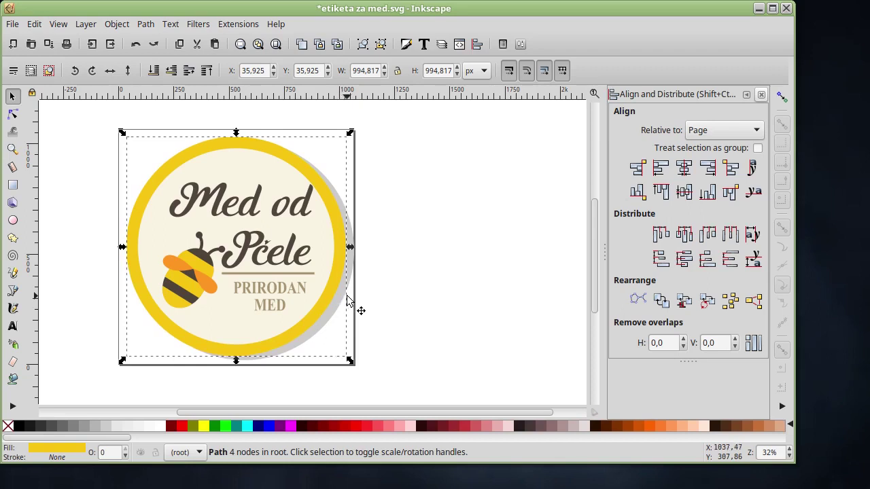
pyautogui.keyDown('ctrl'); pyautogui.scroll(3, 349, 299); pyautogui.keyUp('ctrl')
pyautogui.click(388, 248)
pyautogui.moveTo(352, 233); pyautogui.dragTo(334, 232)
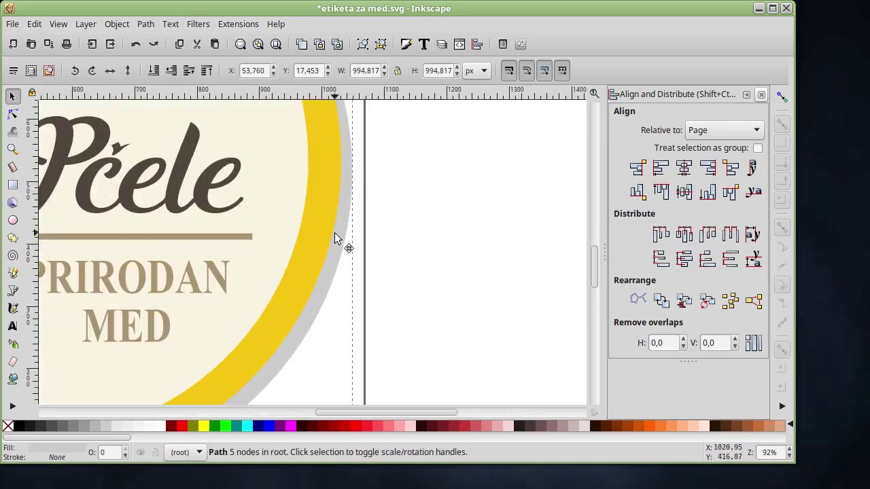
# - Clear the selection and zoom out to view the whole label page with its shadow
pyautogui.scroll(-3, 321, 280)
pyautogui.scroll(-1, 221, 284)
pyautogui.keyDown('ctrl'); pyautogui.scroll(-2, 221, 284); pyautogui.keyUp('ctrl')
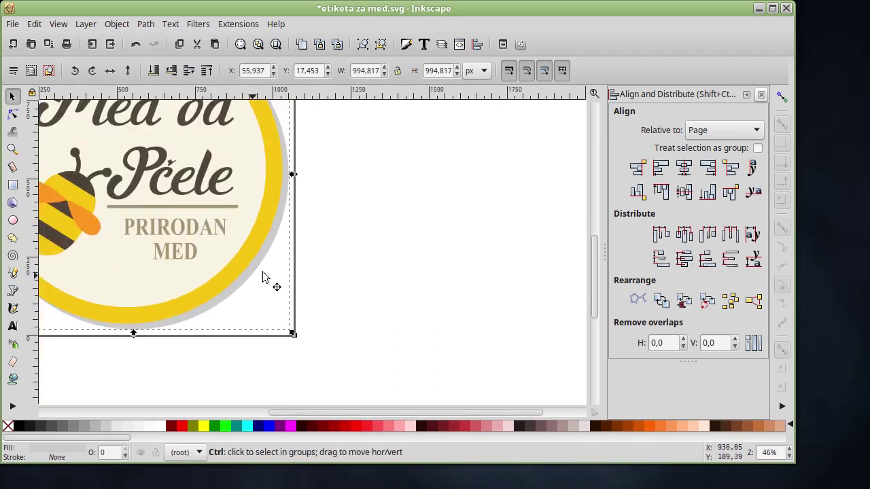
pyautogui.click(349, 198)
pyautogui.scroll(2, 348, 198)
pyautogui.moveTo(356, 209); pyautogui.dragTo(523, 261)
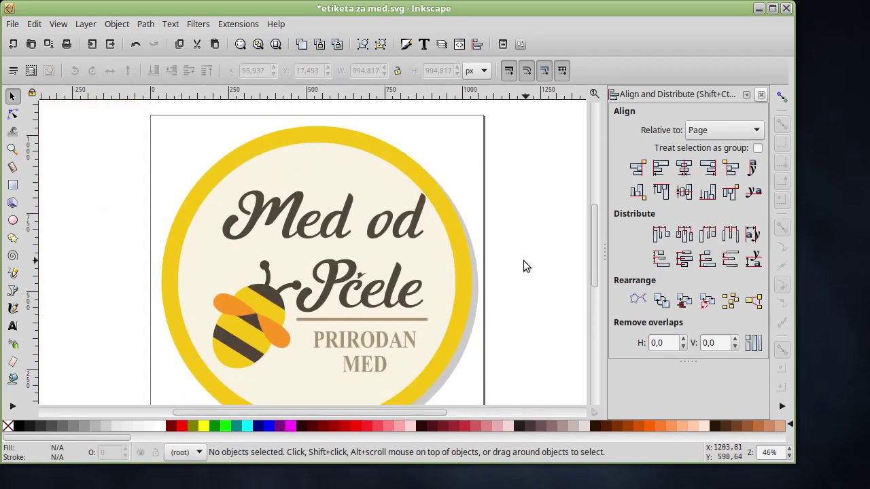
pyautogui.keyDown('ctrl'); pyautogui.scroll(-1, 305, 220); pyautogui.keyUp('ctrl')
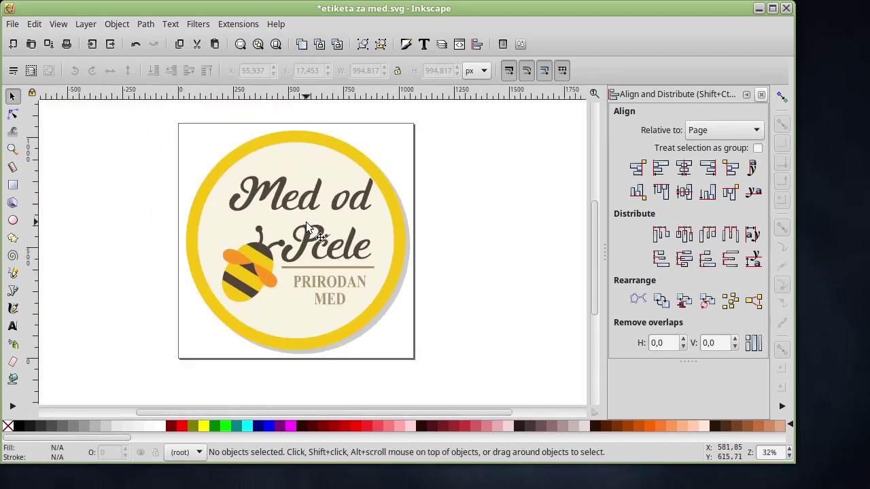